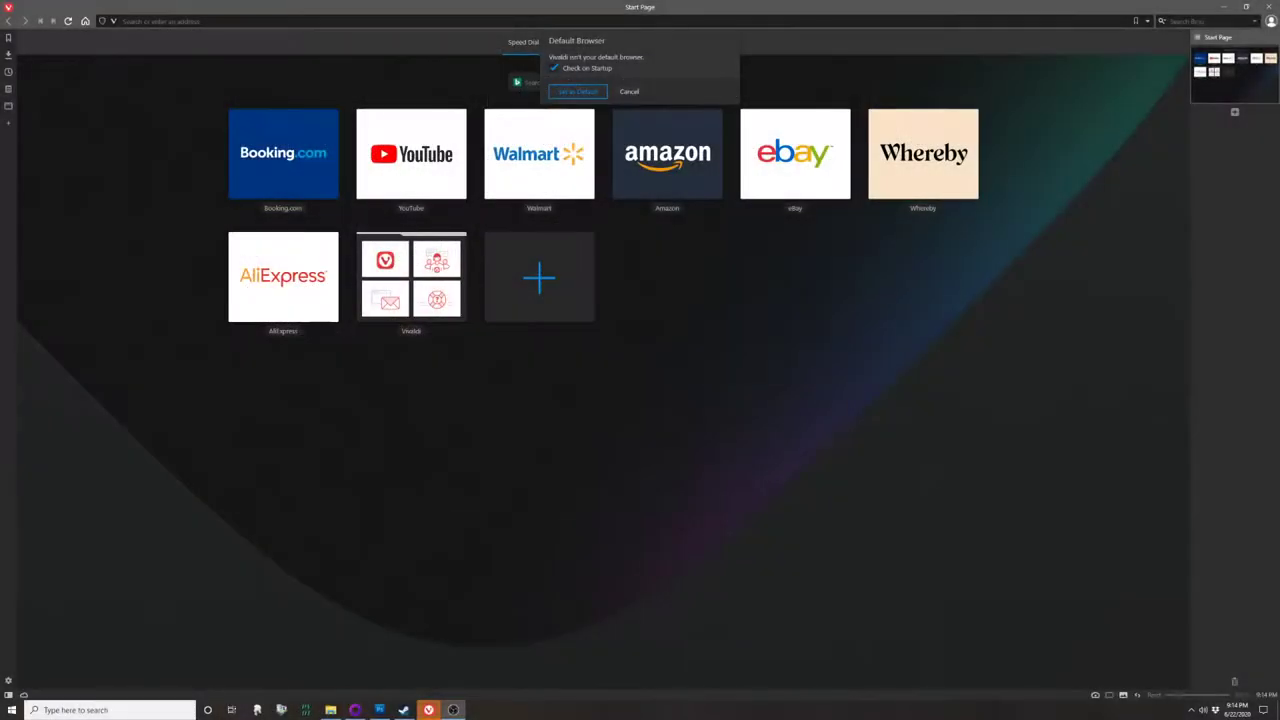
Make Vivaldi the default web browser in the Windows default apps settings, close Settings and return to the Vivaldi start page
left_click(566, 92)
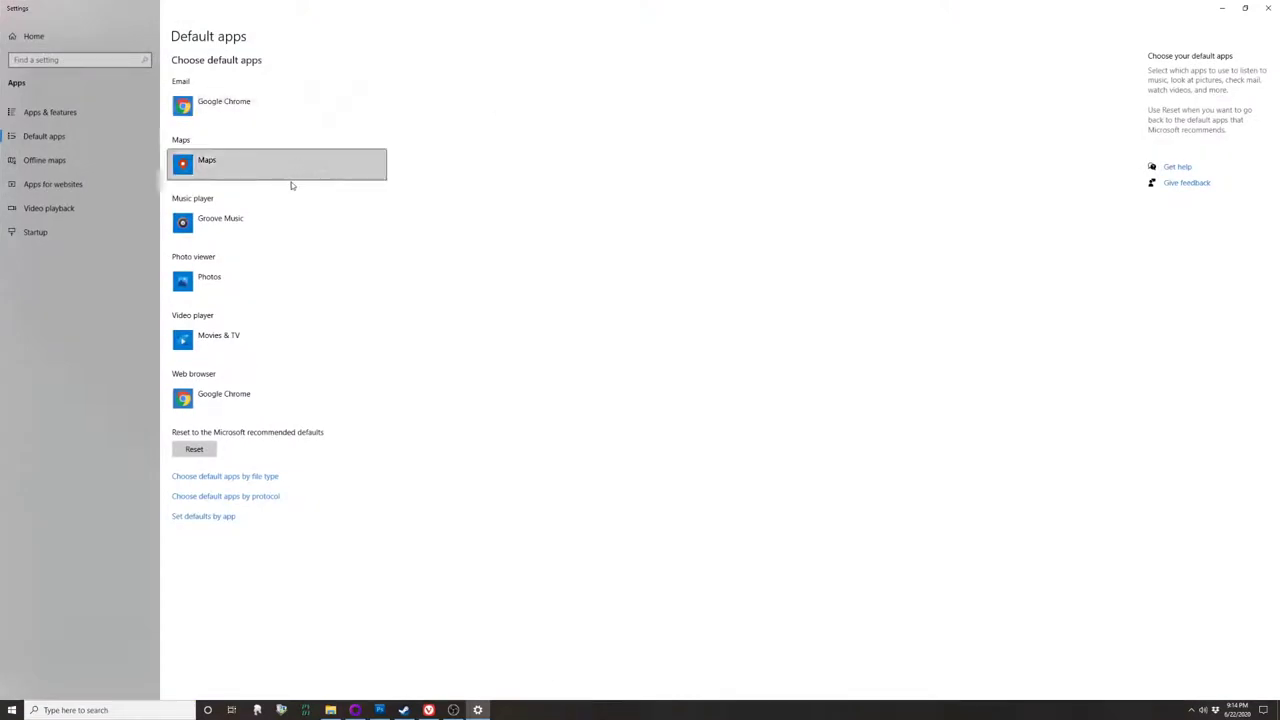
left_click(197, 397)
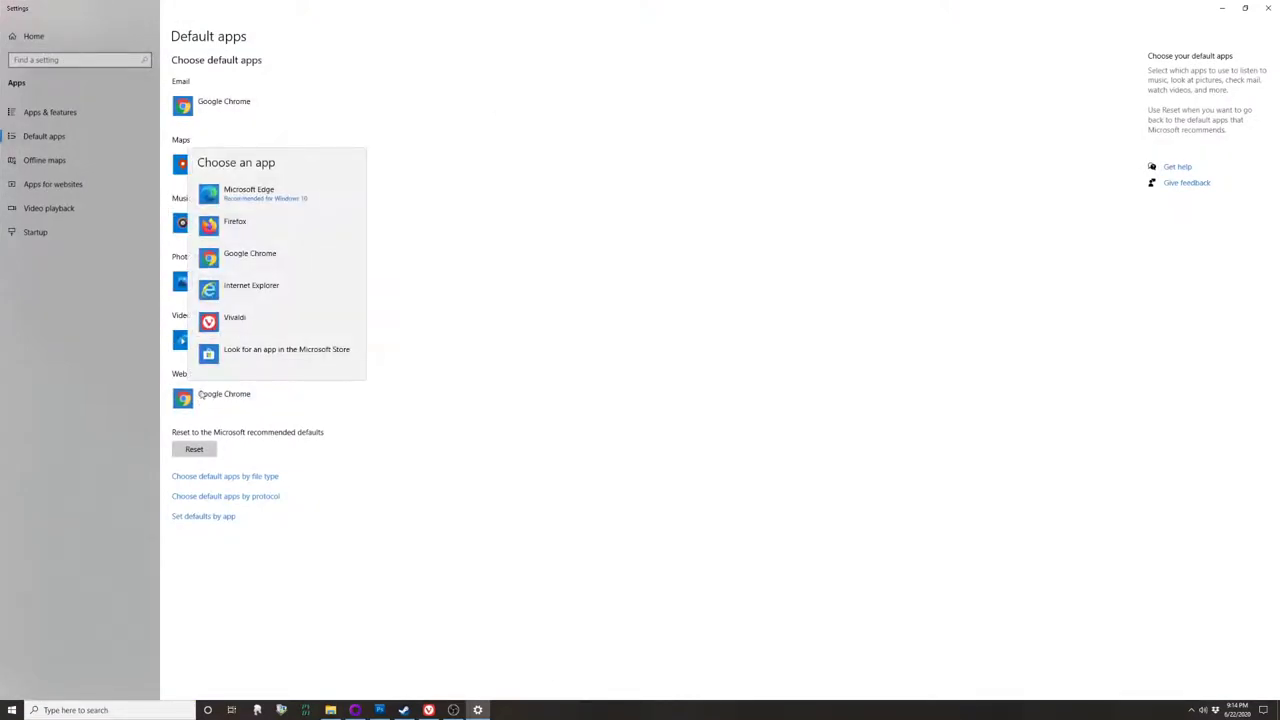
left_click(245, 320)
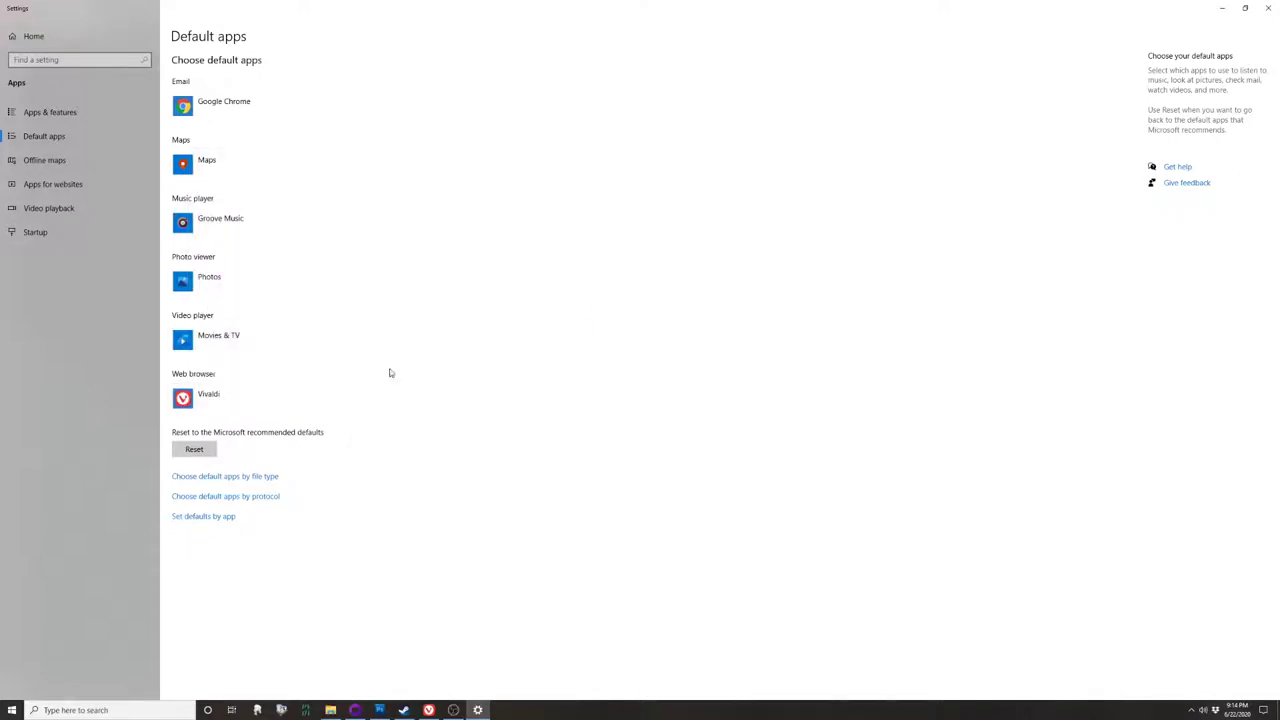
left_click(1268, 8)
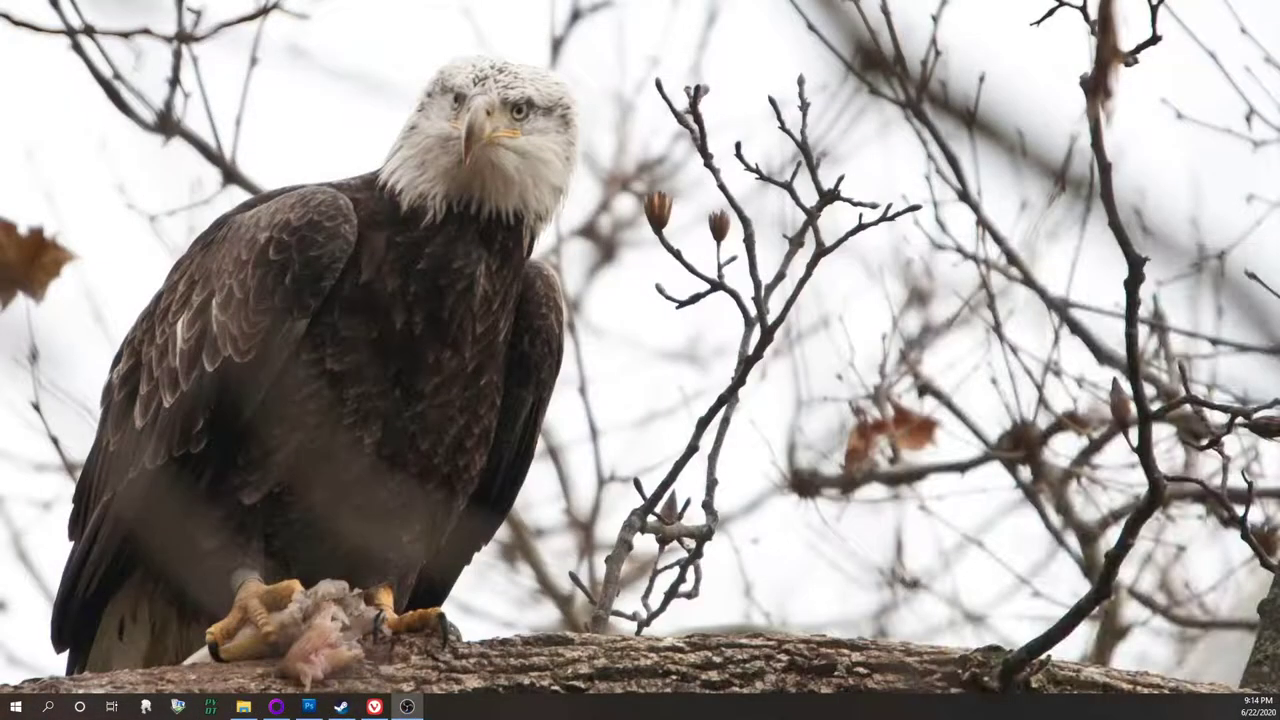
key("alt+Tab")
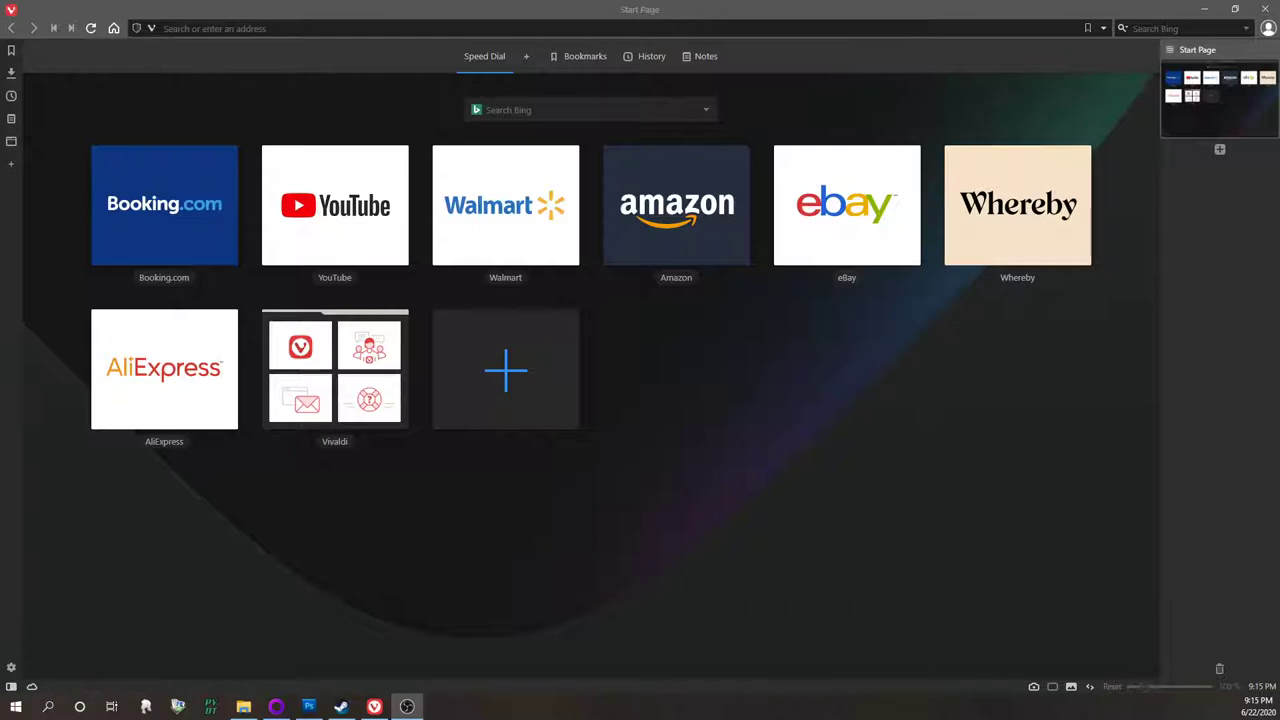
left_click(681, 332)
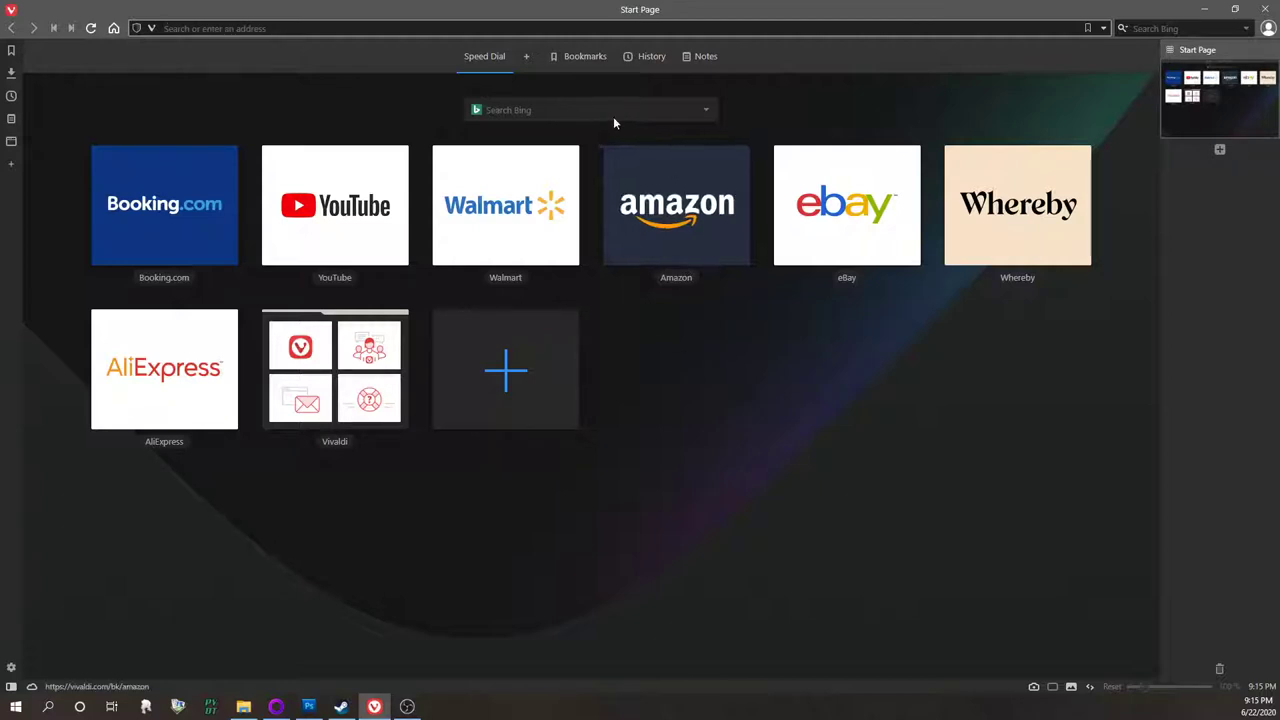
Add a new Speed Dial folder named test to the start page and open it
left_click(526, 57)
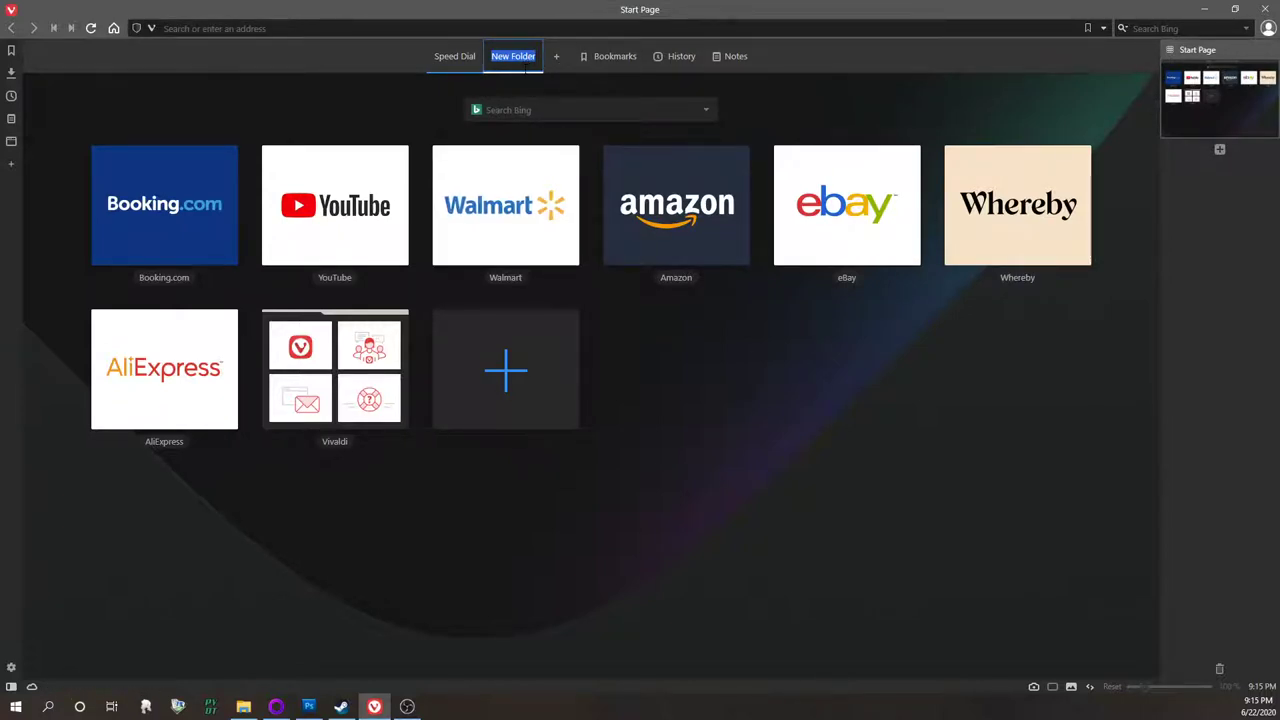
type("test")
left_click(516, 58)
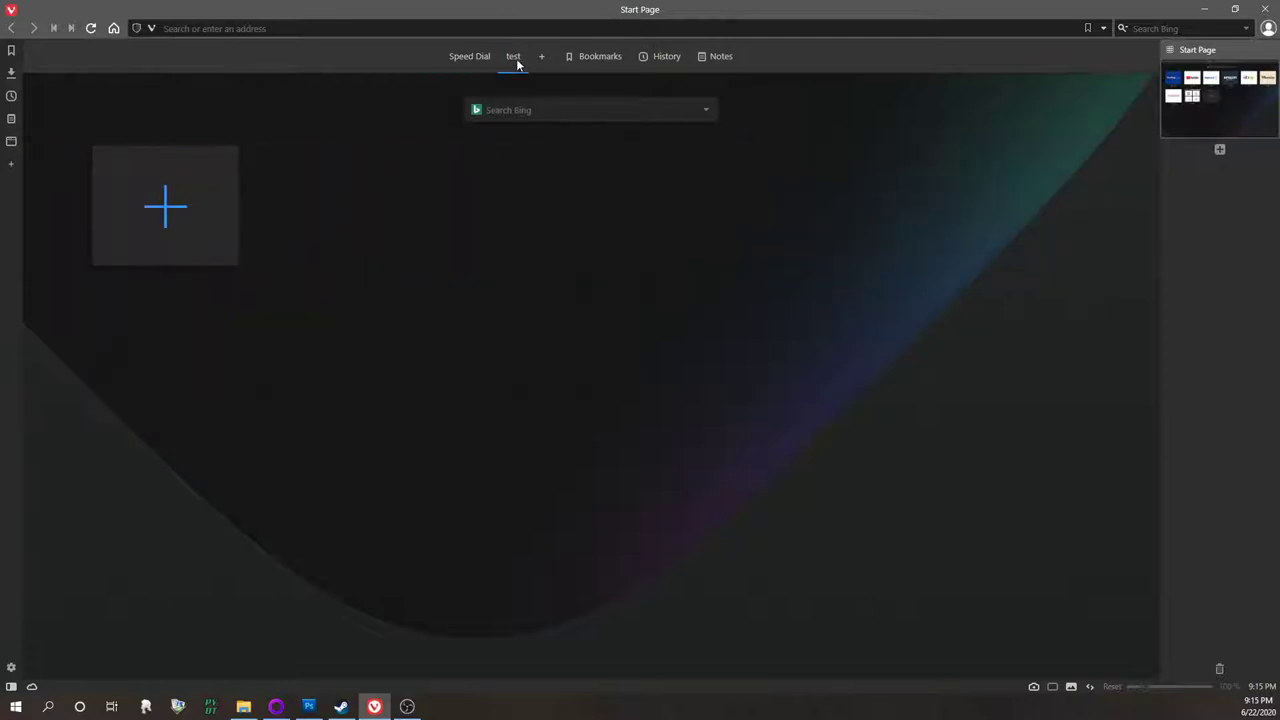
Switch back and forth between Speed Dial and the test folder, and remove test from Speed Dial
left_click(482, 55)
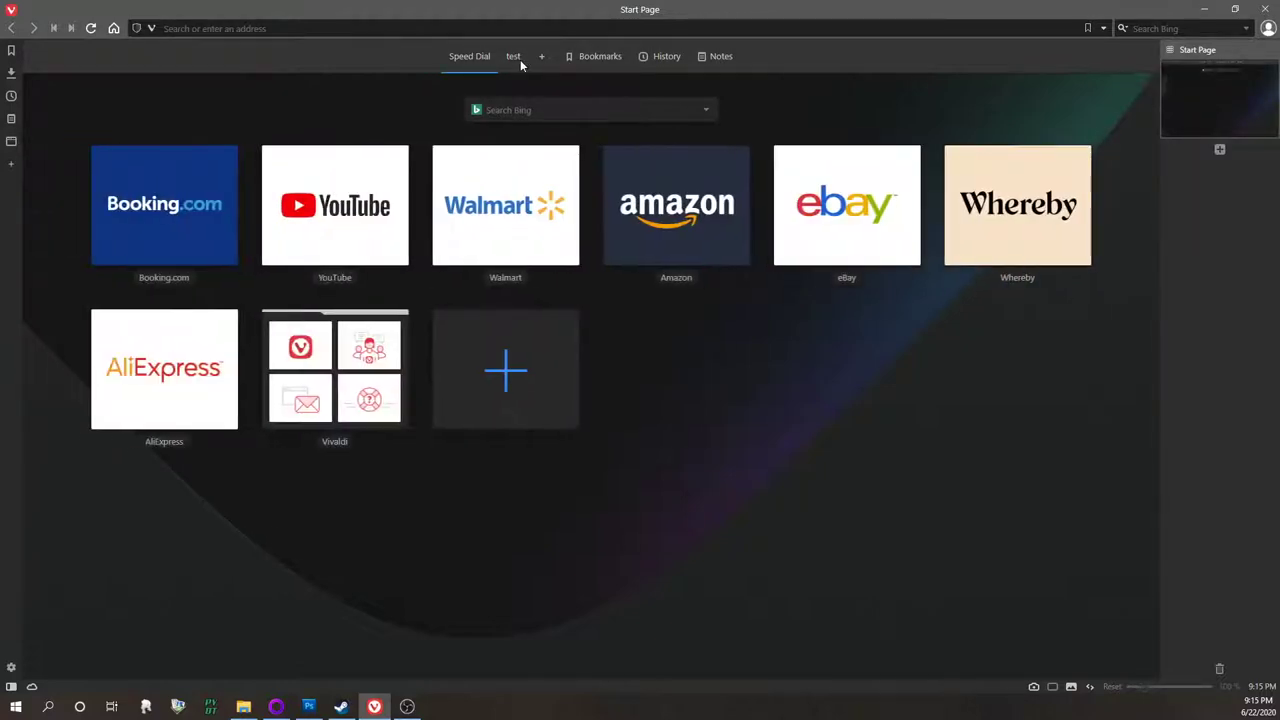
left_click(516, 58)
left_click(480, 56)
right_click(516, 58)
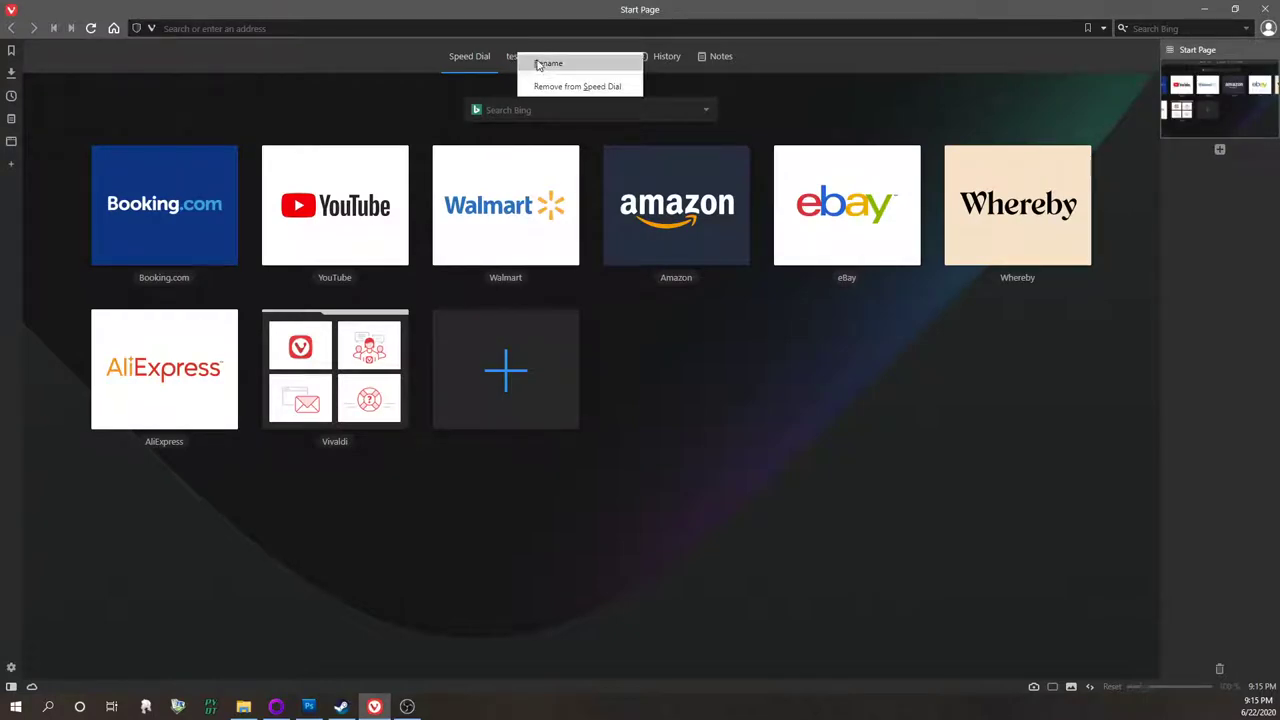
left_click(578, 86)
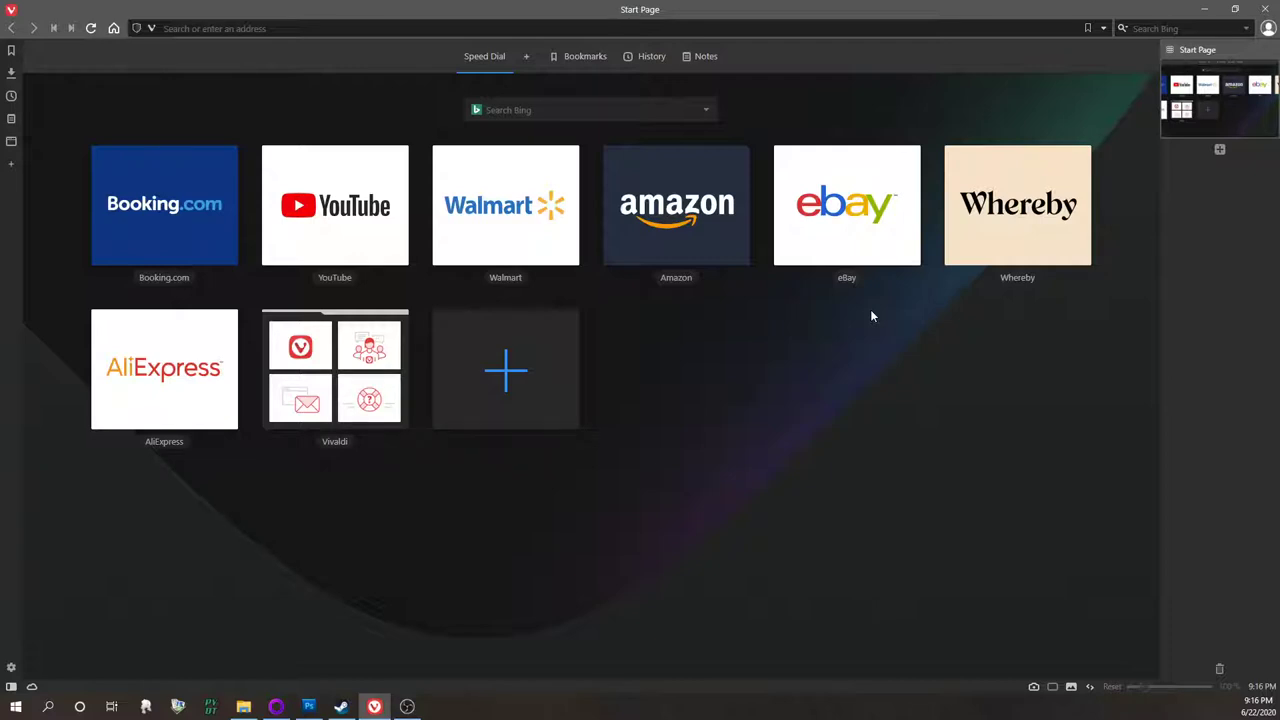
Add two Speed Dial folders to the start page, one named research and one keeping the default name New Folder
left_click(526, 56)
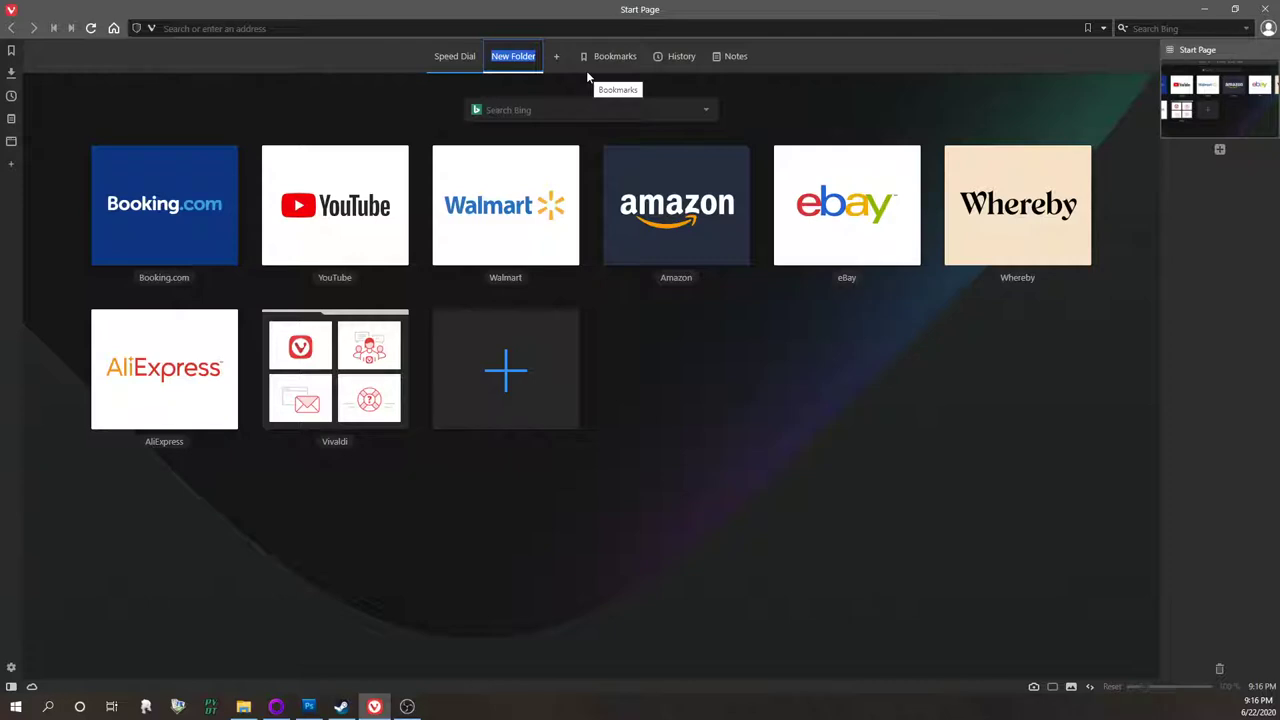
type("rest")
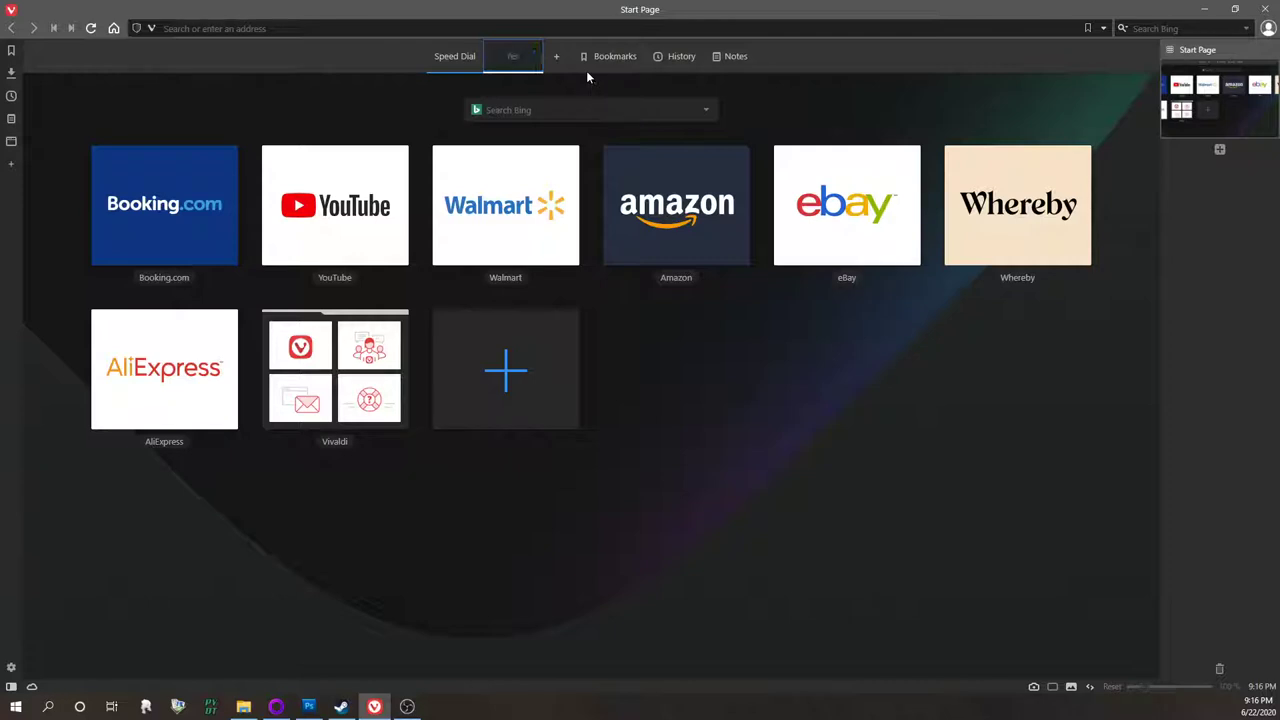
type("earch")
key("Return")
left_click(550, 56)
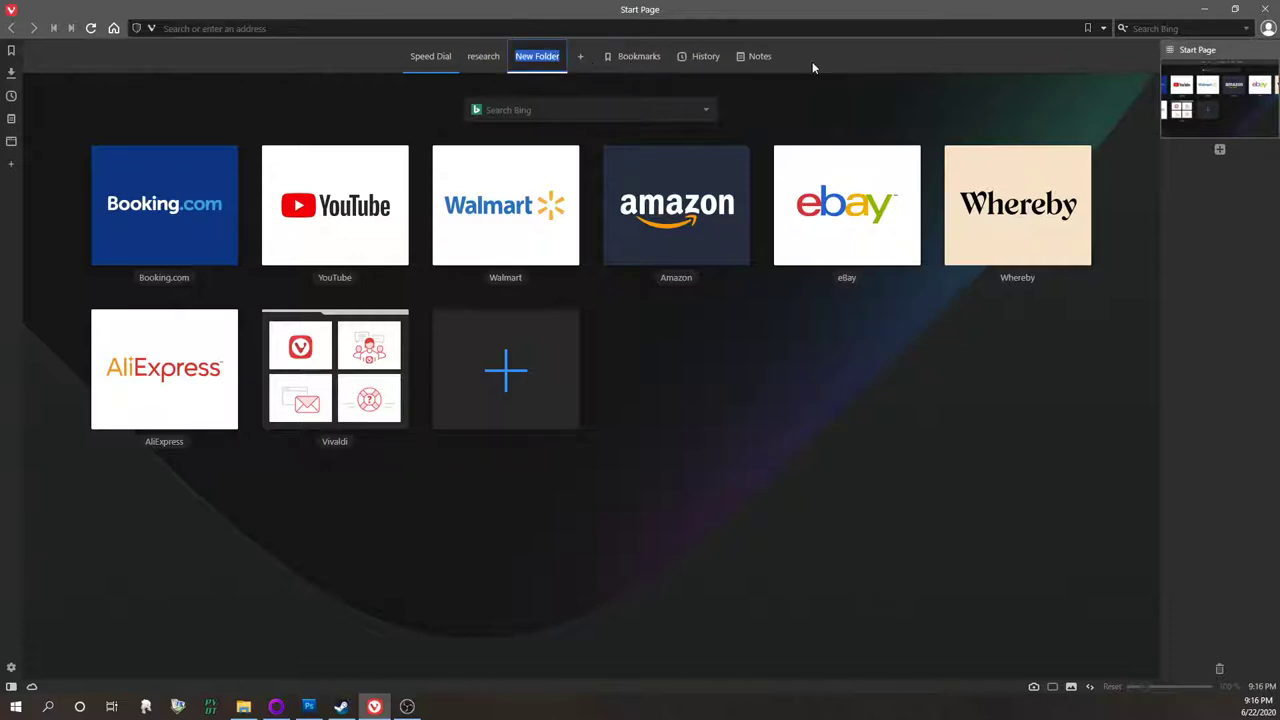
left_click(898, 78)
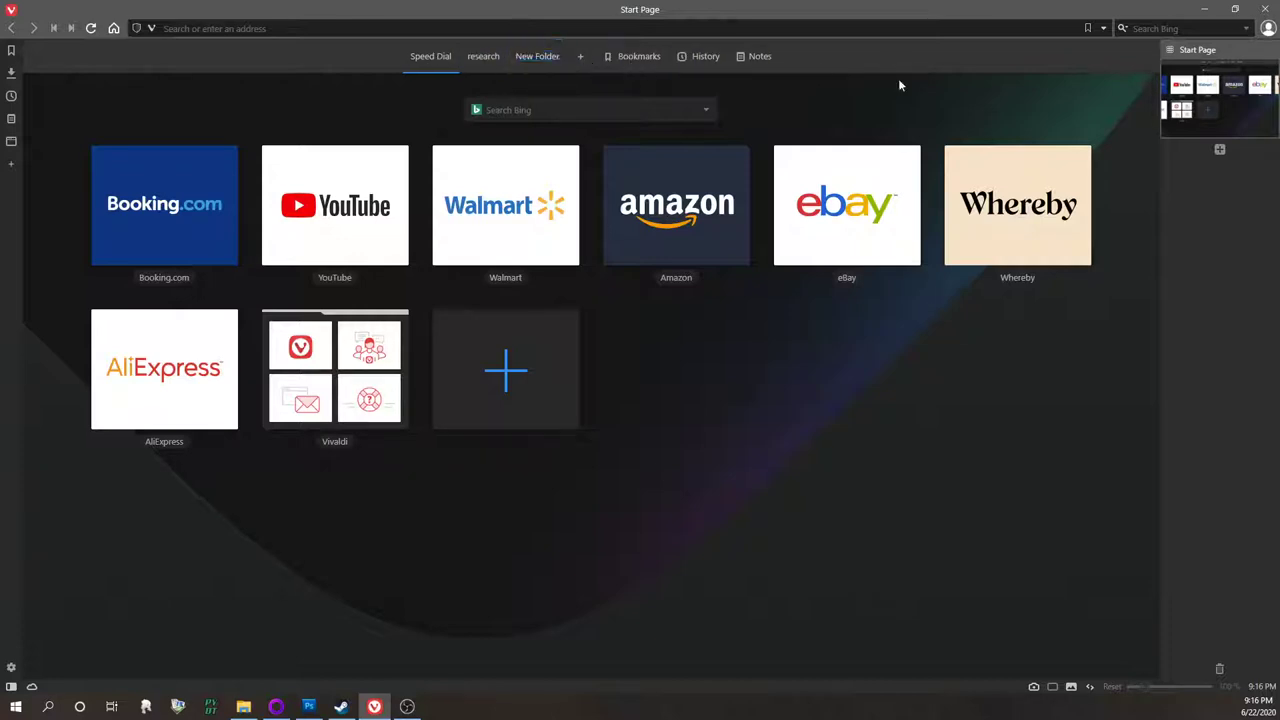
Open two more start page tabs, showing the research folder in the first and New Folder in the second
left_click(1219, 149)
left_click(471, 57)
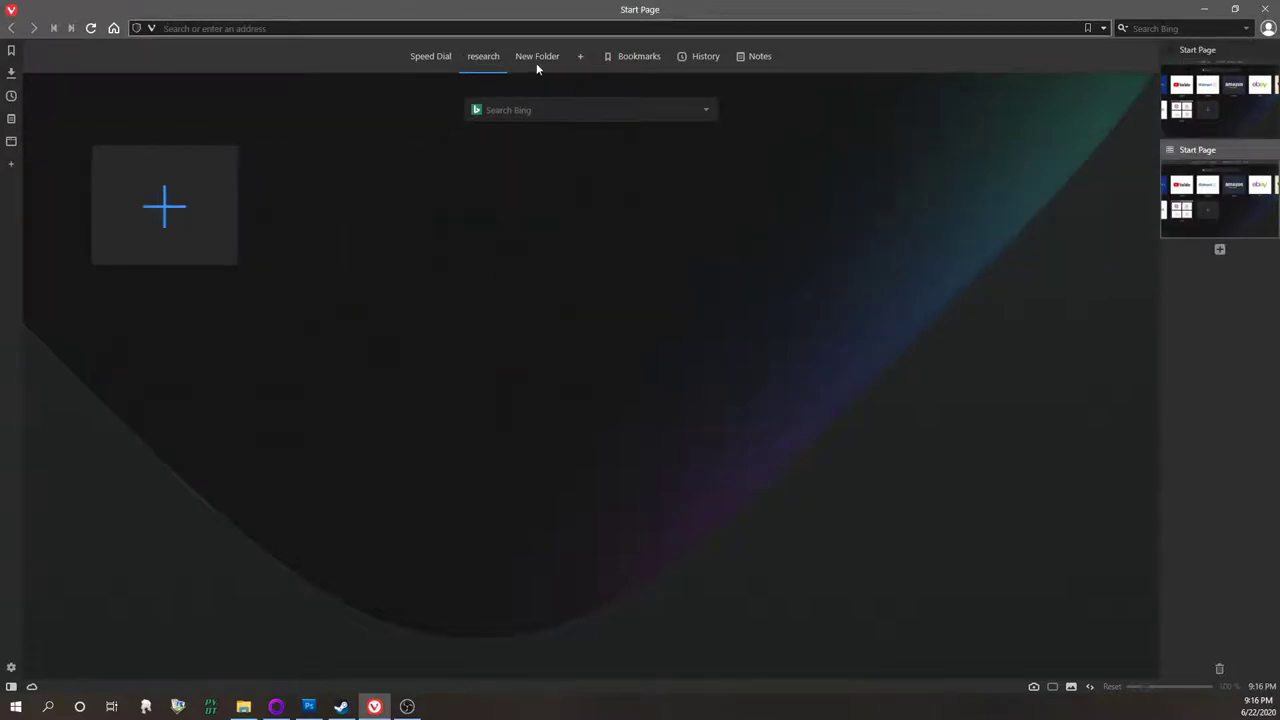
left_click(1219, 249)
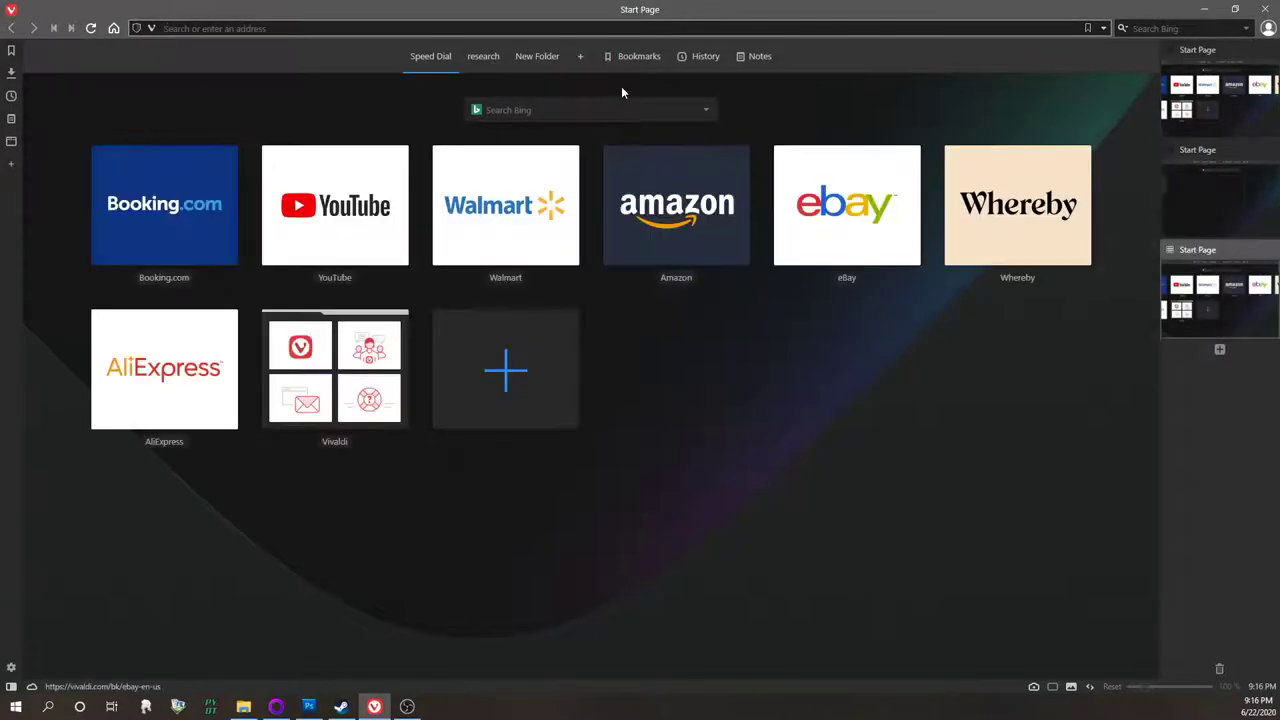
left_click(536, 58)
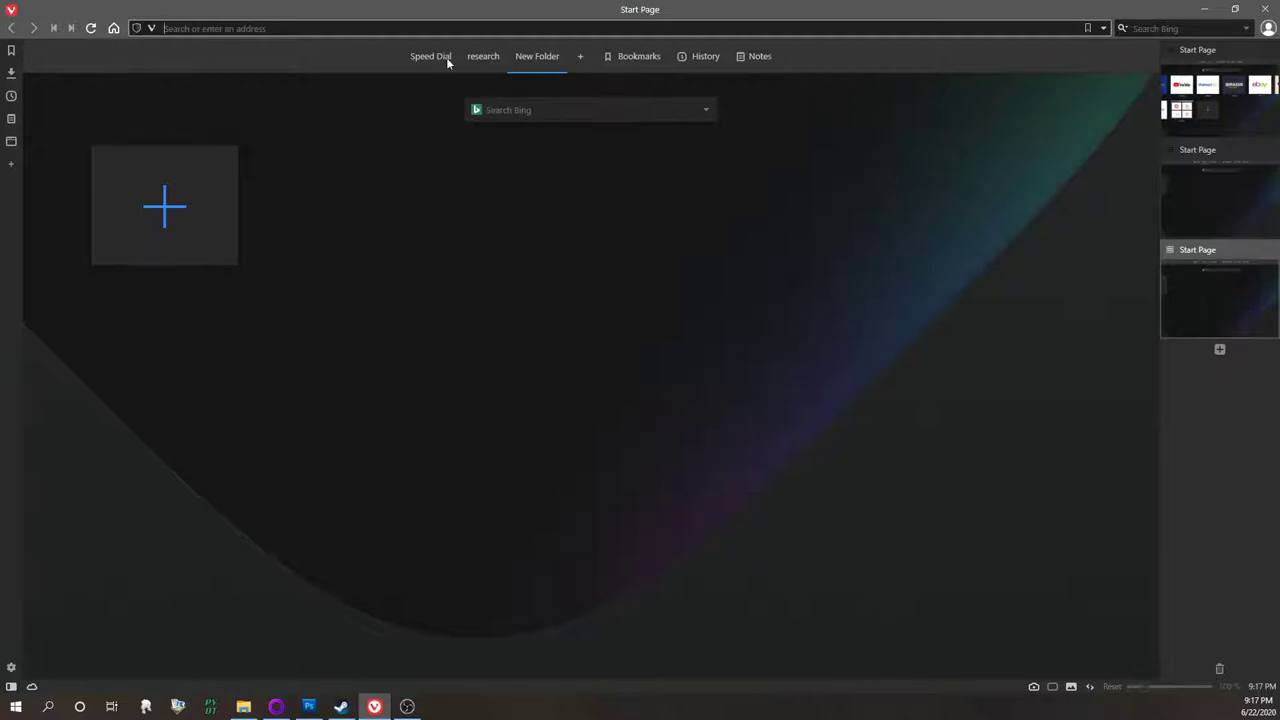
left_click(473, 54)
left_click(537, 58)
Add another Speed Dial folder named Python resources
left_click(578, 57)
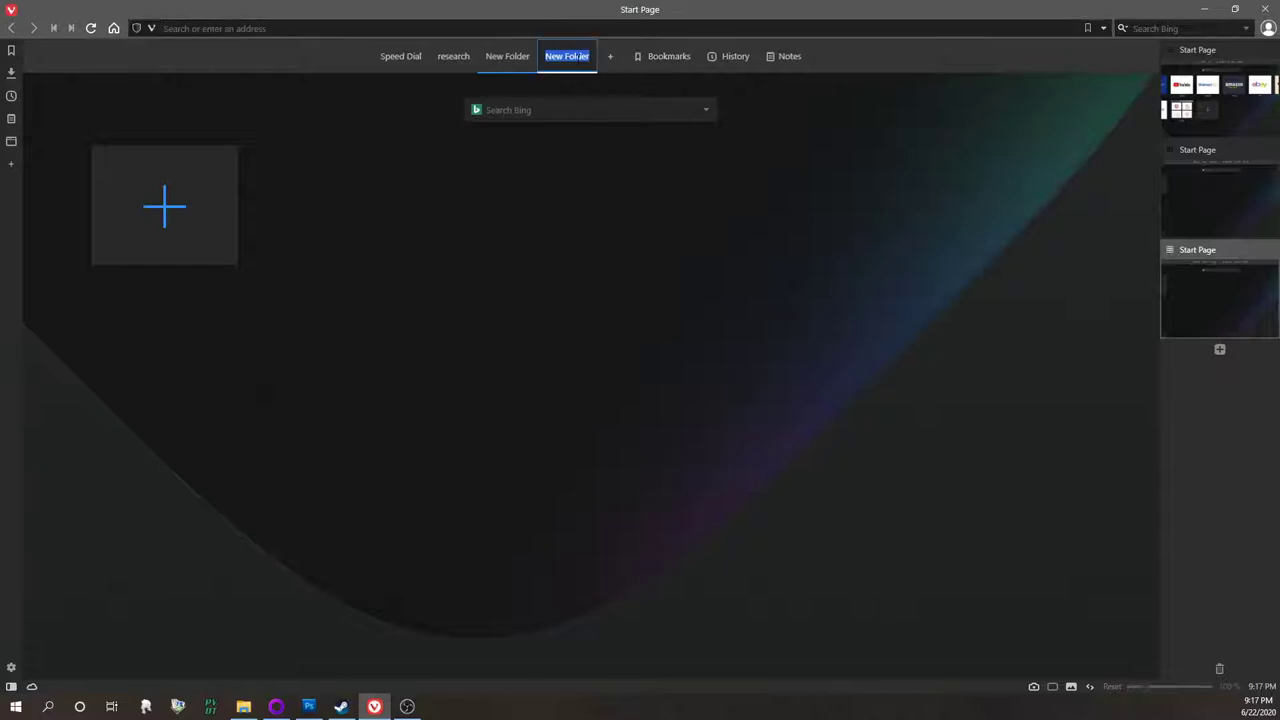
type("Python")
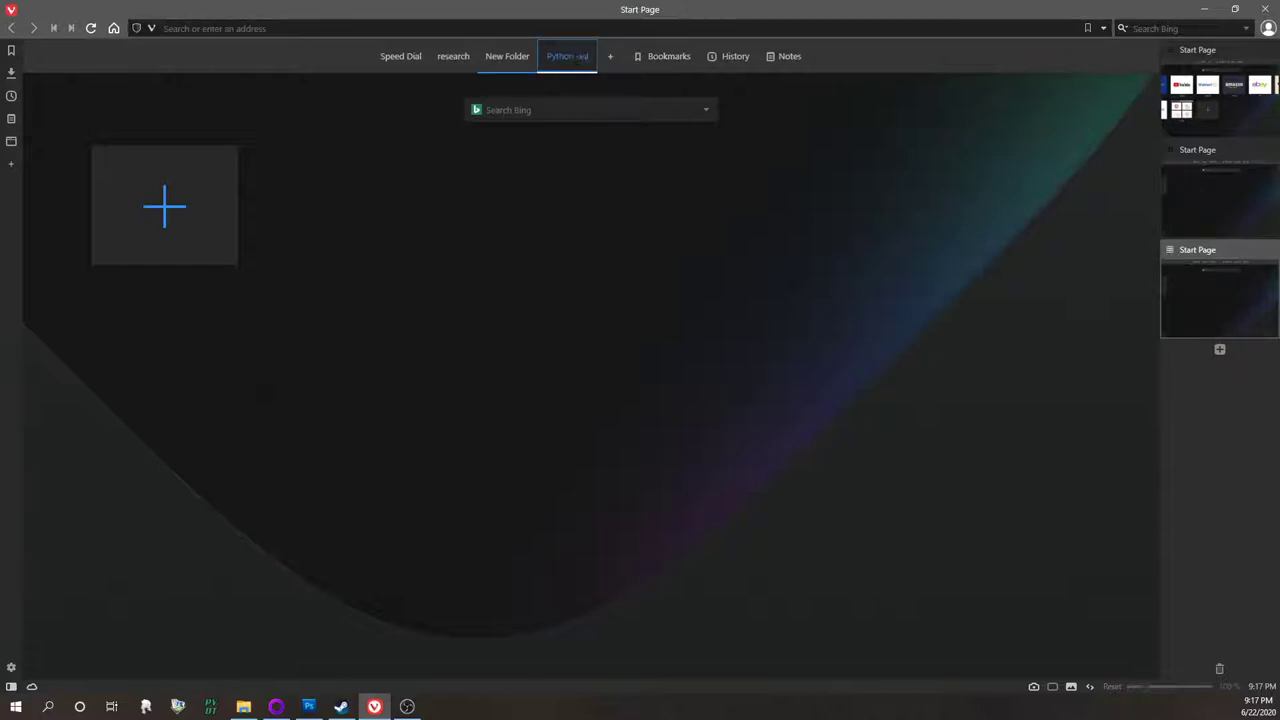
type(" resources")
key("Return")
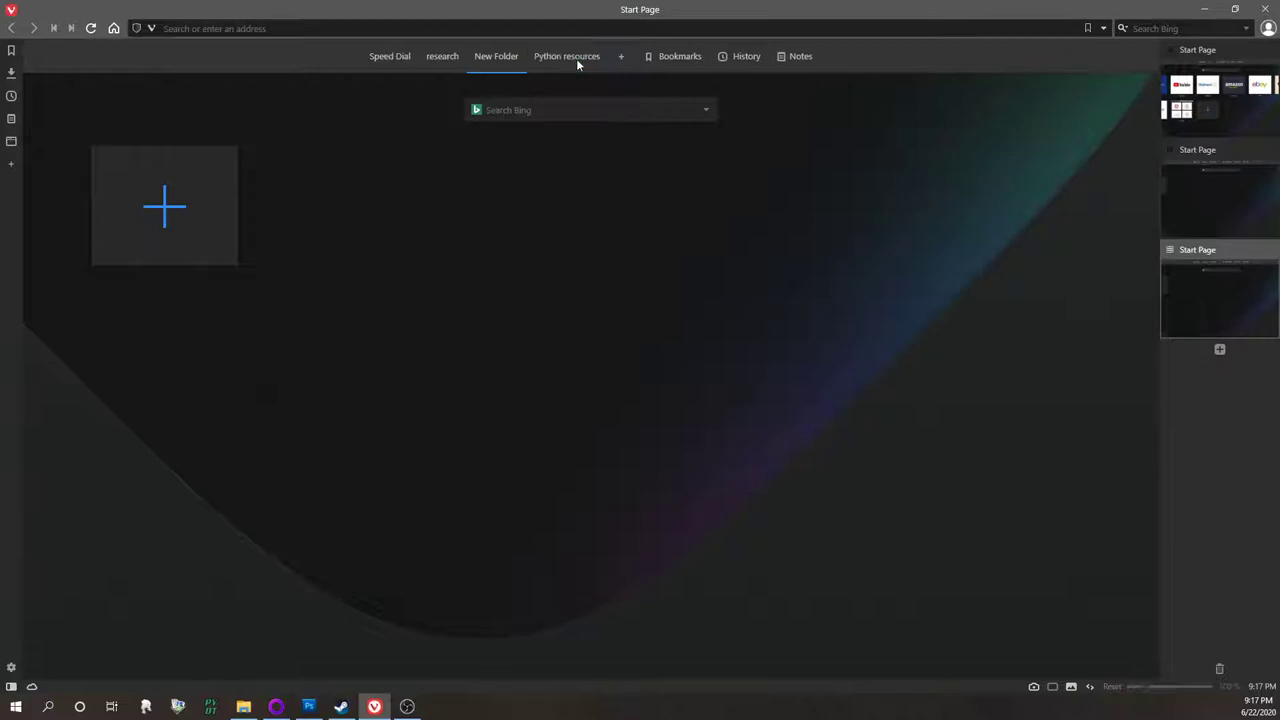
Open the Python resources folder, view its form for adding a bookmark and dismiss the form
left_click(576, 58)
left_click(134, 240)
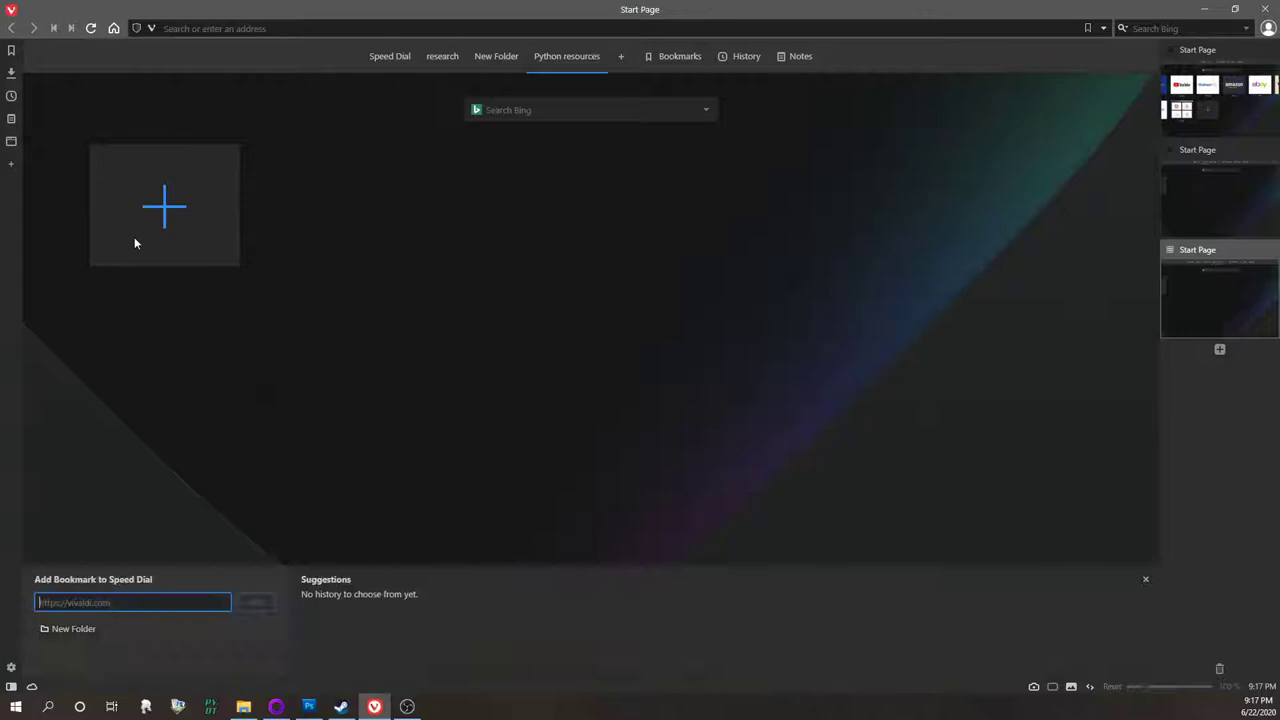
left_click(1146, 582)
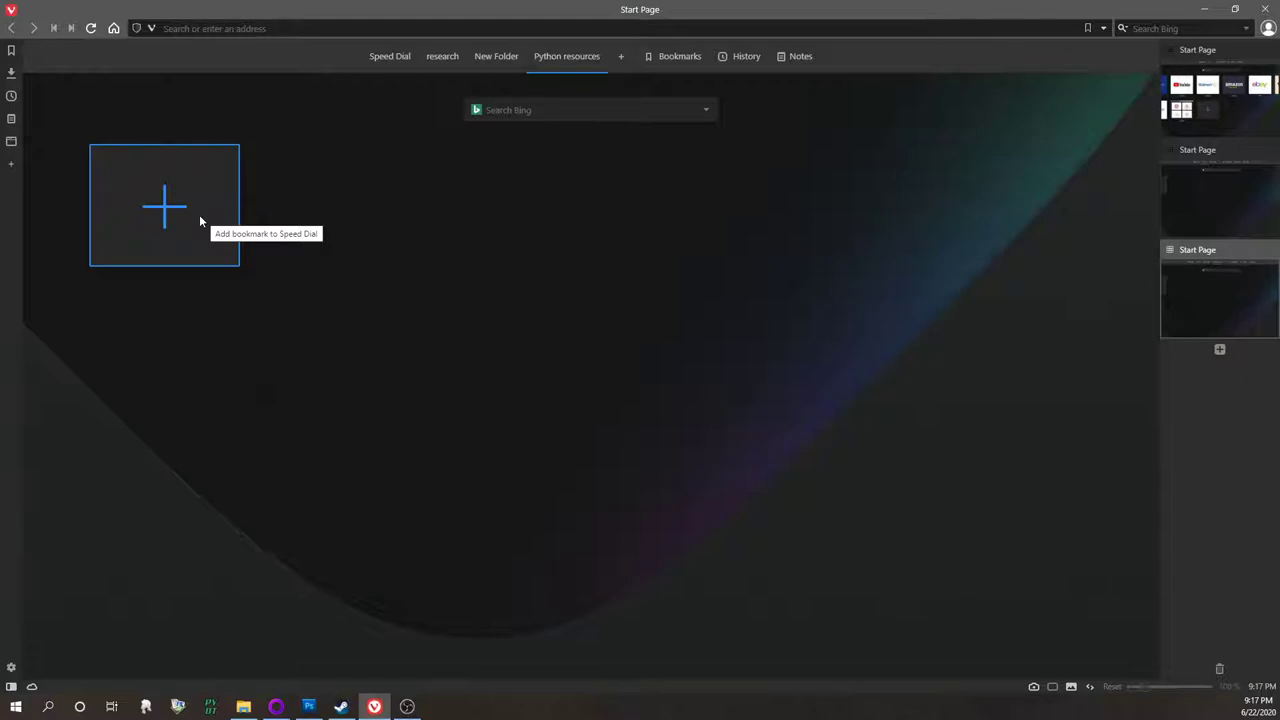
Remove the Python resources, New Folder and research folders from Speed Dial
right_click(575, 64)
left_click(594, 102)
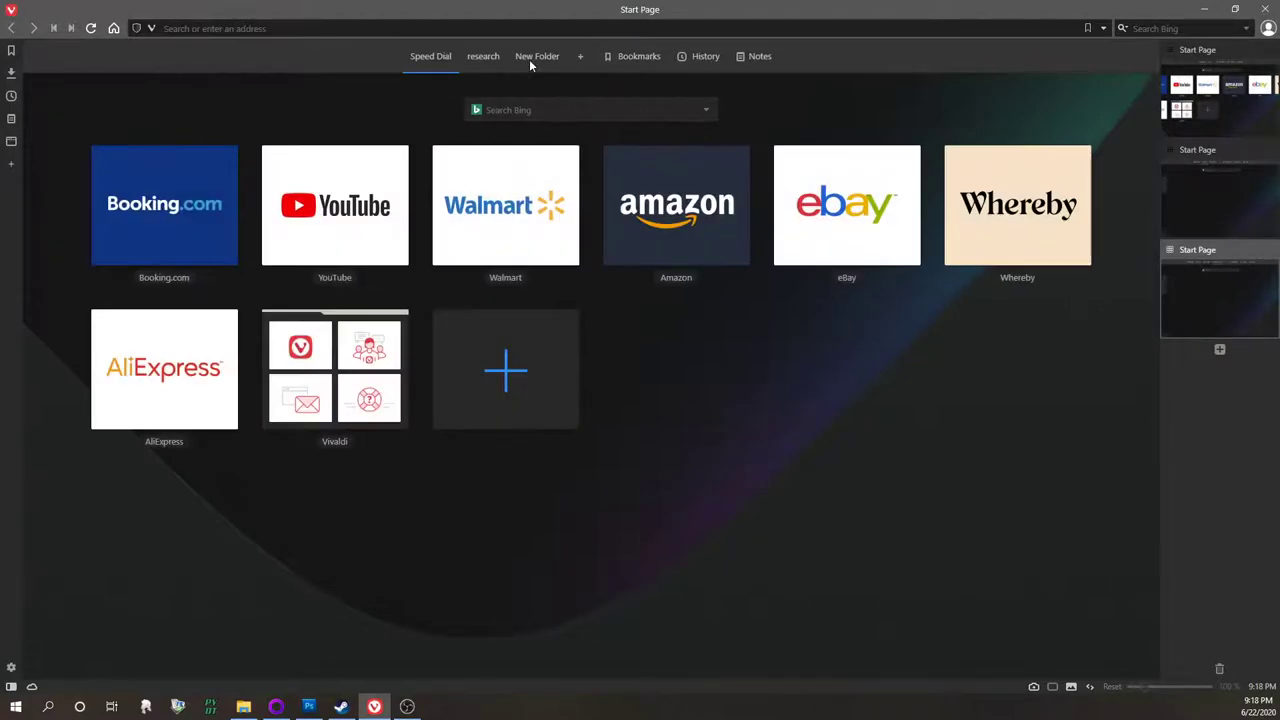
right_click(529, 59)
left_click(556, 90)
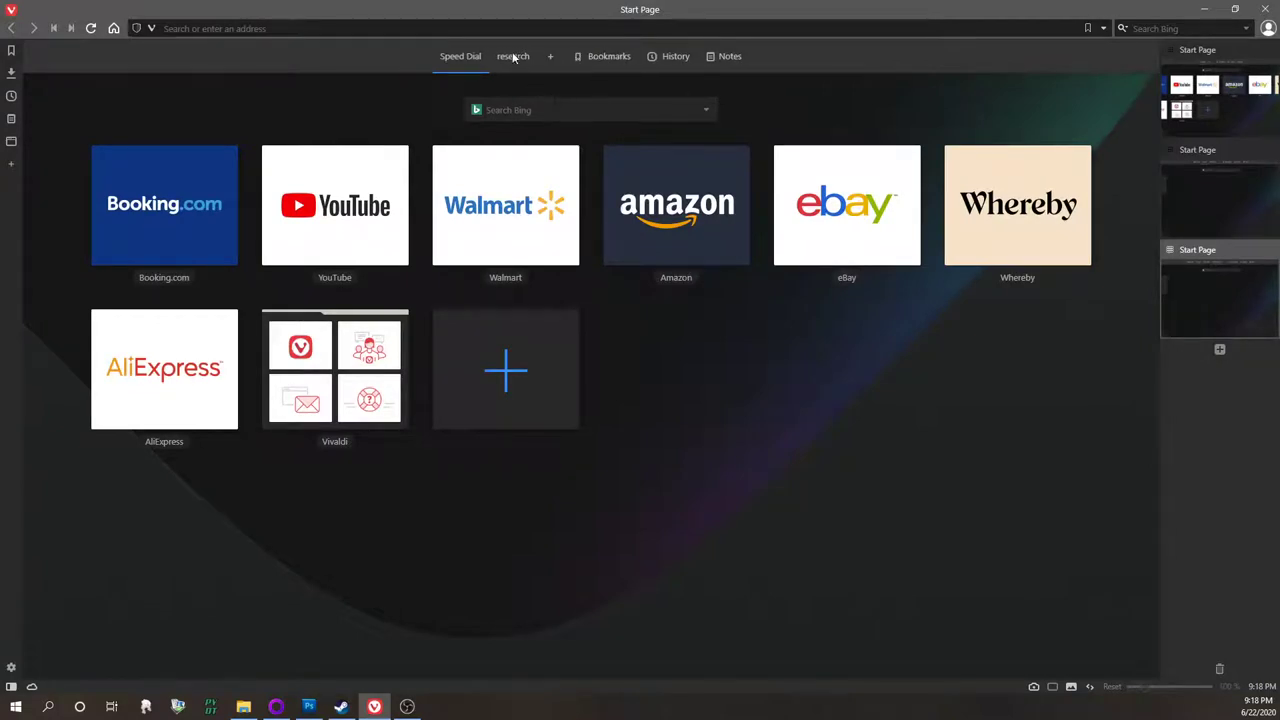
right_click(513, 58)
left_click(521, 86)
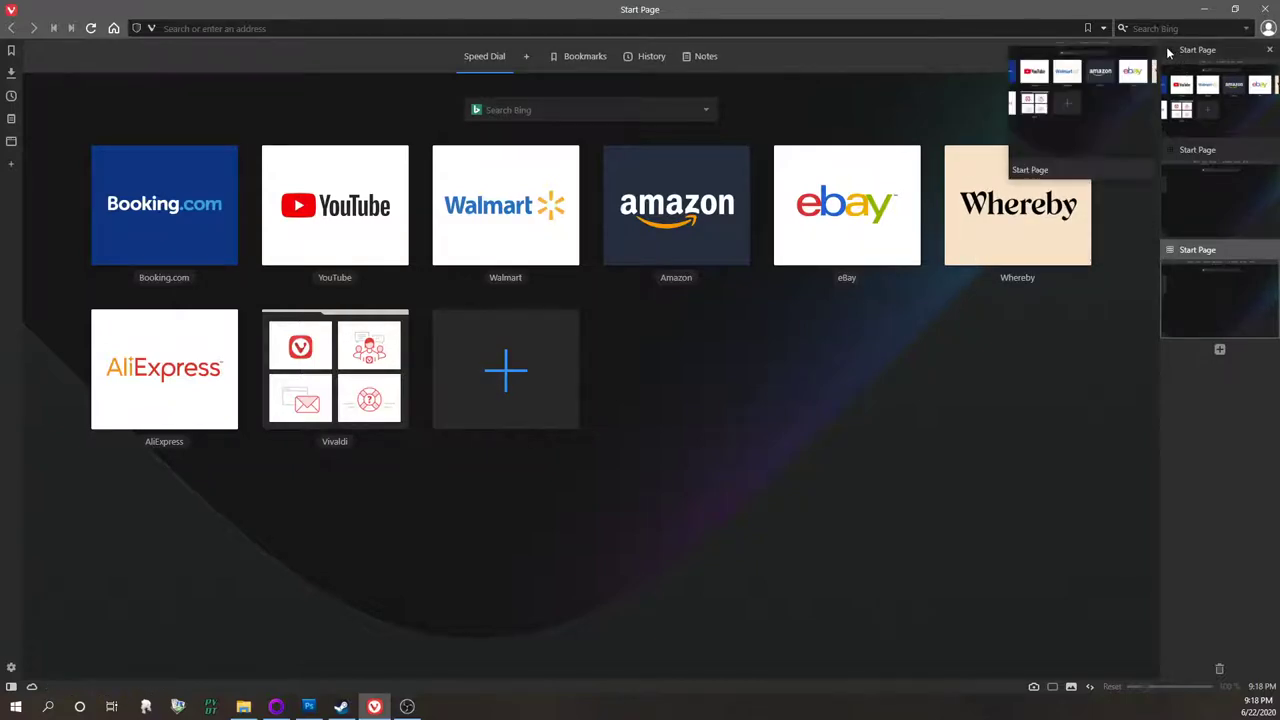
Close the two extra Start Page tabs so that only the first one stays open
mouse_move(1272, 226)
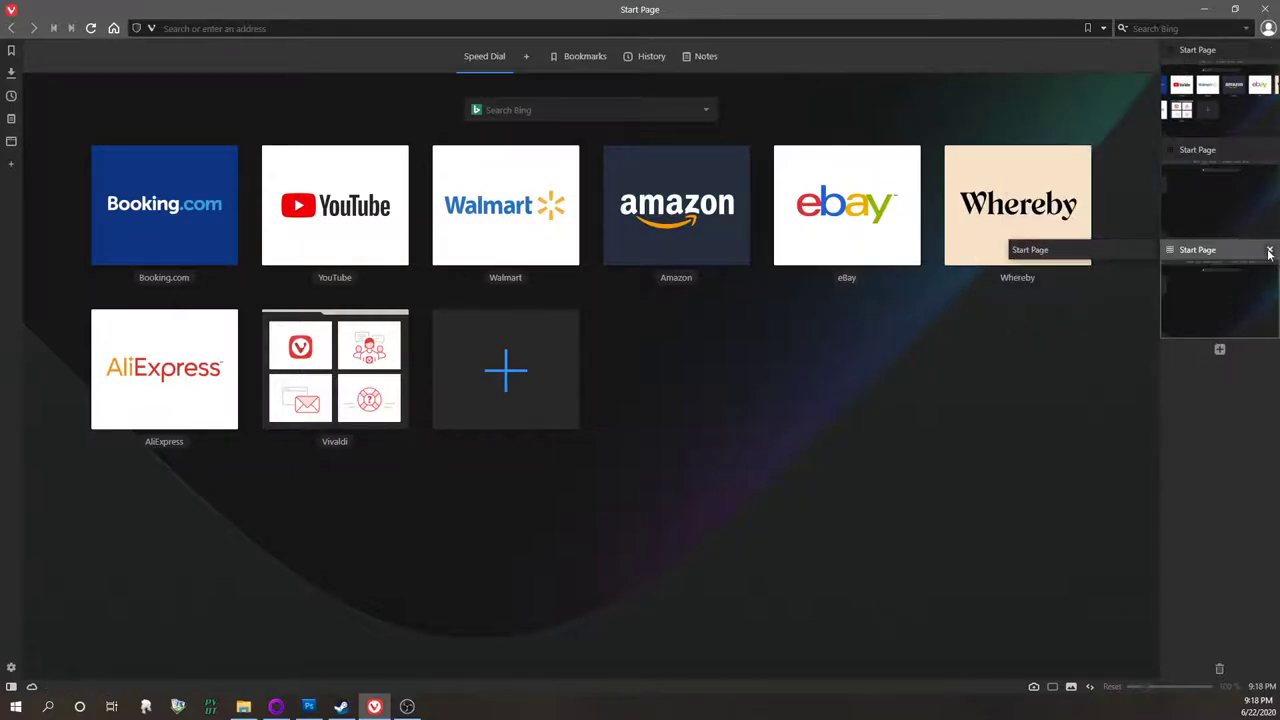
left_click(1269, 250)
left_click(1269, 149)
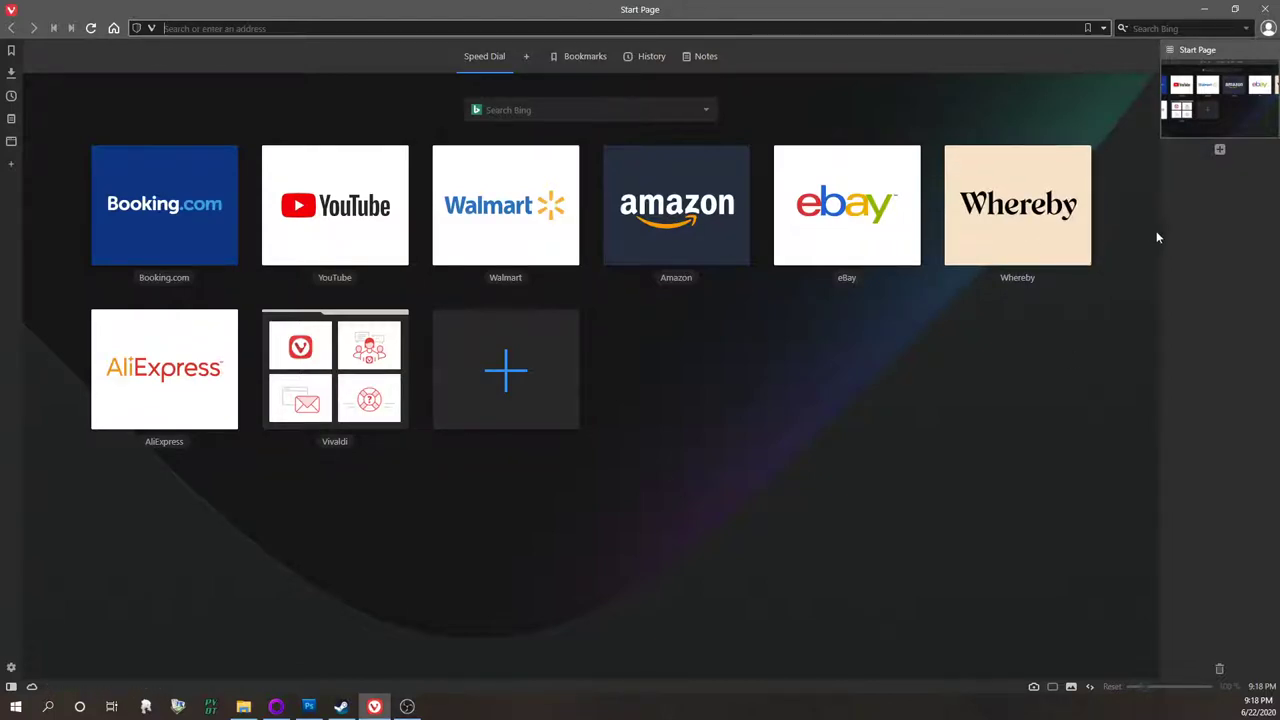
Adjust the vertical tab bar's width to slightly narrower than its original size, opening and closing a trial tab along the way
left_click_drag(1160, 231, 1186, 226)
left_click(1237, 149)
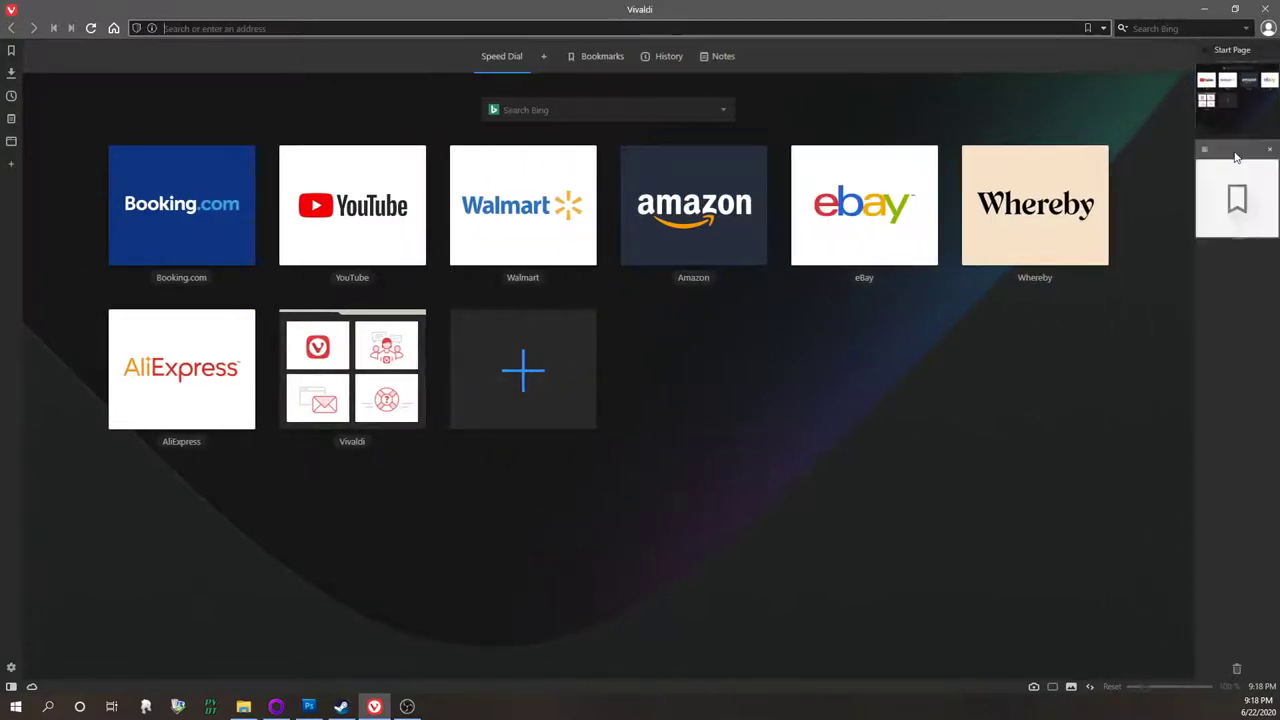
left_click(1269, 150)
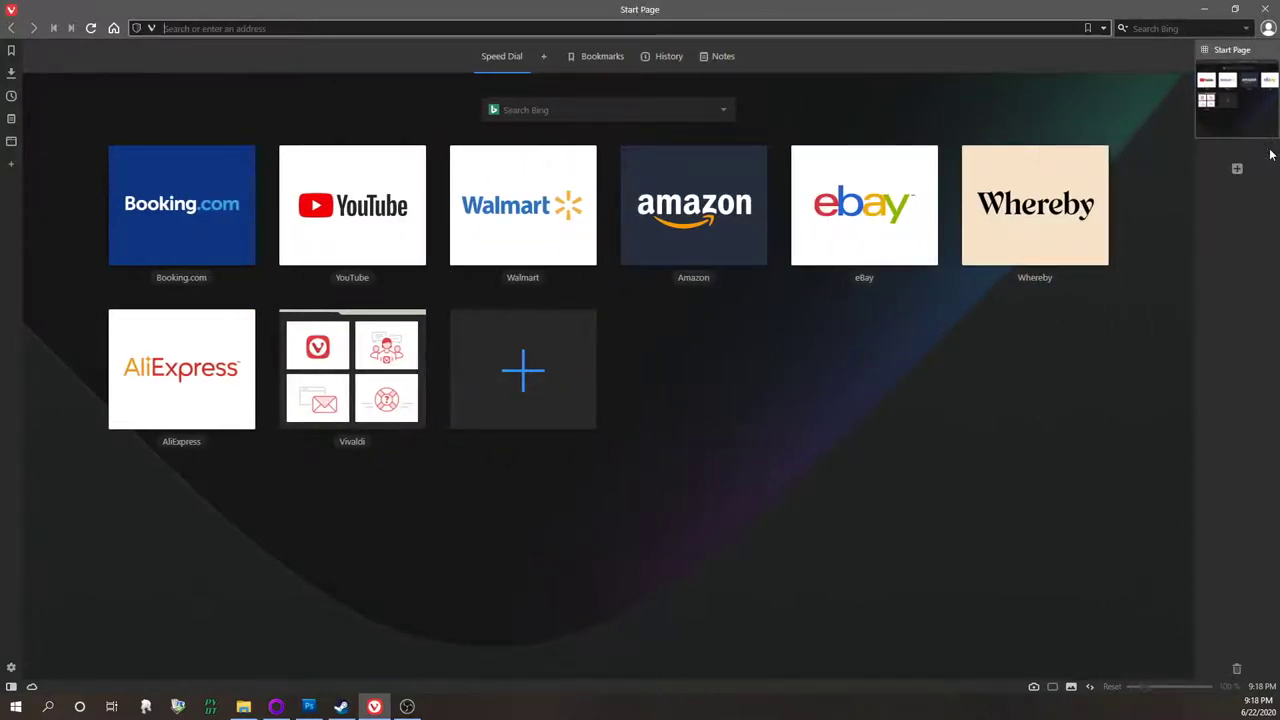
left_click_drag(1195, 145, 1264, 180)
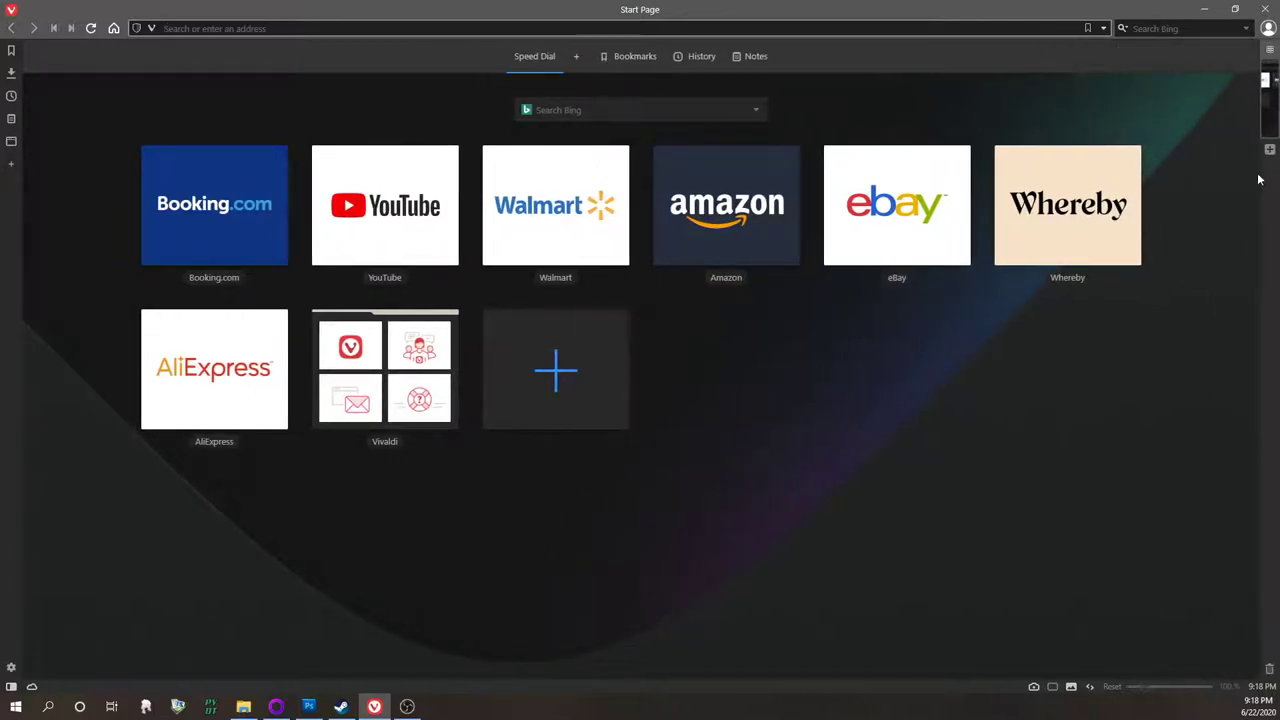
left_click_drag(1261, 174, 1200, 169)
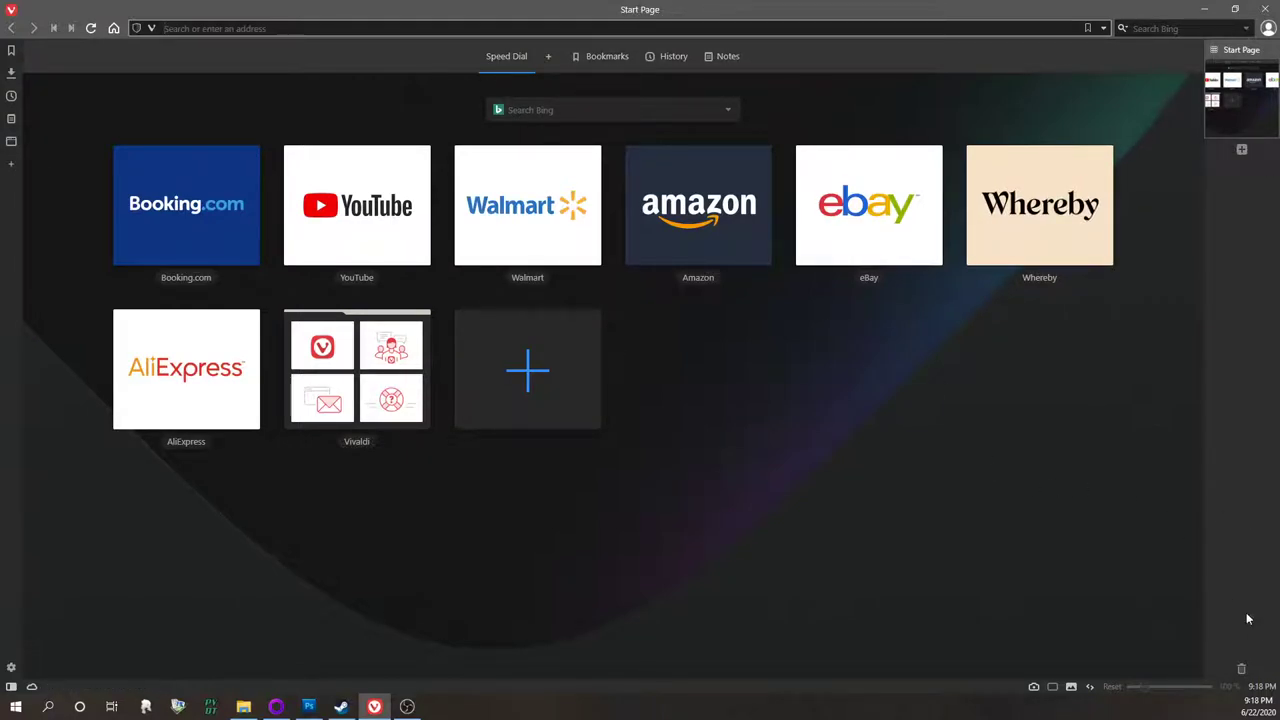
Check the list of recently closed tabs, dismiss it and open the full-page Bookmarks manager
left_click(1242, 670)
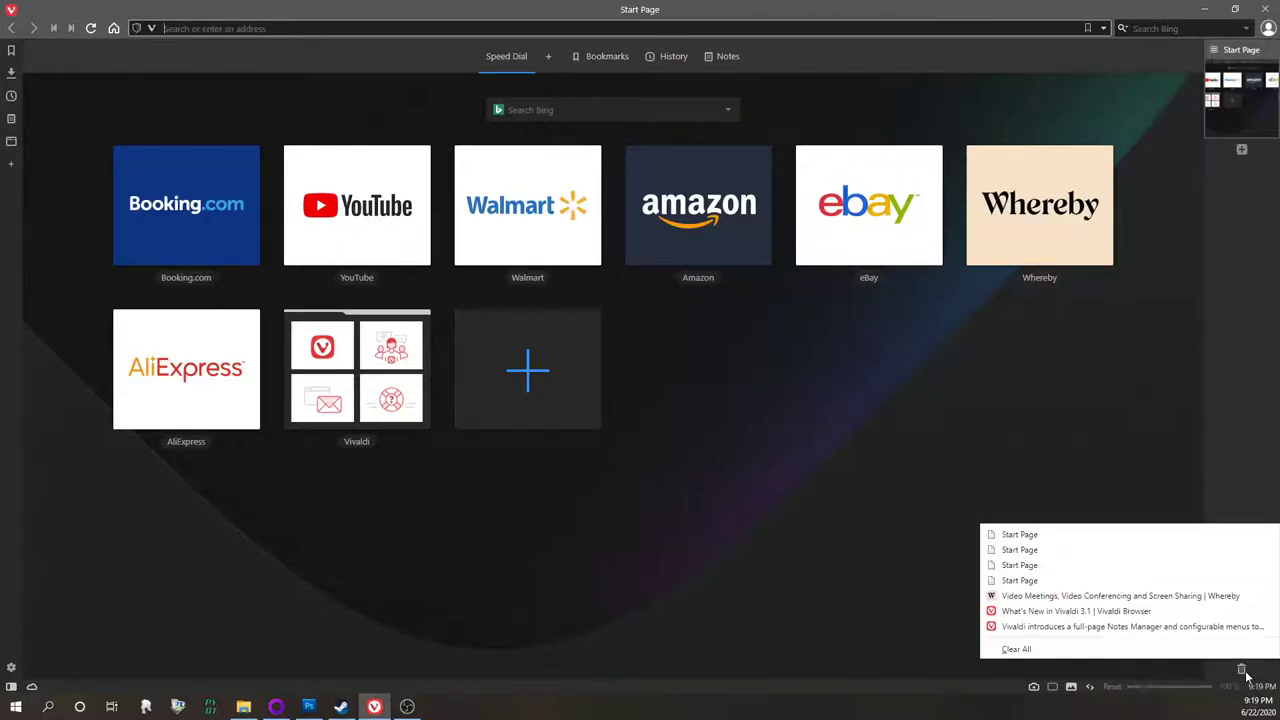
left_click(1214, 405)
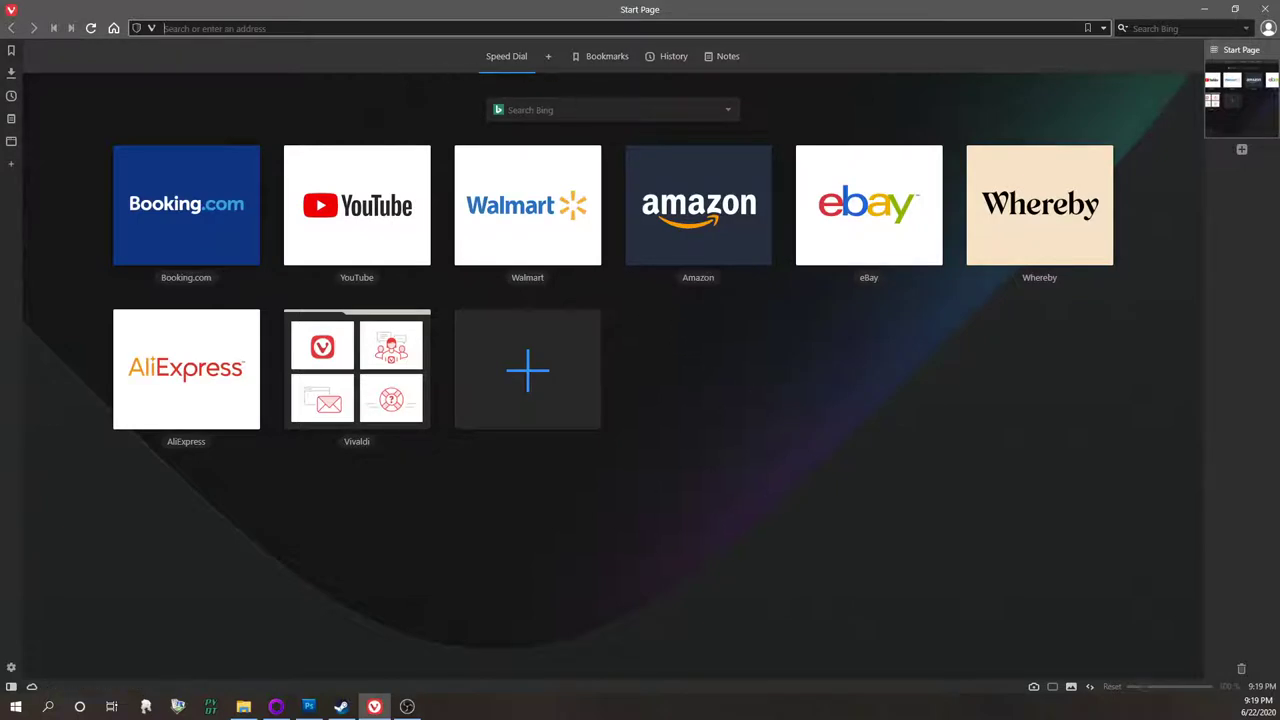
left_click(592, 56)
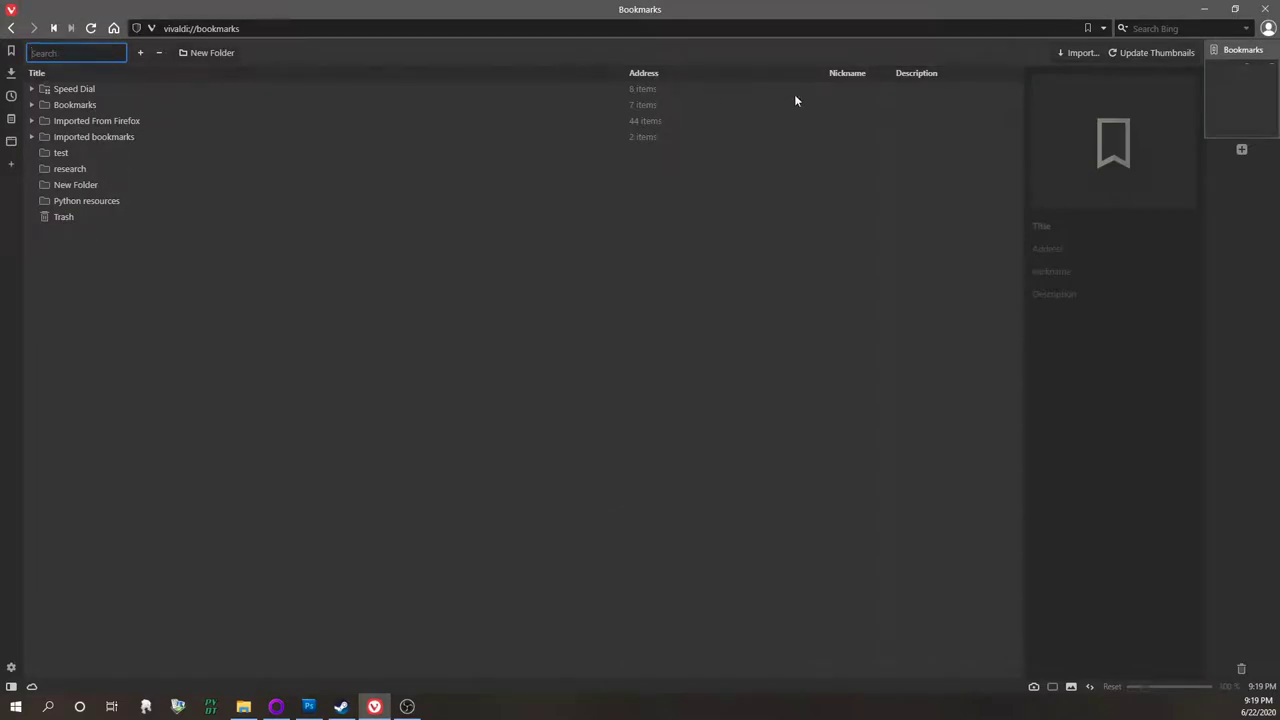
Leave the Bookmarks manager, then view the full-page History and Notes managers, returning to the Start Page after each
left_click(11, 28)
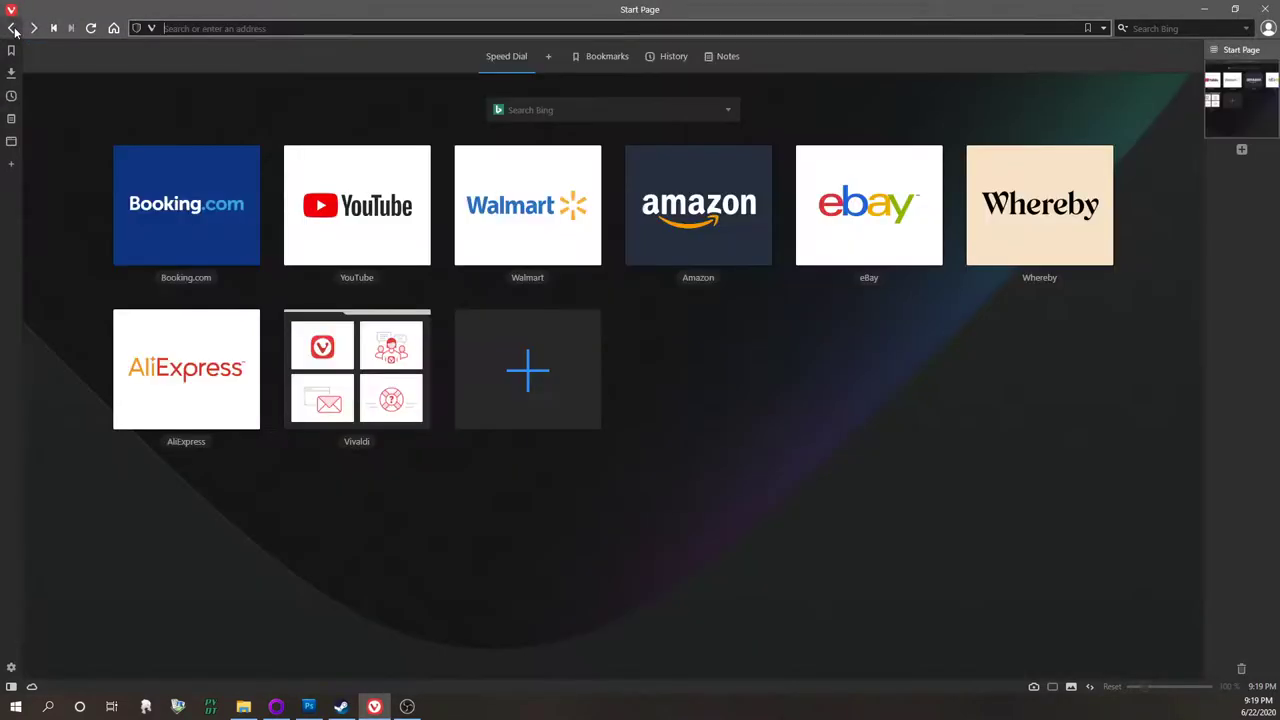
left_click(680, 57)
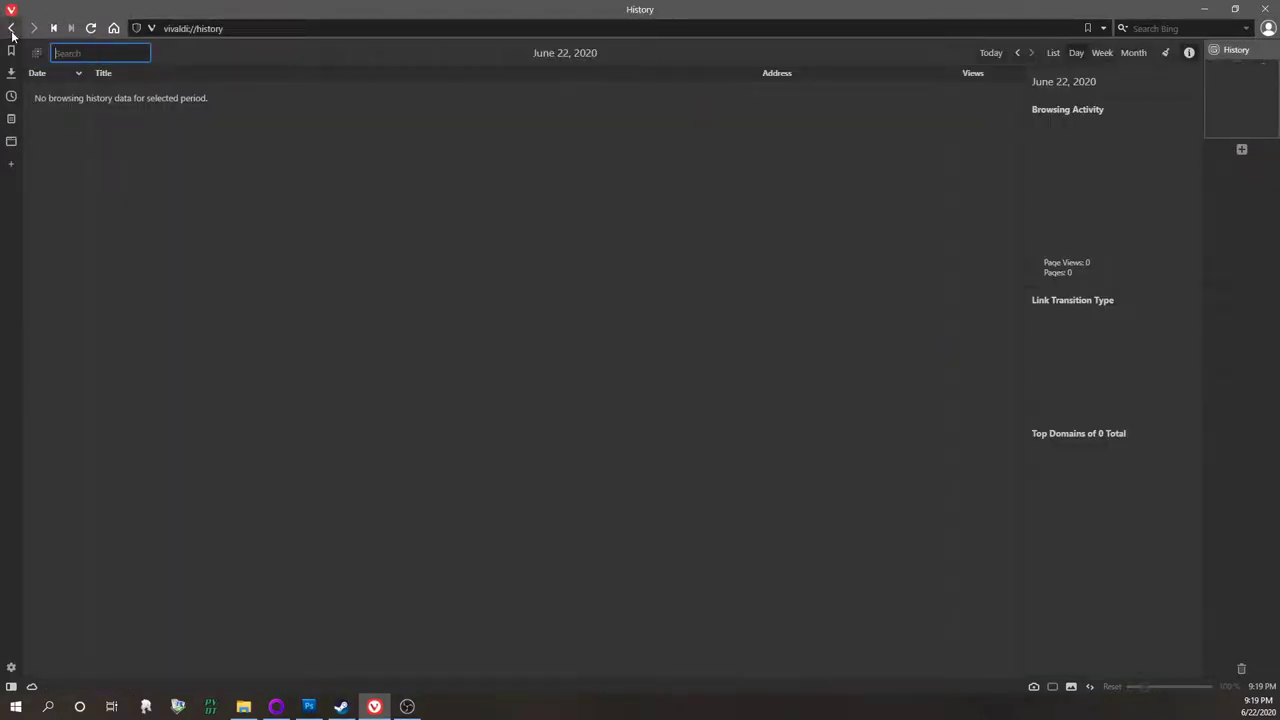
left_click(11, 28)
left_click(720, 58)
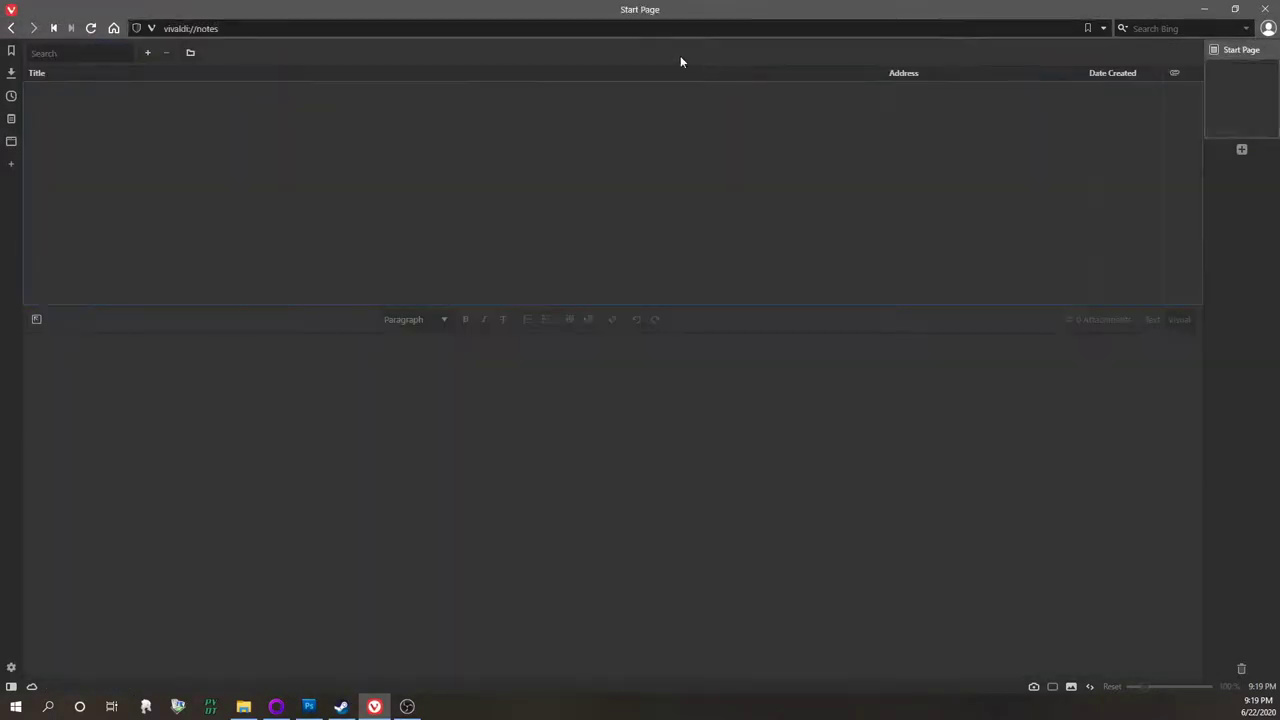
left_click(11, 28)
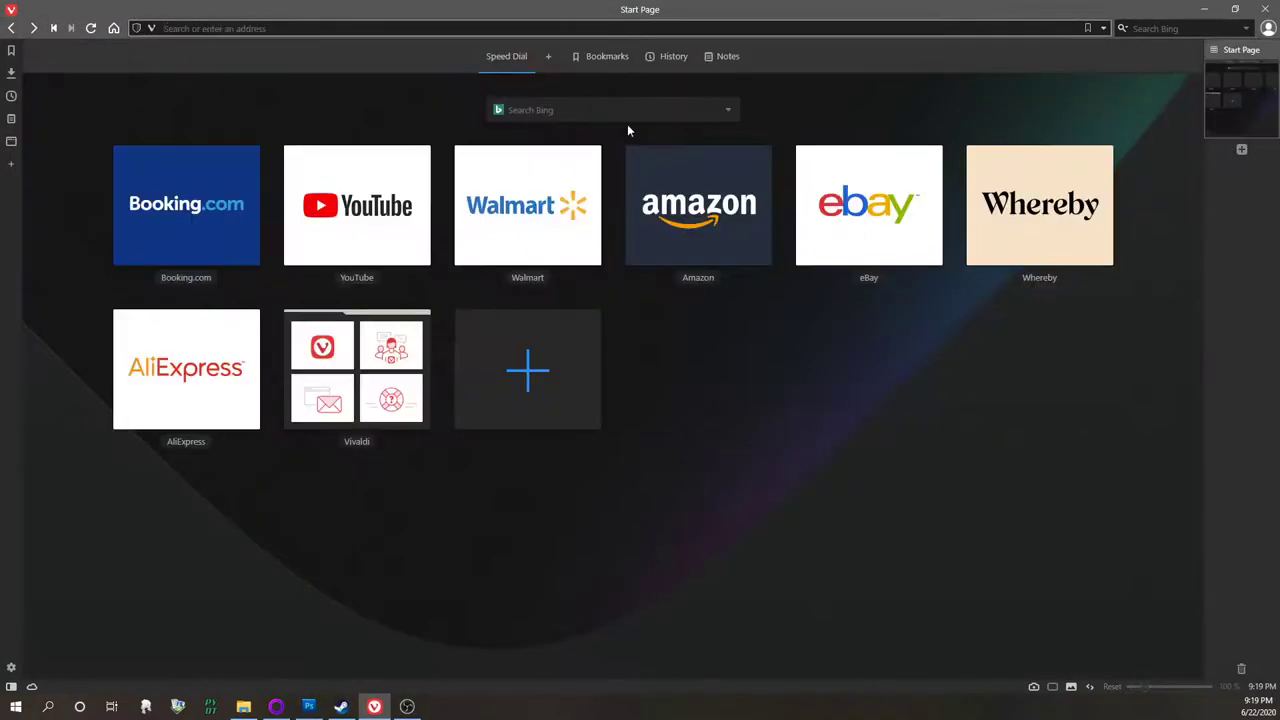
Rewind the tab to its first page, go forward to the Start Page, and check the back-navigation history list
left_click(56, 29)
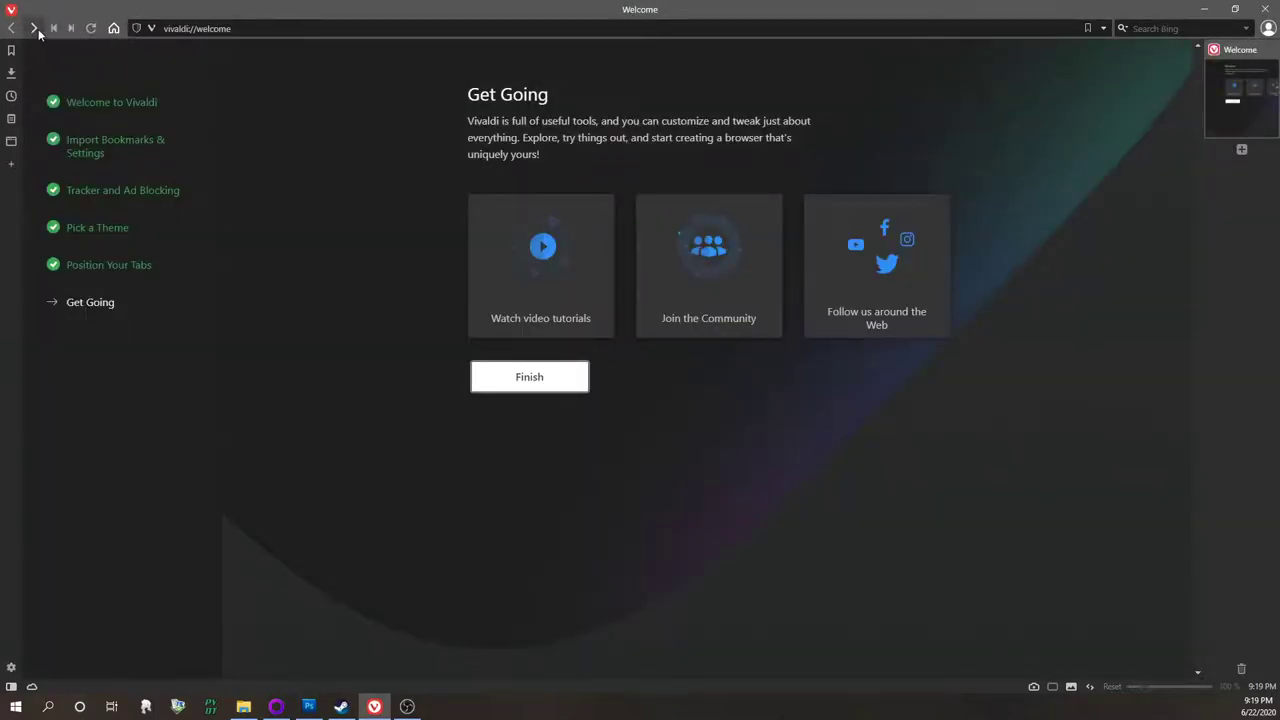
left_click(34, 27)
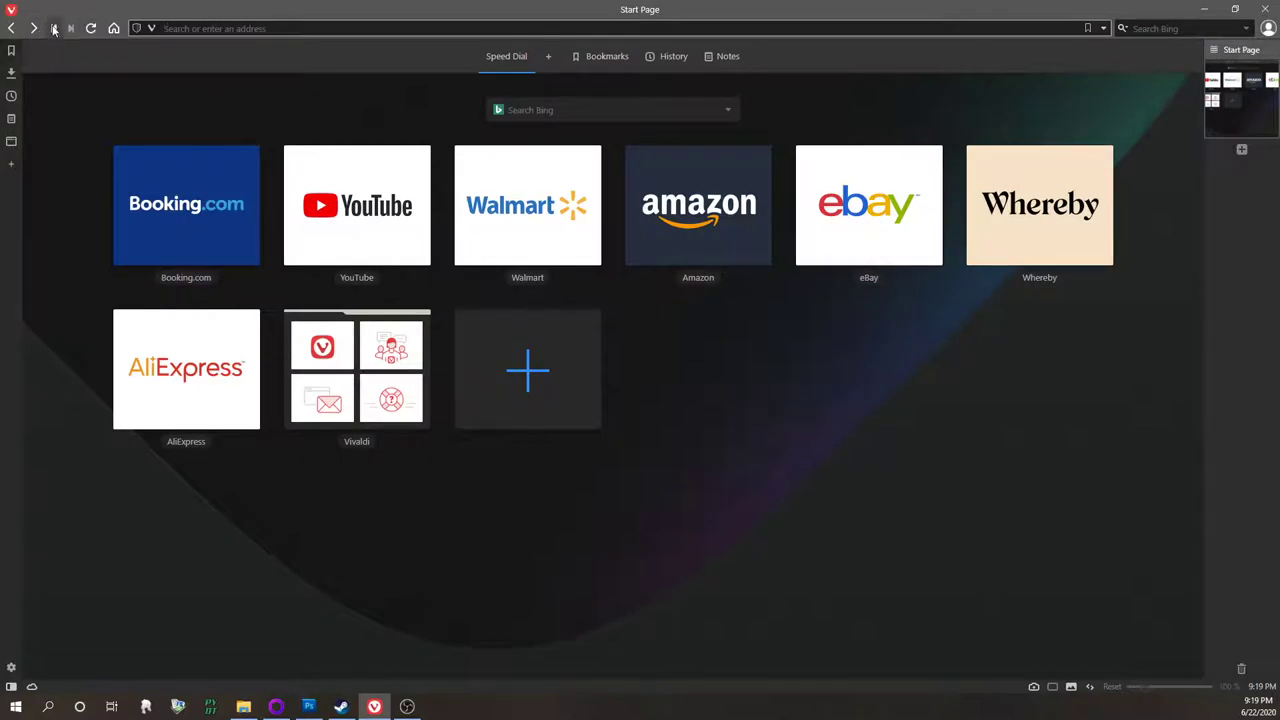
right_click(15, 29)
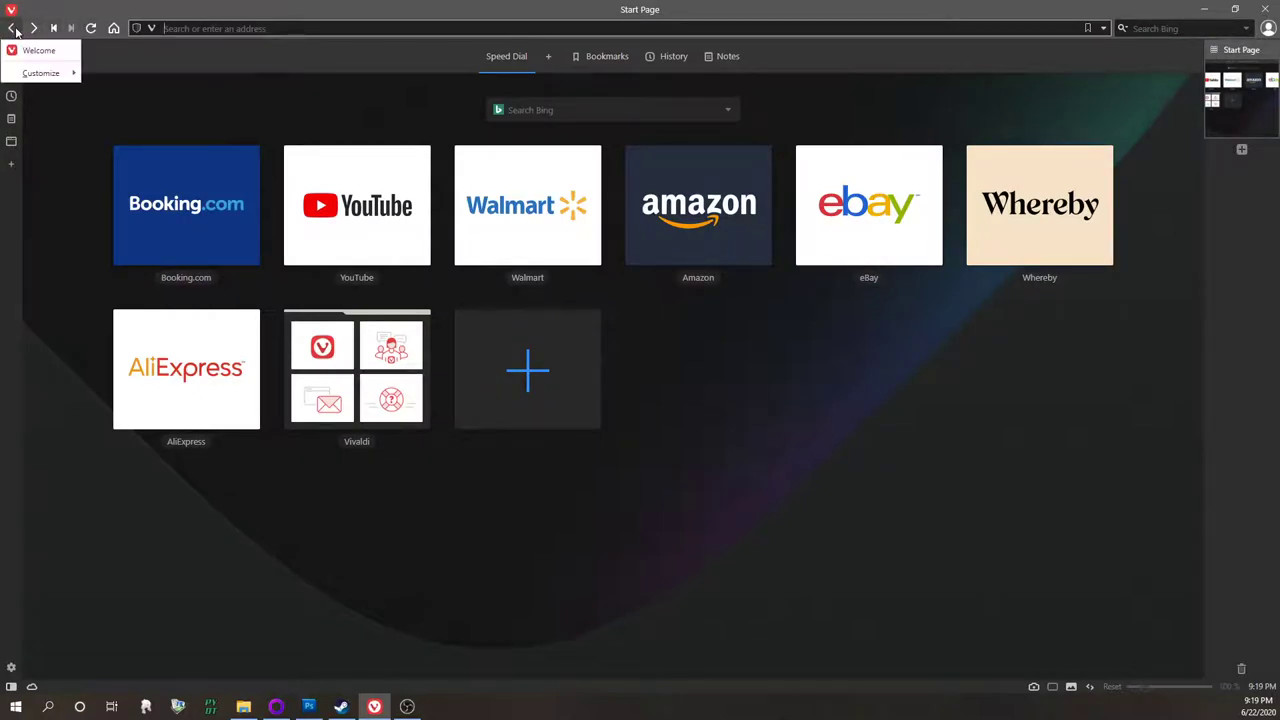
mouse_move(40, 73)
left_click(67, 179)
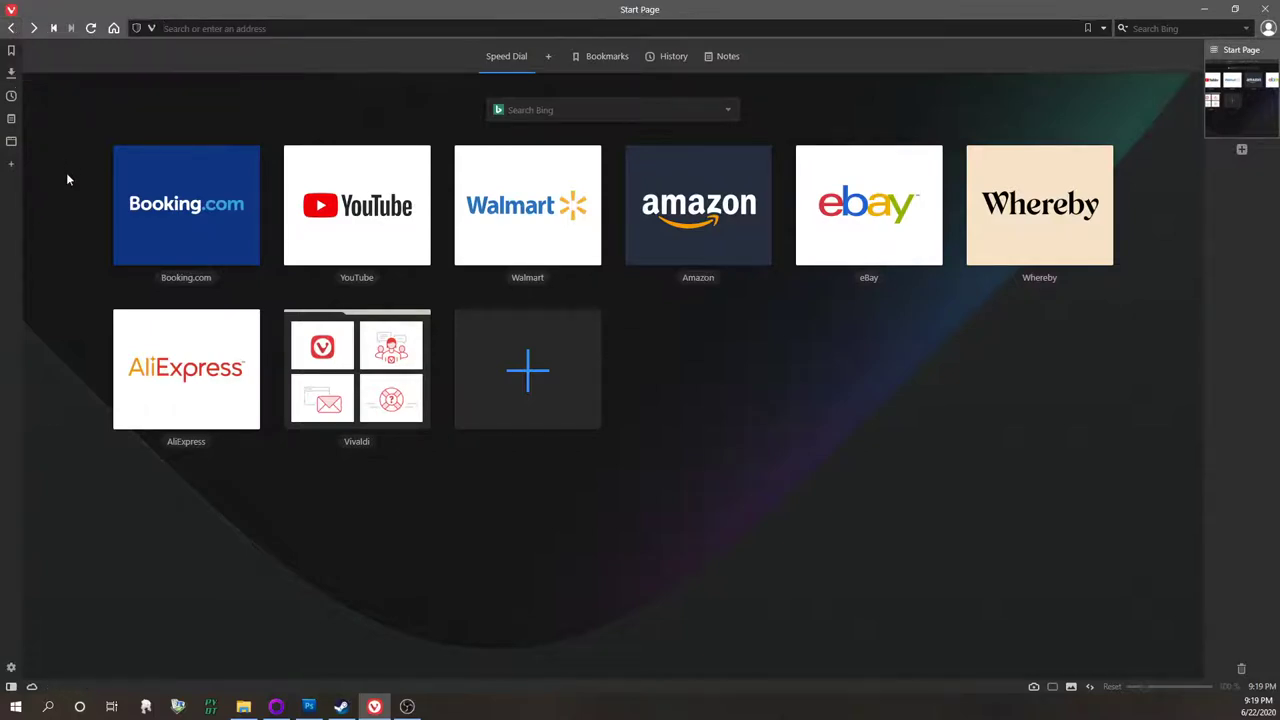
Examine the Bookmarks and Imported From Firefox folders in the bookmarks side panel, then close the panel
left_click(14, 53)
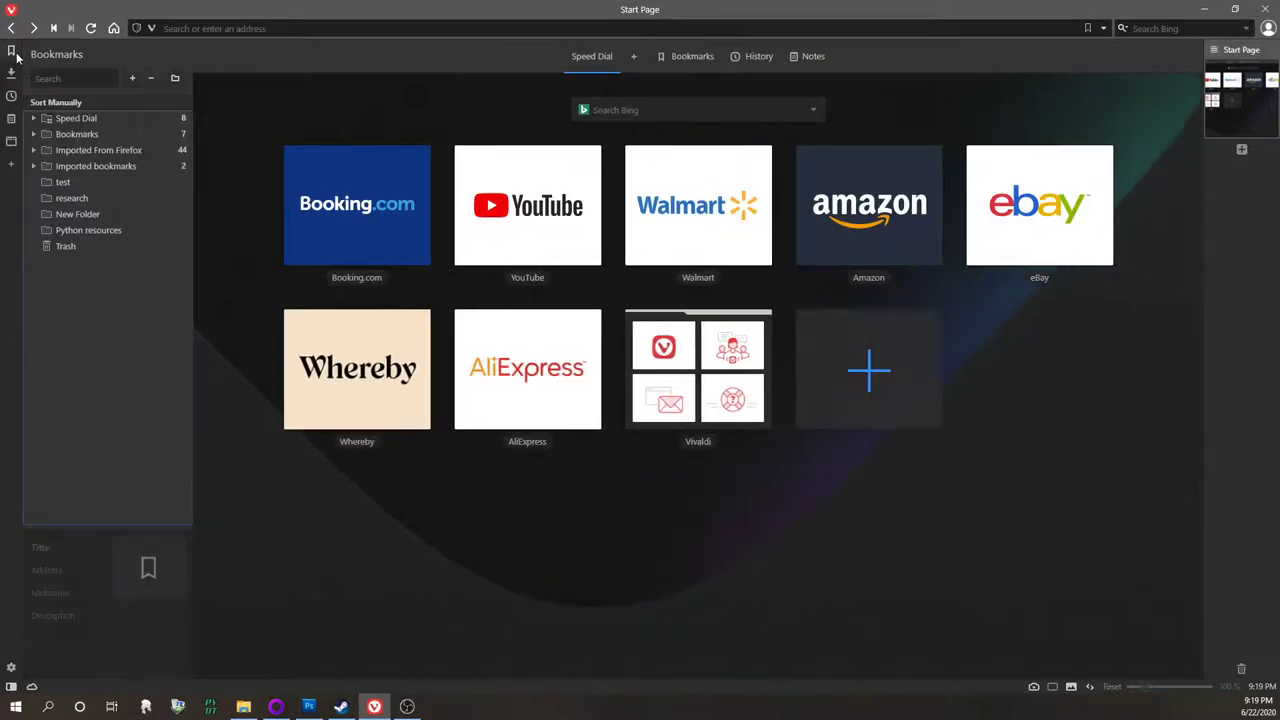
left_click(14, 53)
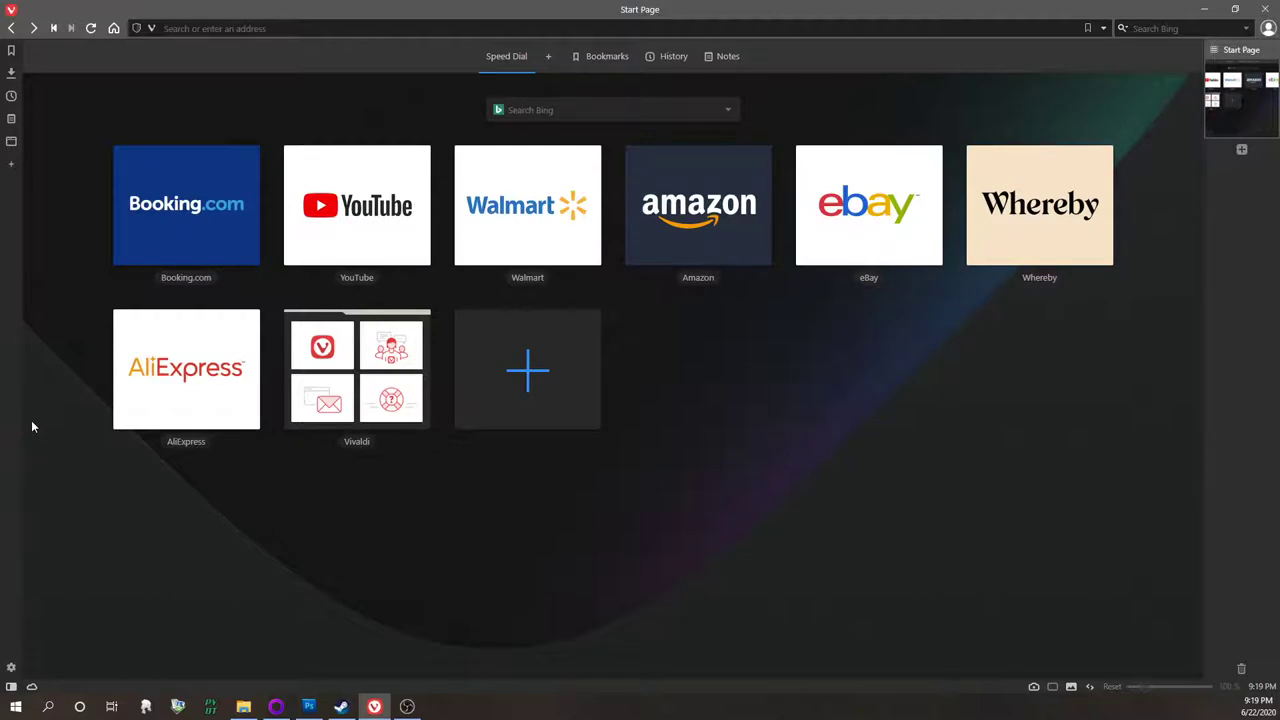
left_click(11, 52)
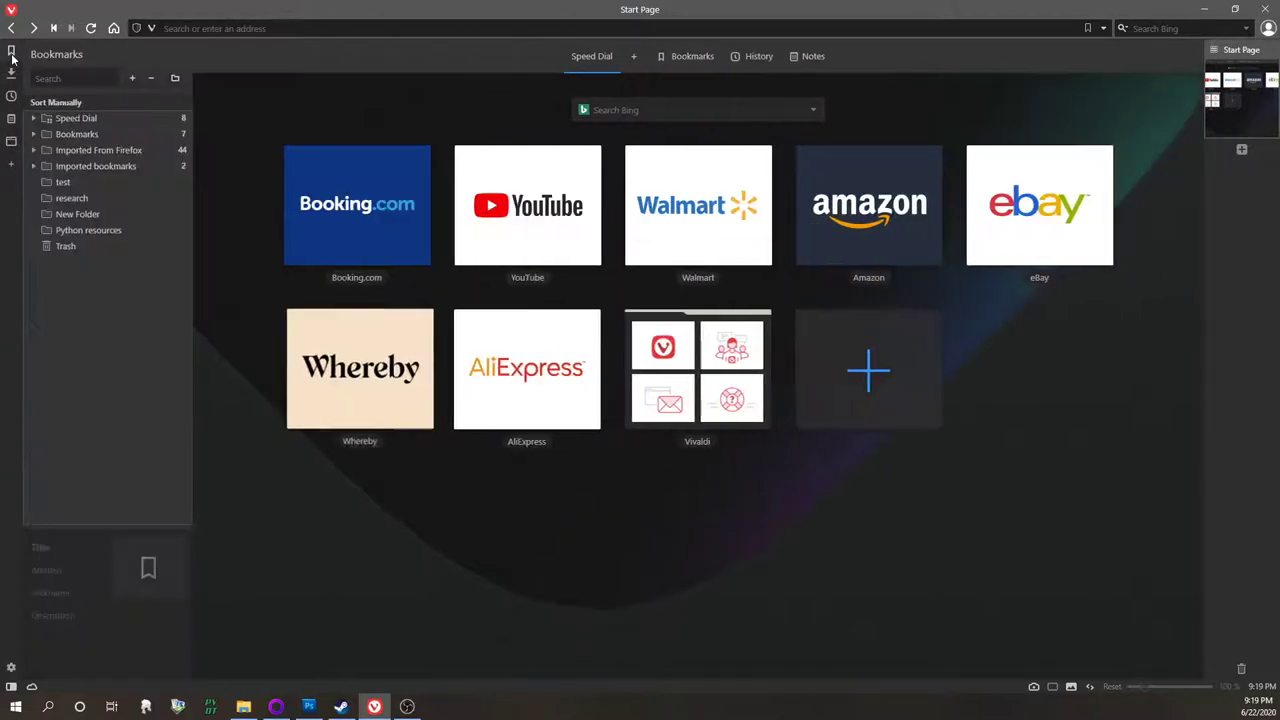
left_click(33, 134)
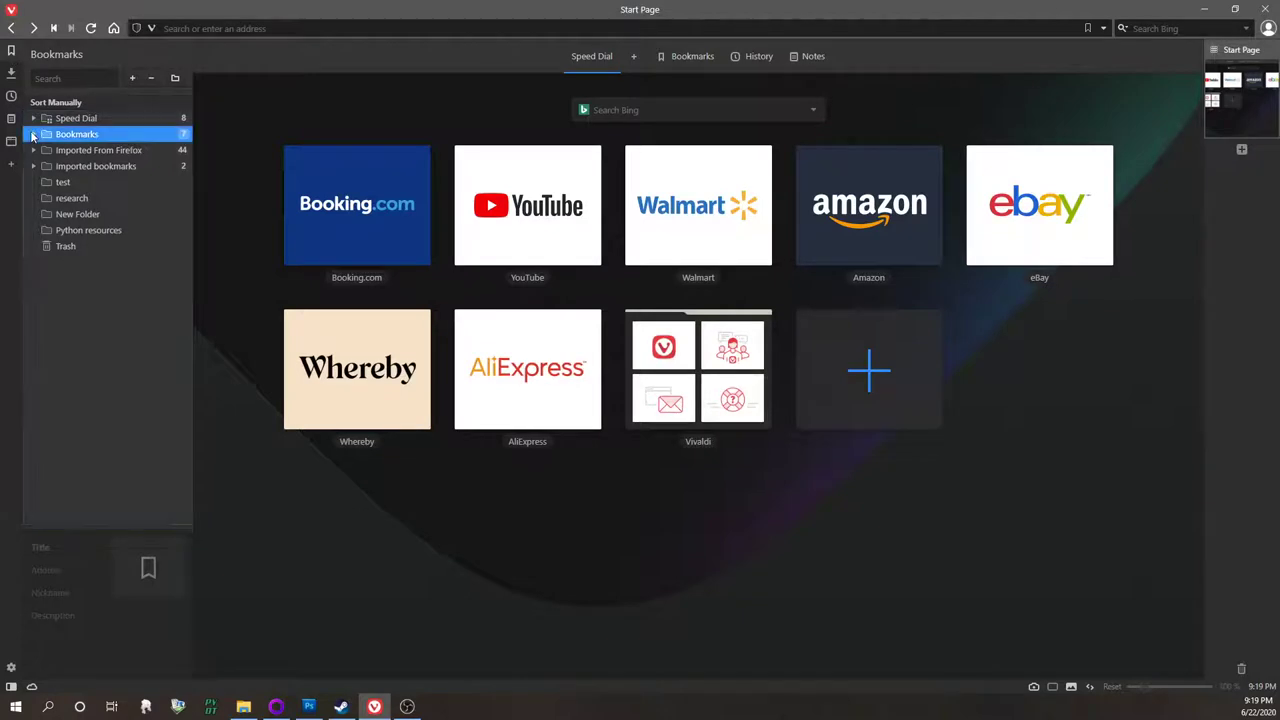
left_click(33, 135)
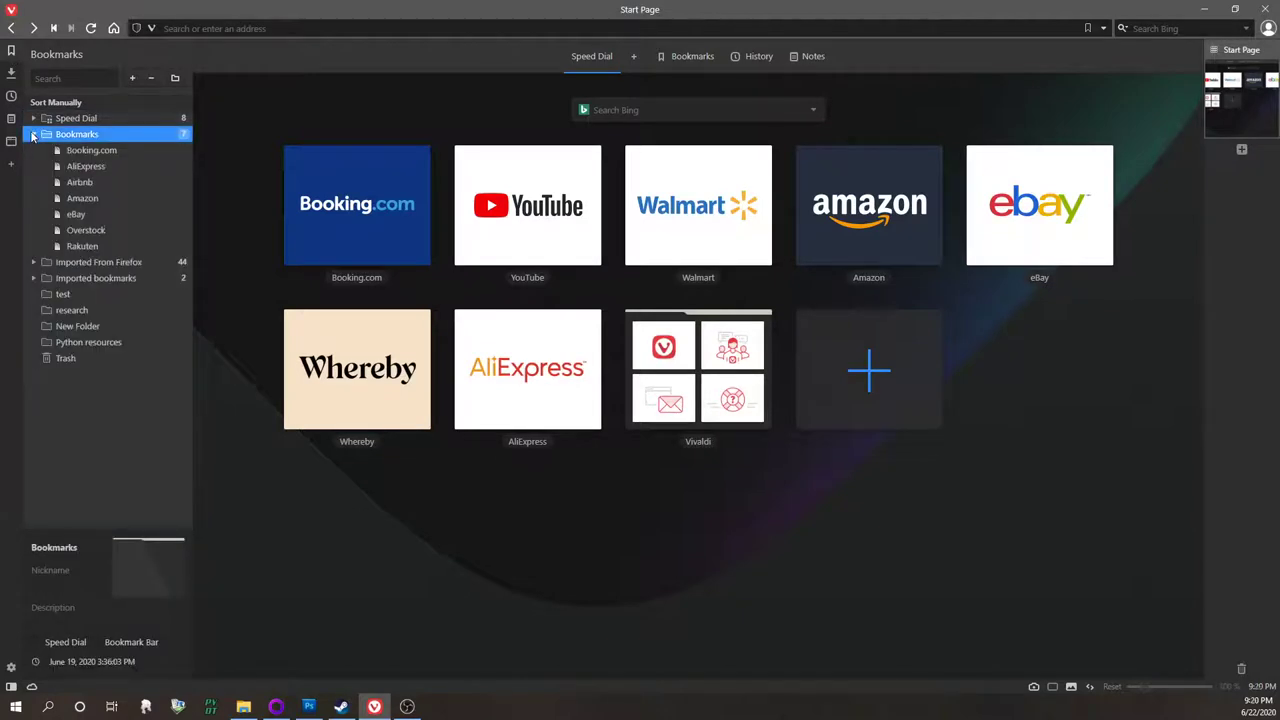
left_click(33, 134)
left_click(33, 150)
left_click(33, 150)
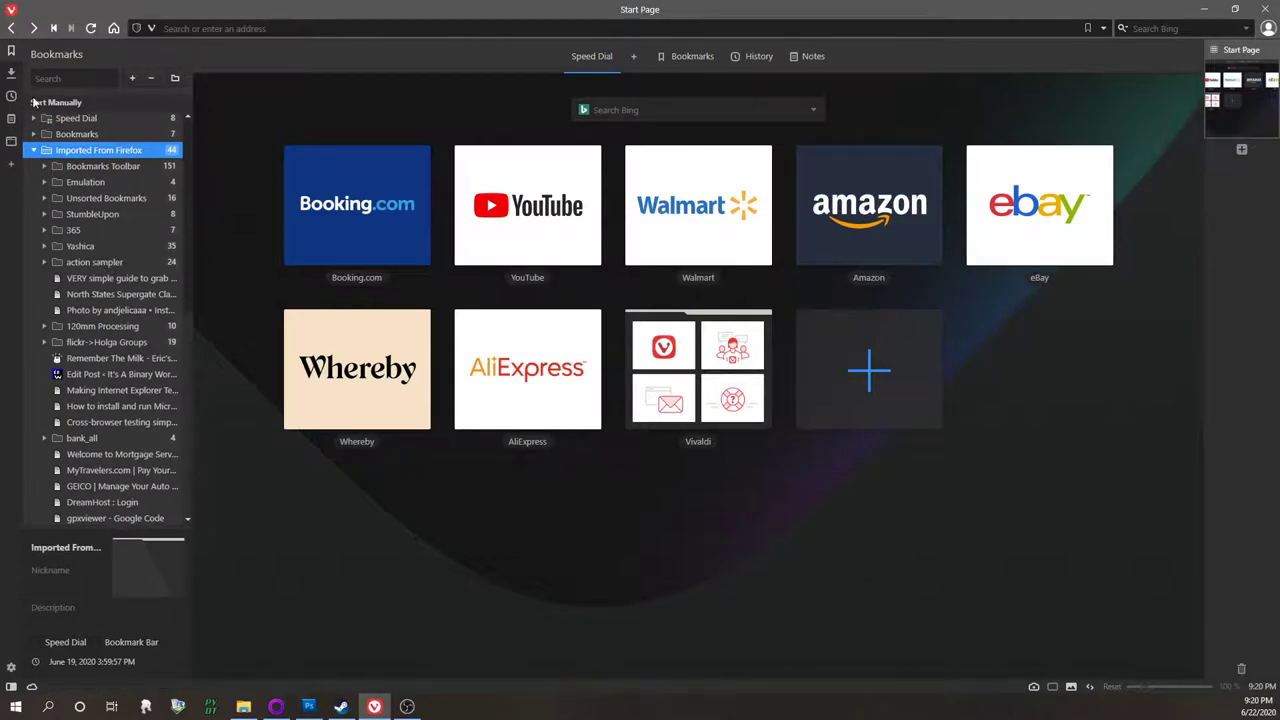
left_click(11, 52)
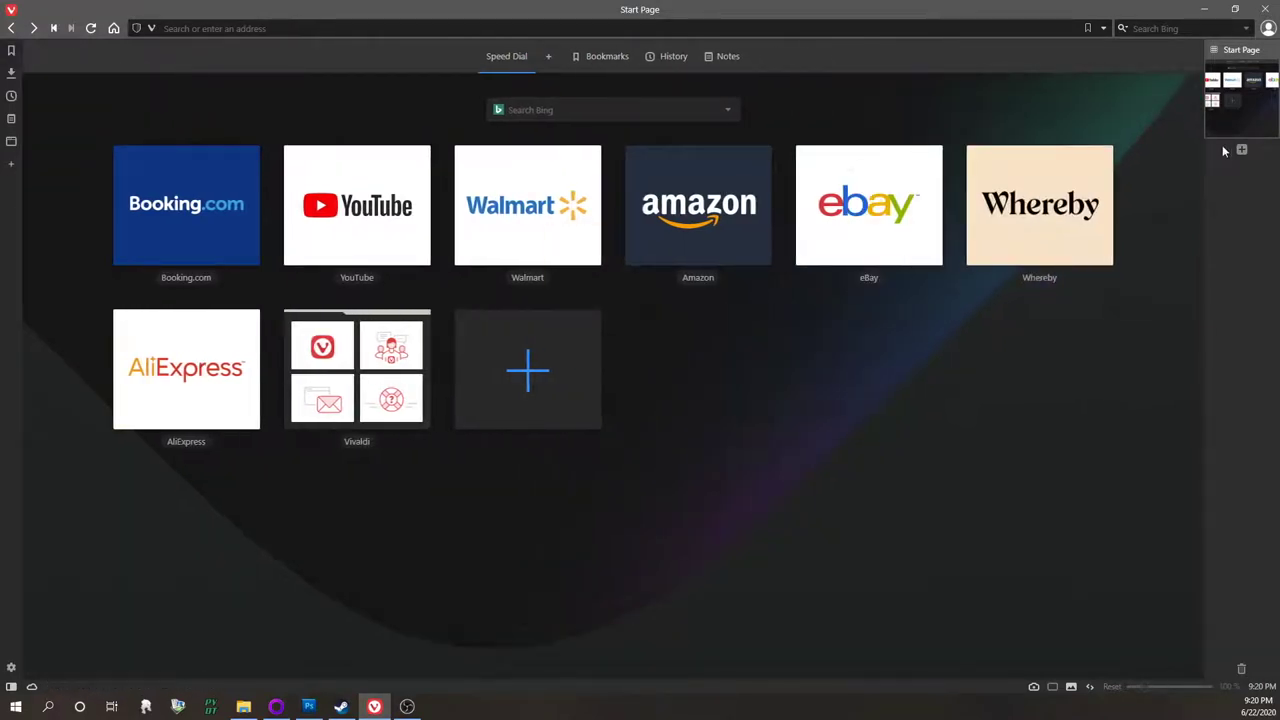
Check the options offered for the current user profile and dismiss them
left_click(1268, 28)
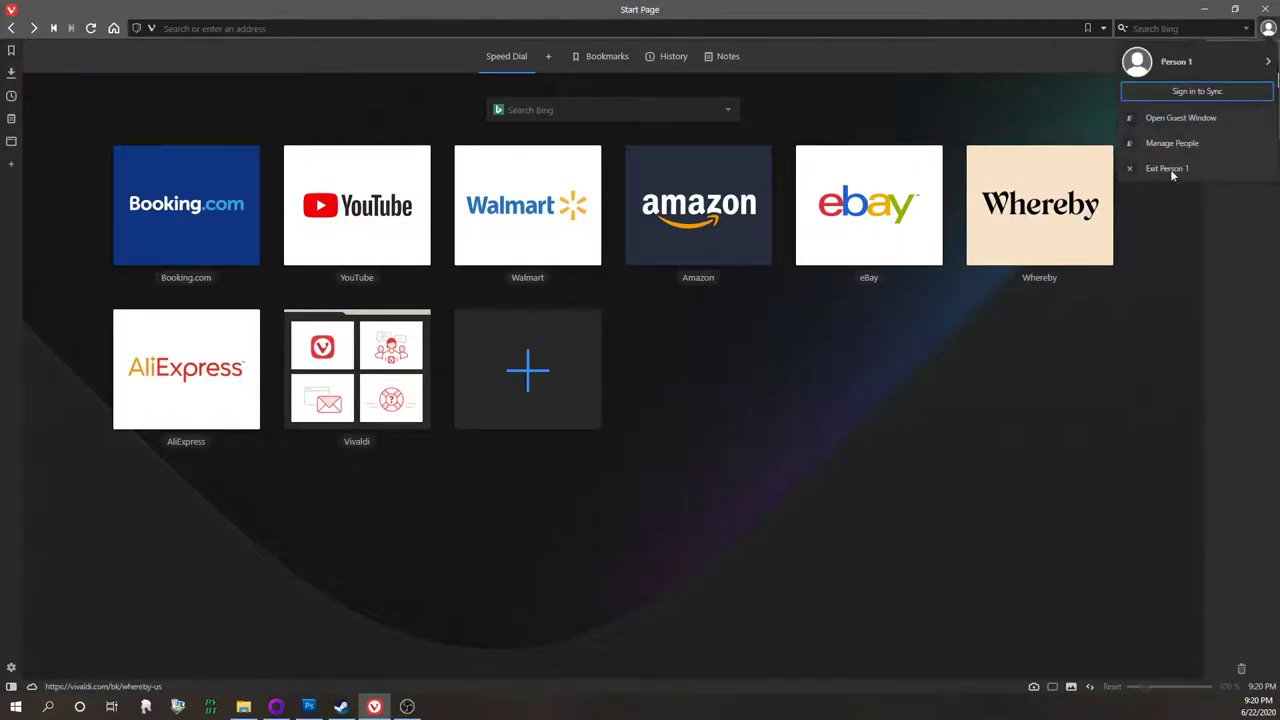
left_click(1132, 320)
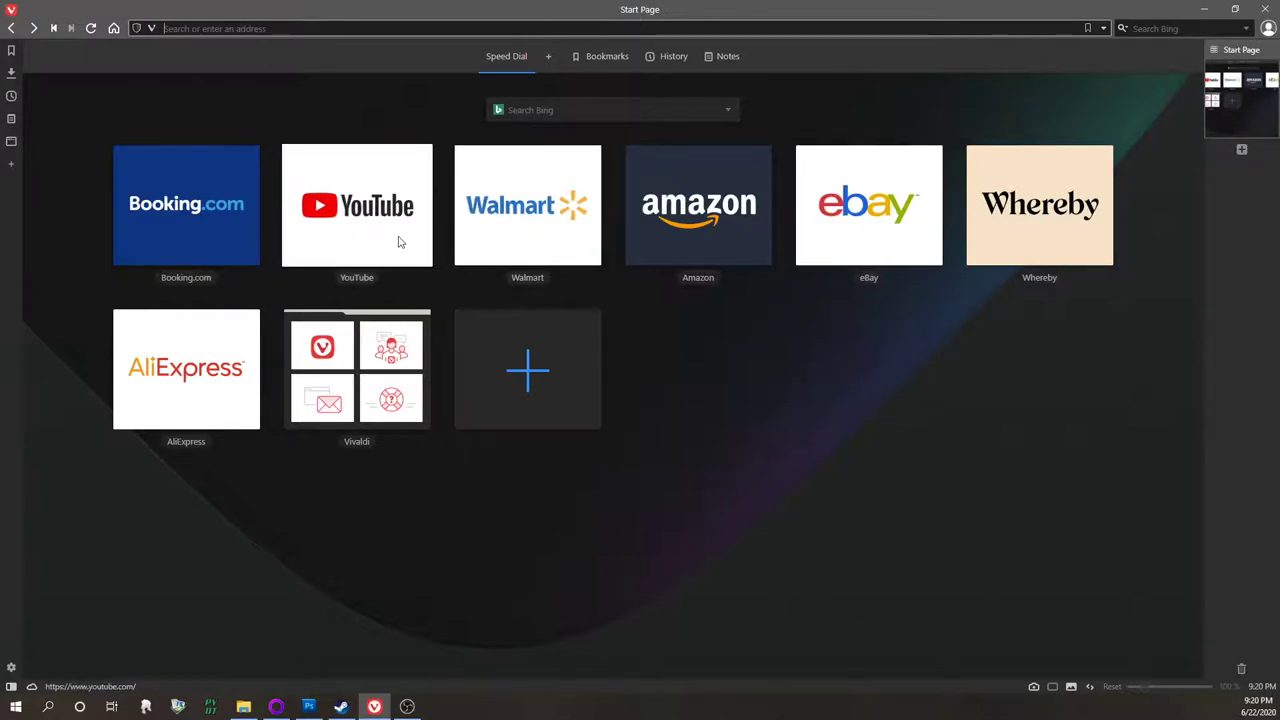
View the Downloads, History, Notes and Window side panels and the Add Web Panel options, then close the side panel
left_click(12, 74)
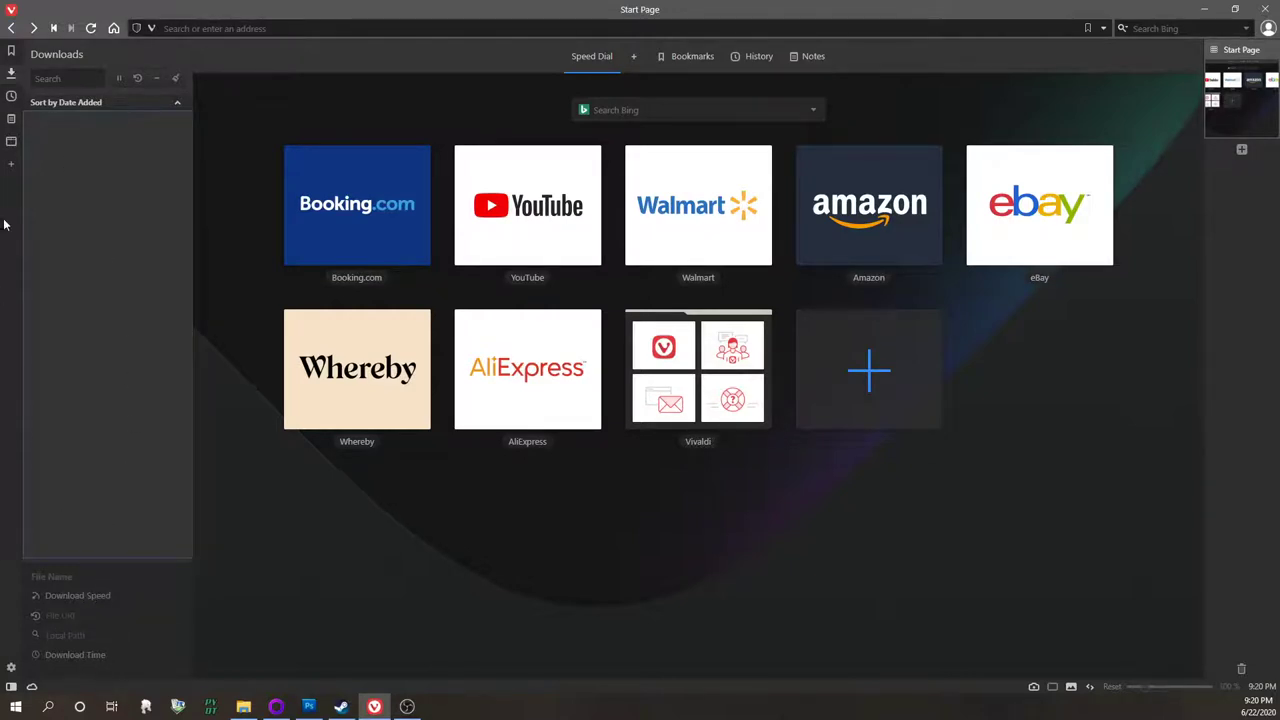
left_click(12, 97)
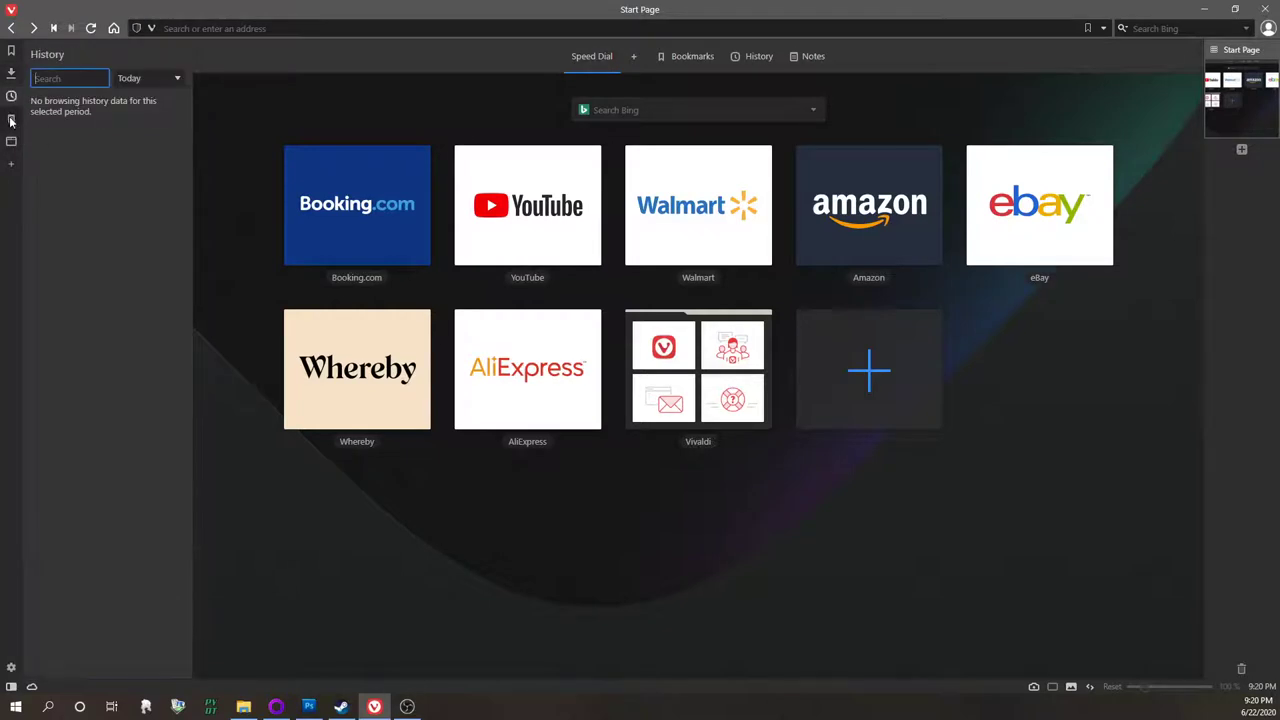
left_click(11, 119)
left_click(11, 142)
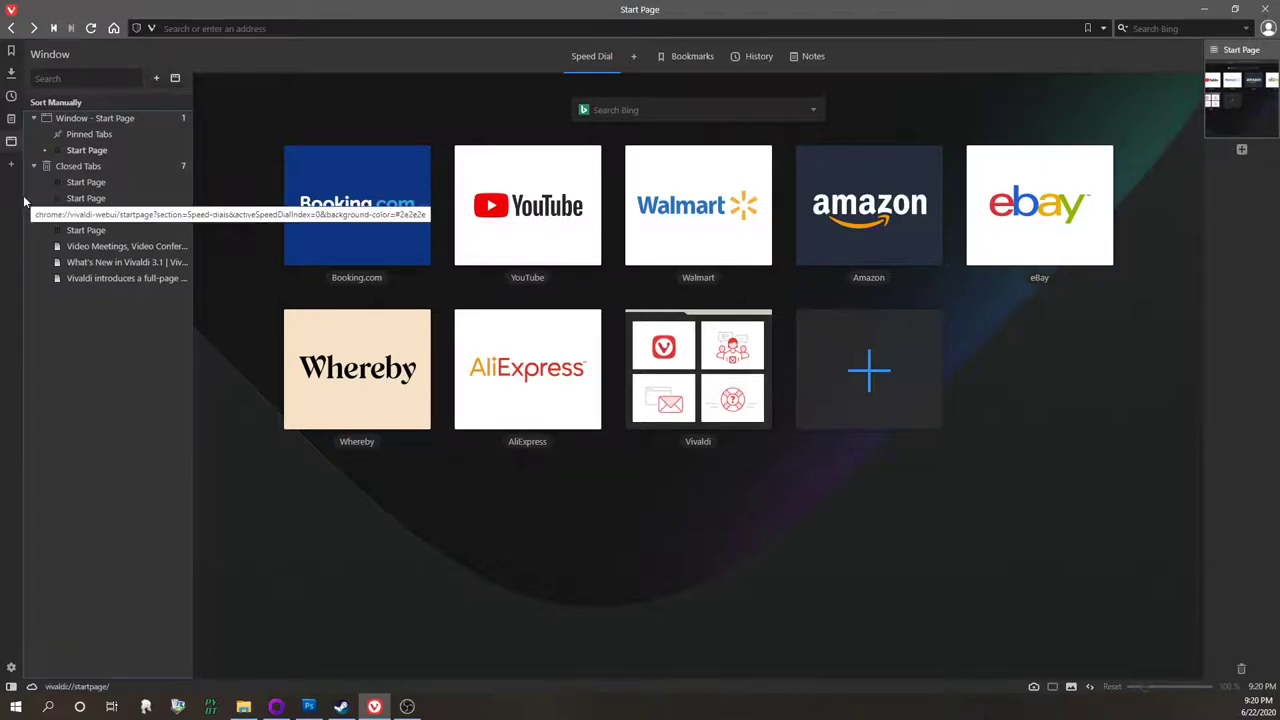
left_click(11, 163)
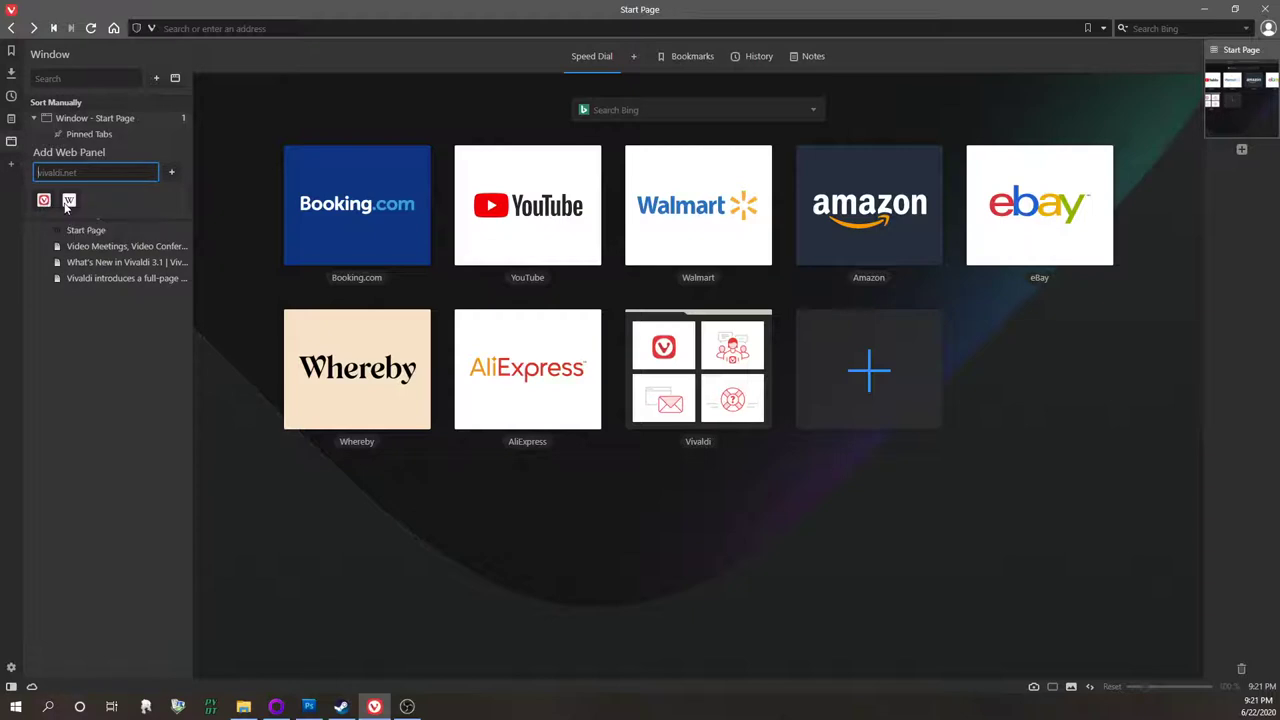
left_click(11, 163)
left_click(11, 141)
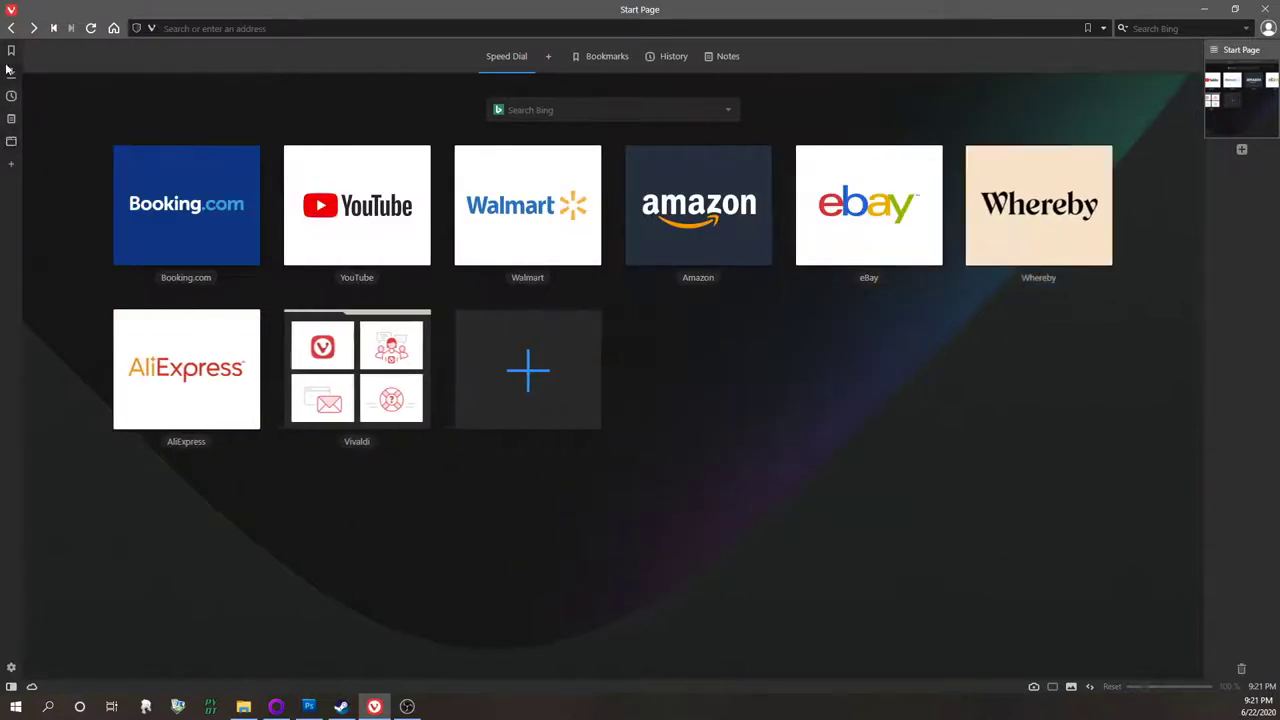
Look through the General, Quick Commands, Address Bar and Themes categories in the browser settings, then close them
left_click(12, 668)
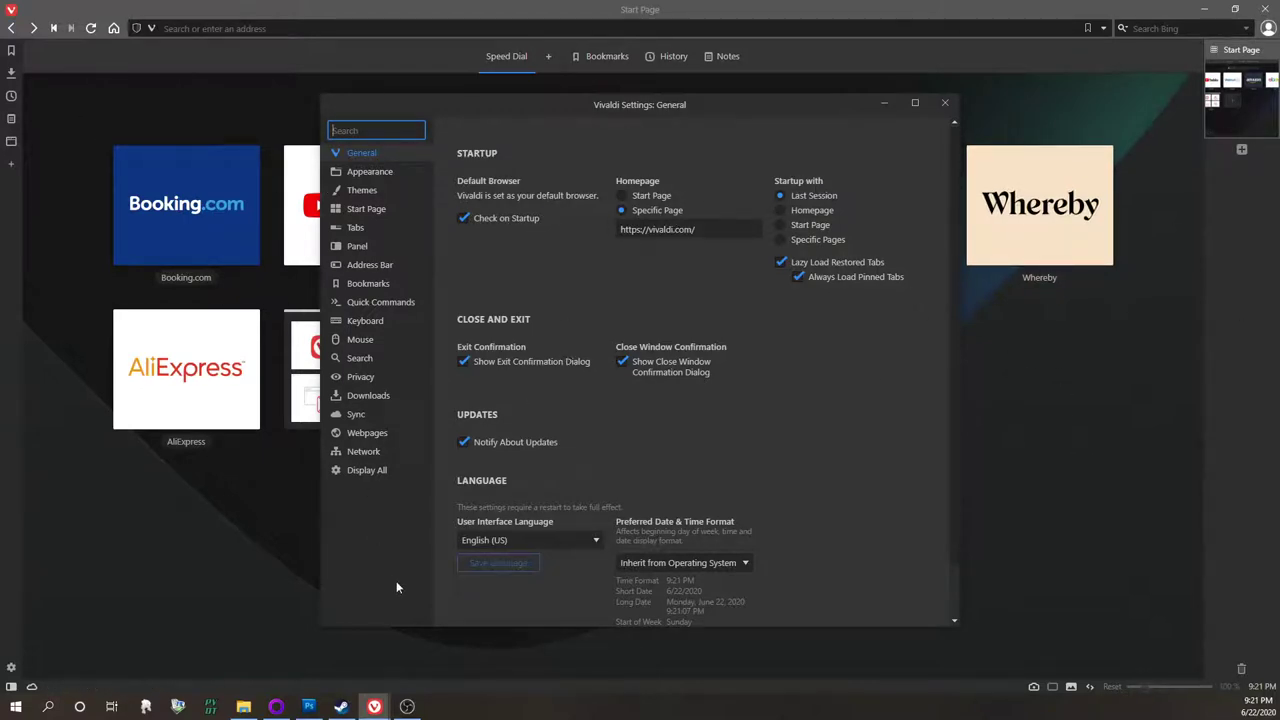
left_click(354, 305)
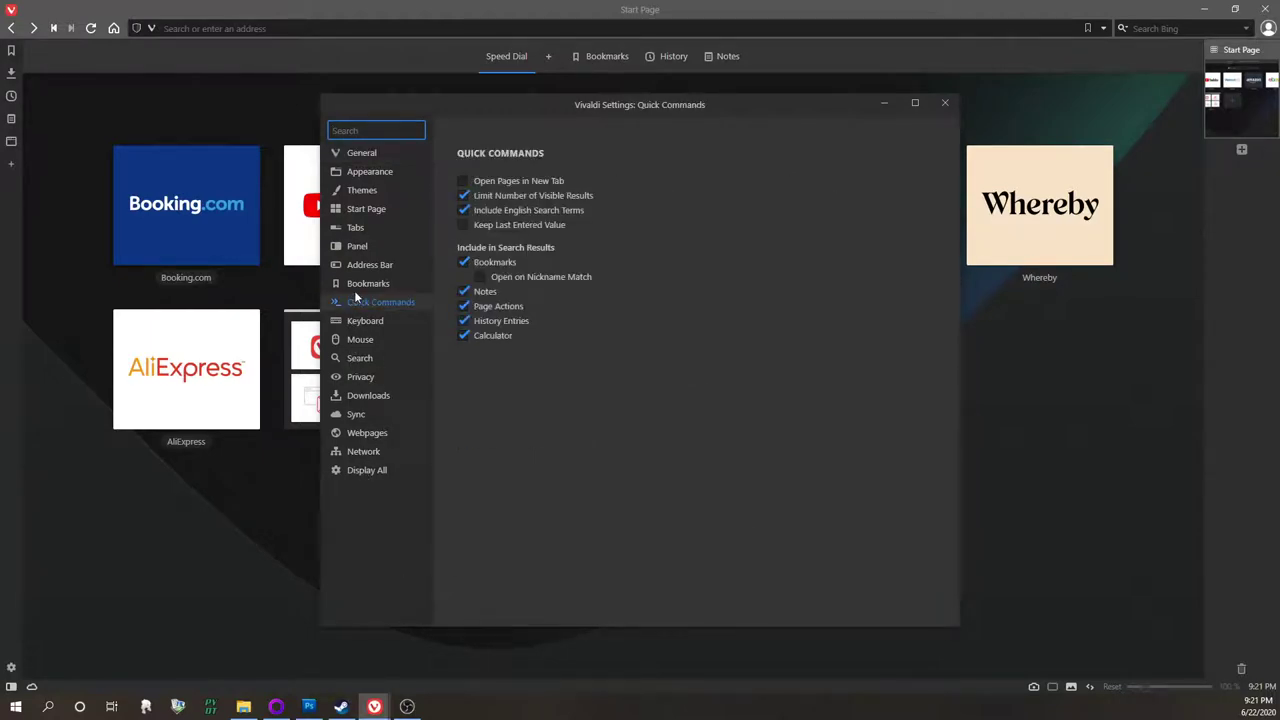
left_click(360, 267)
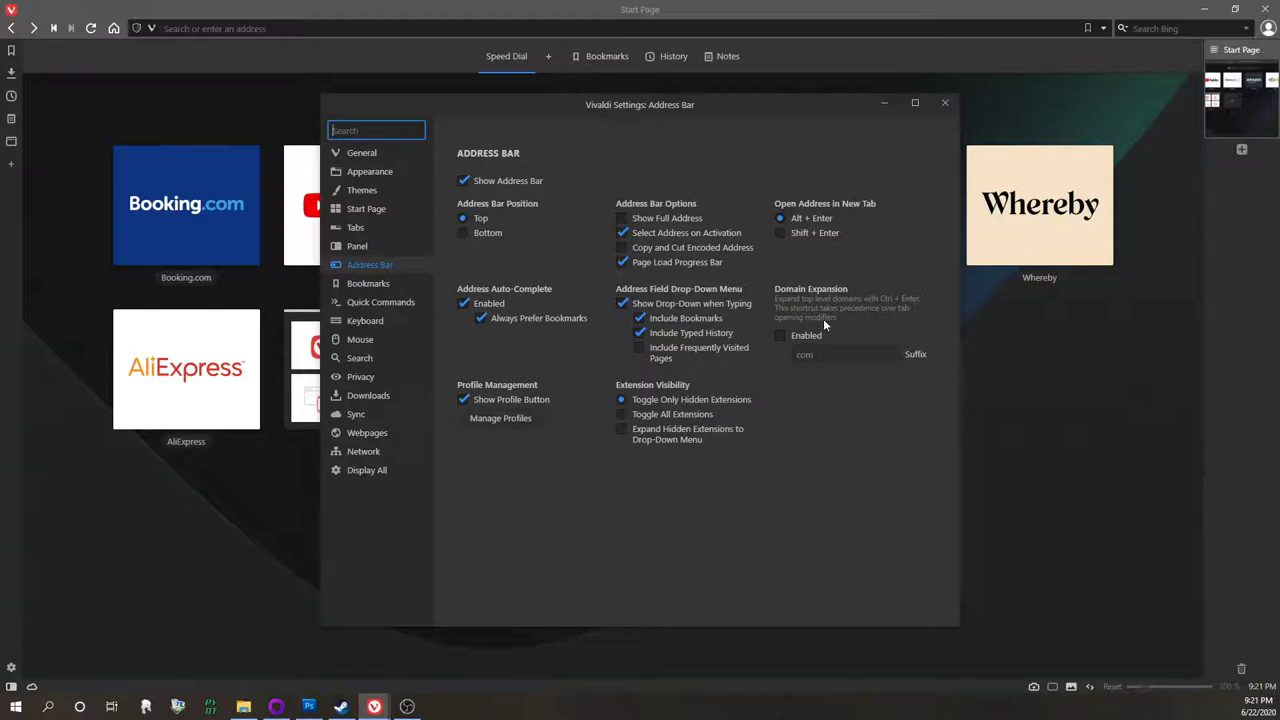
left_click(362, 189)
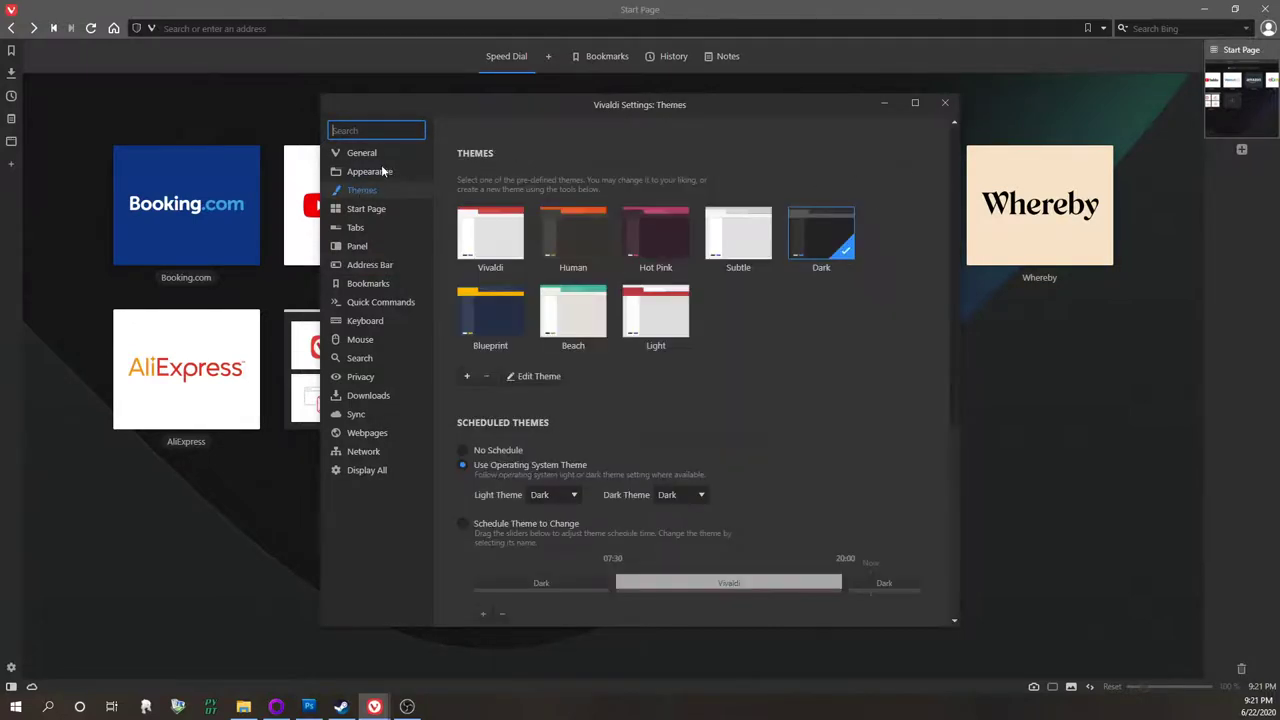
left_click(944, 102)
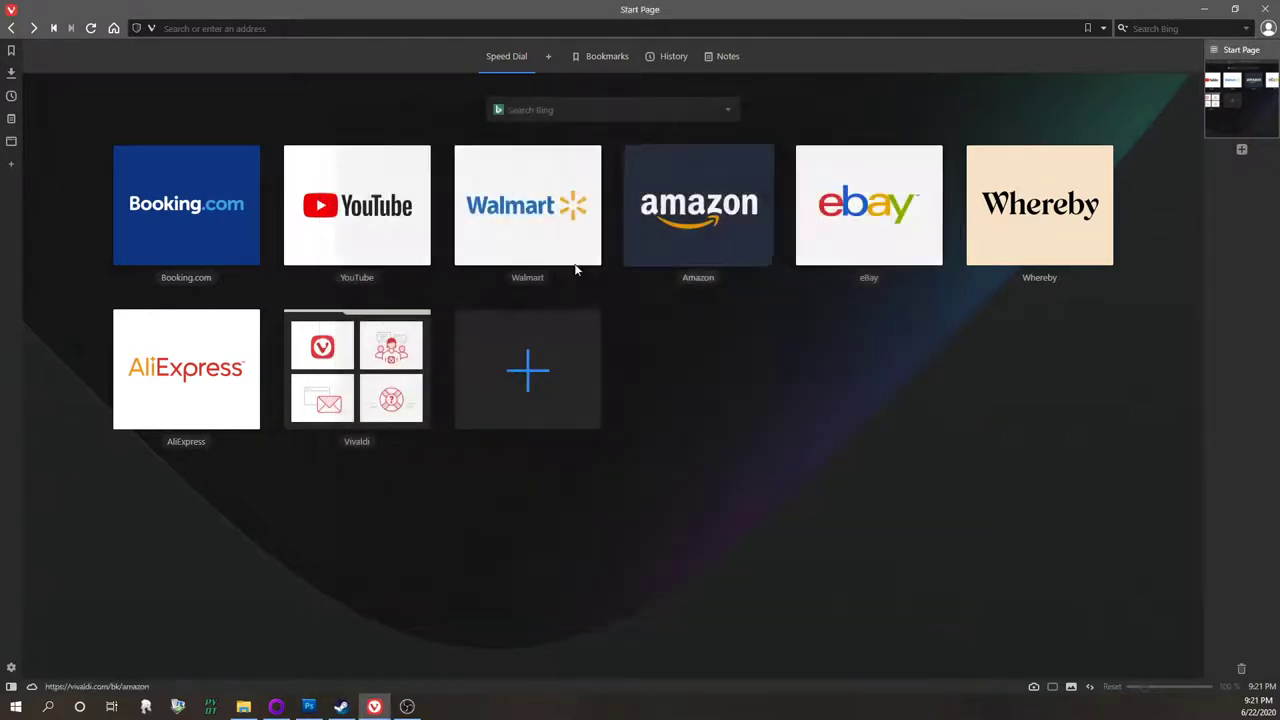
Toggle the side panel bar off and on several times, ending with it shown
left_click(11, 687)
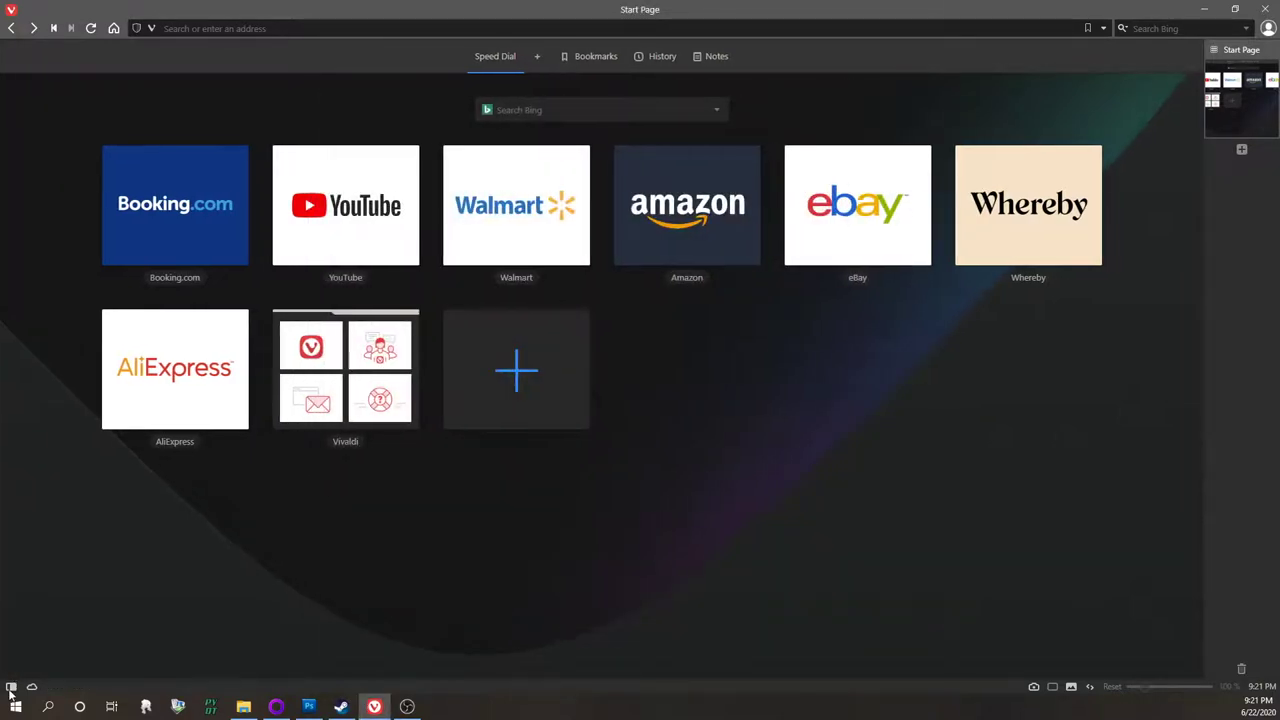
left_click(11, 688)
left_click(11, 688)
left_click(11, 688)
left_click(11, 688)
left_click(11, 688)
left_click(11, 688)
left_click(11, 688)
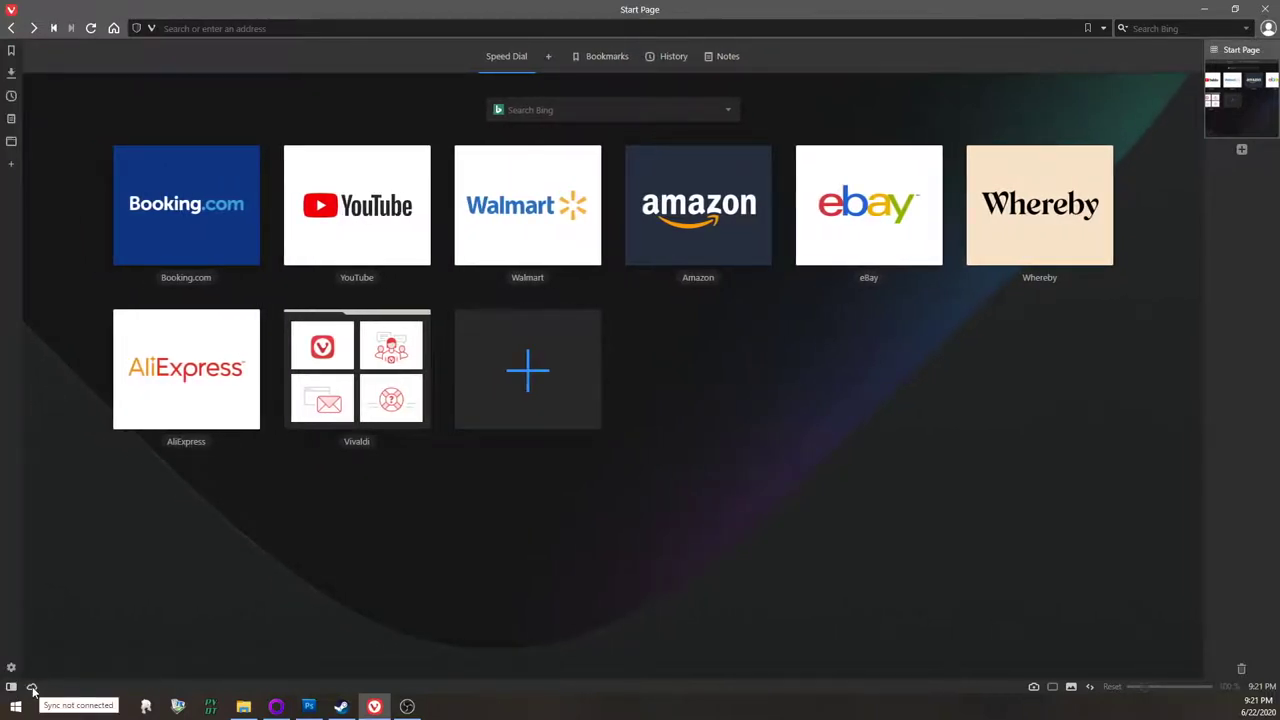
Check the page capture options for area and file format, and dismiss them without capturing
left_click(1034, 688)
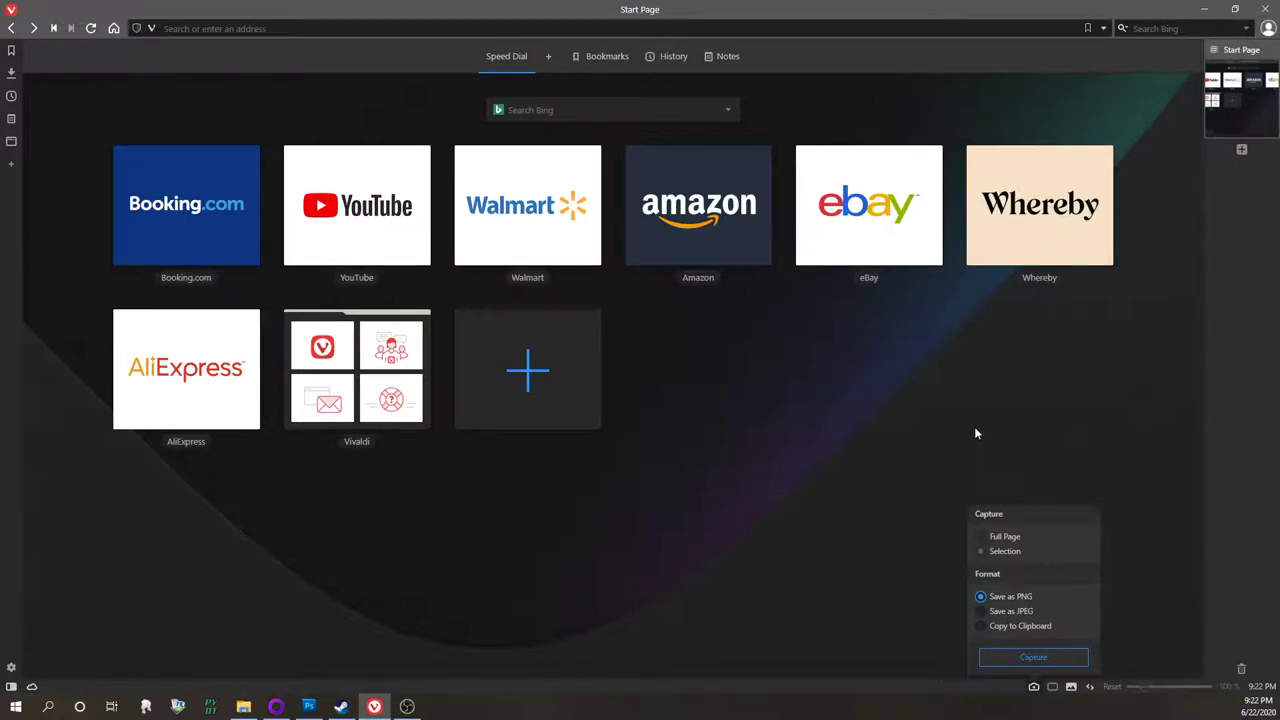
left_click(796, 311)
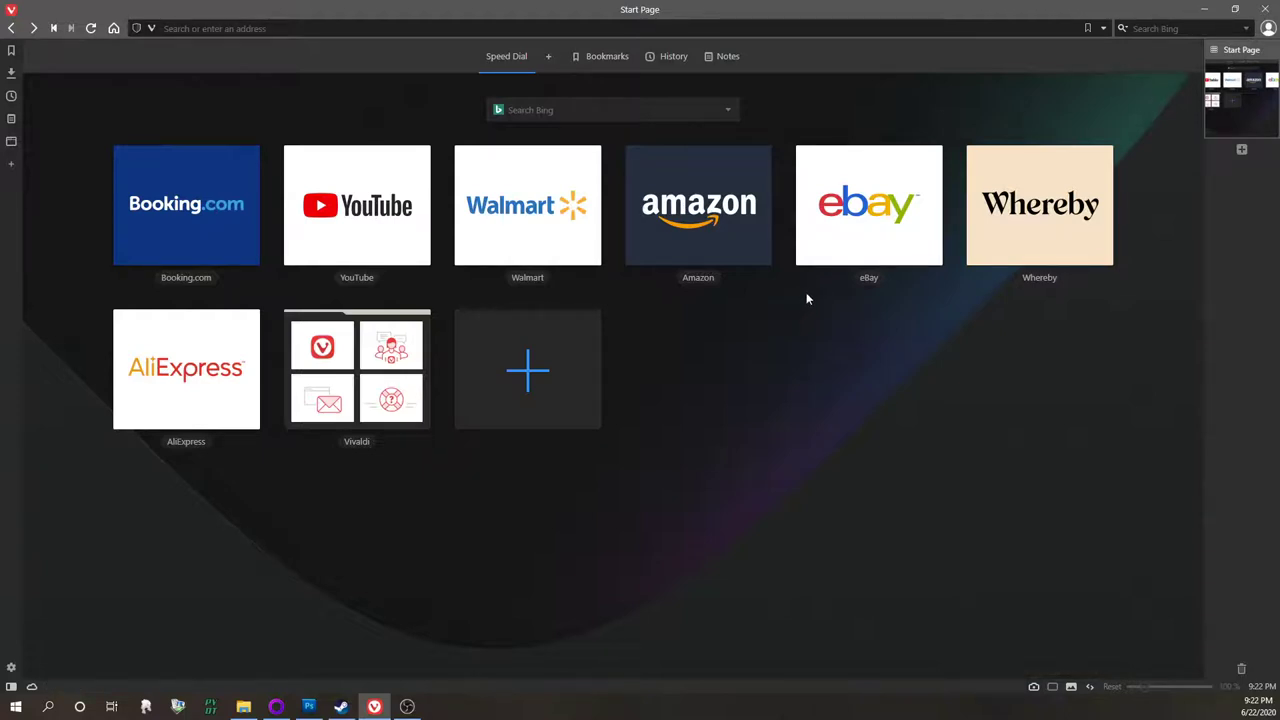
left_click(1034, 687)
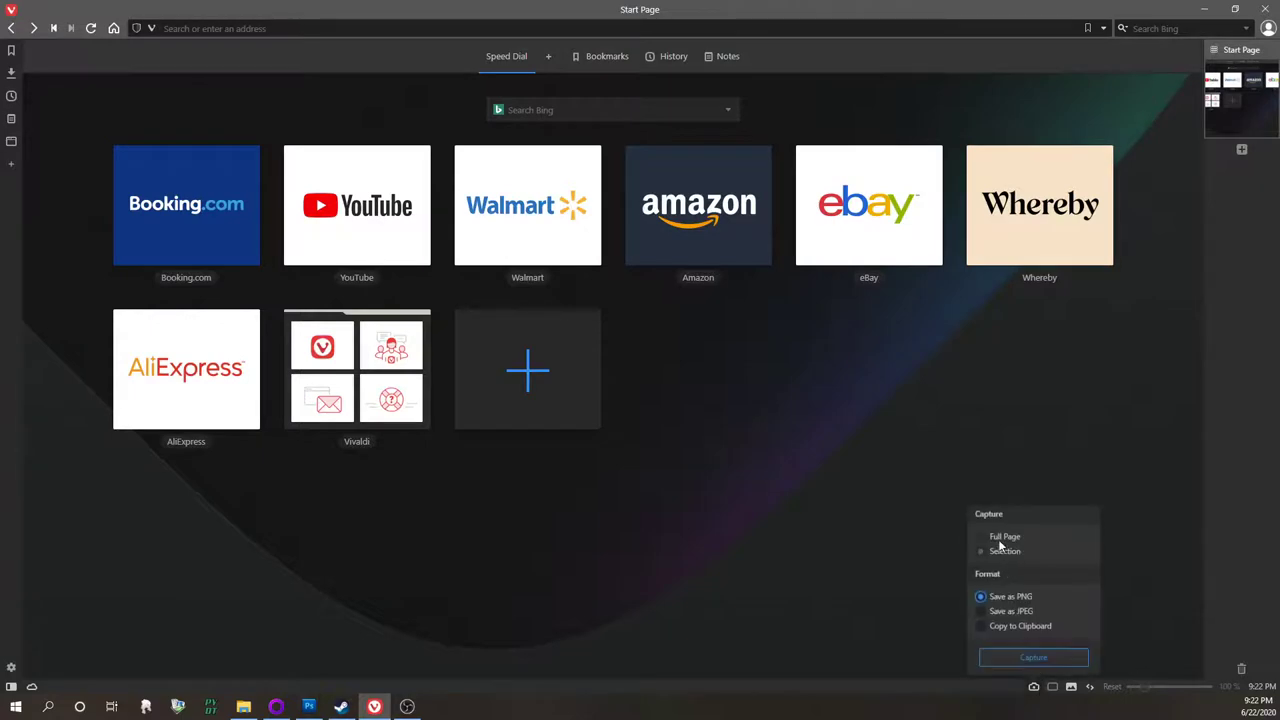
left_click(1207, 581)
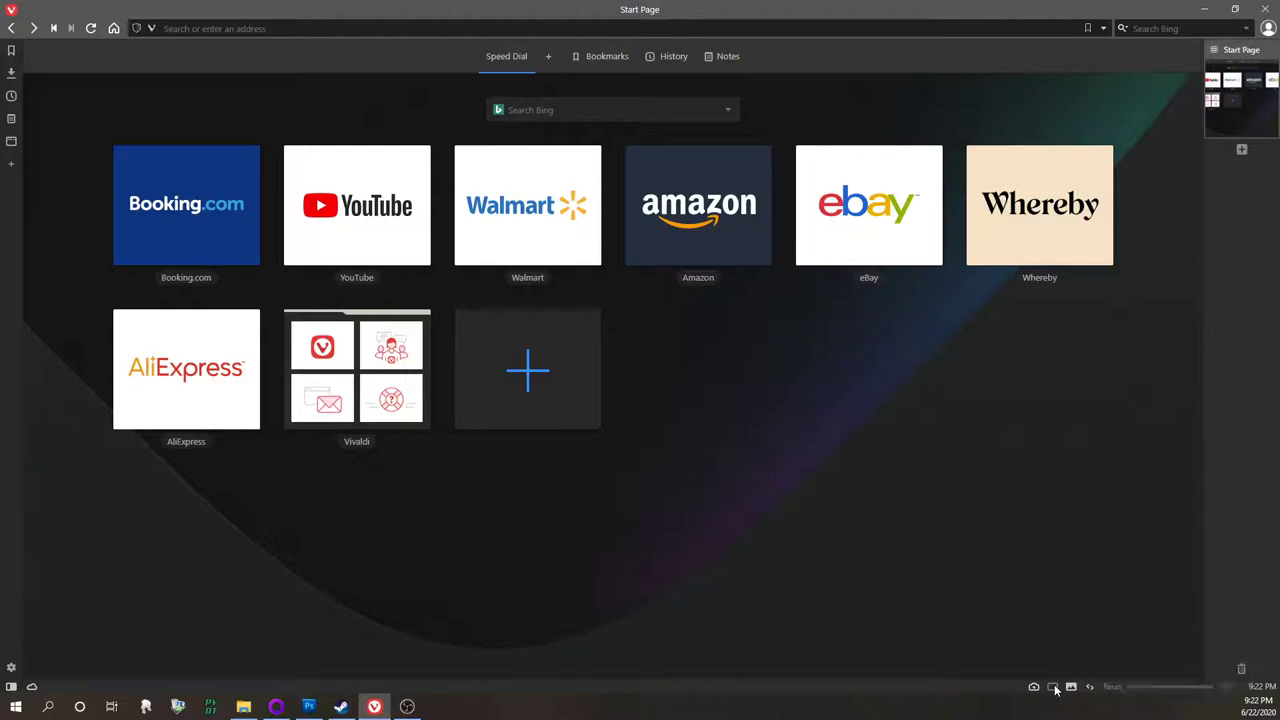
Open a second Start Page tab, select both tabs and tile them side by side
left_click(1241, 151)
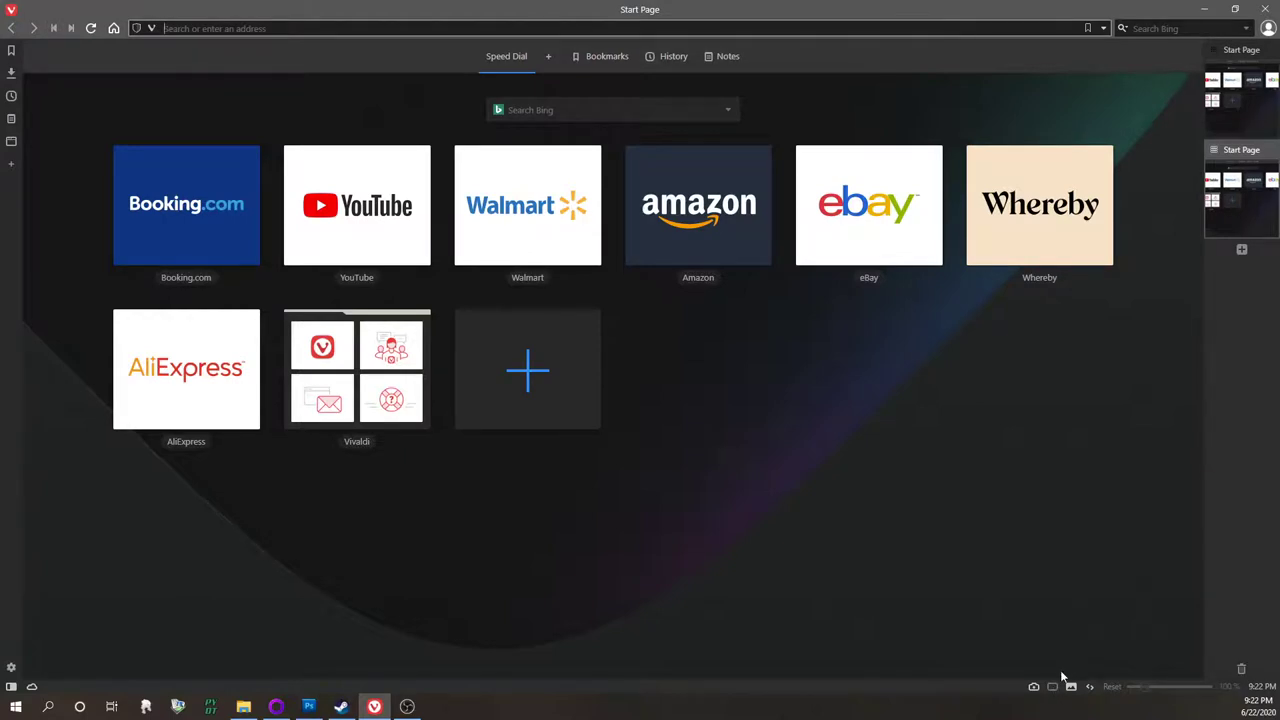
left_click(1238, 113, "ctrl")
mouse_move(1052, 688)
left_click(1048, 650)
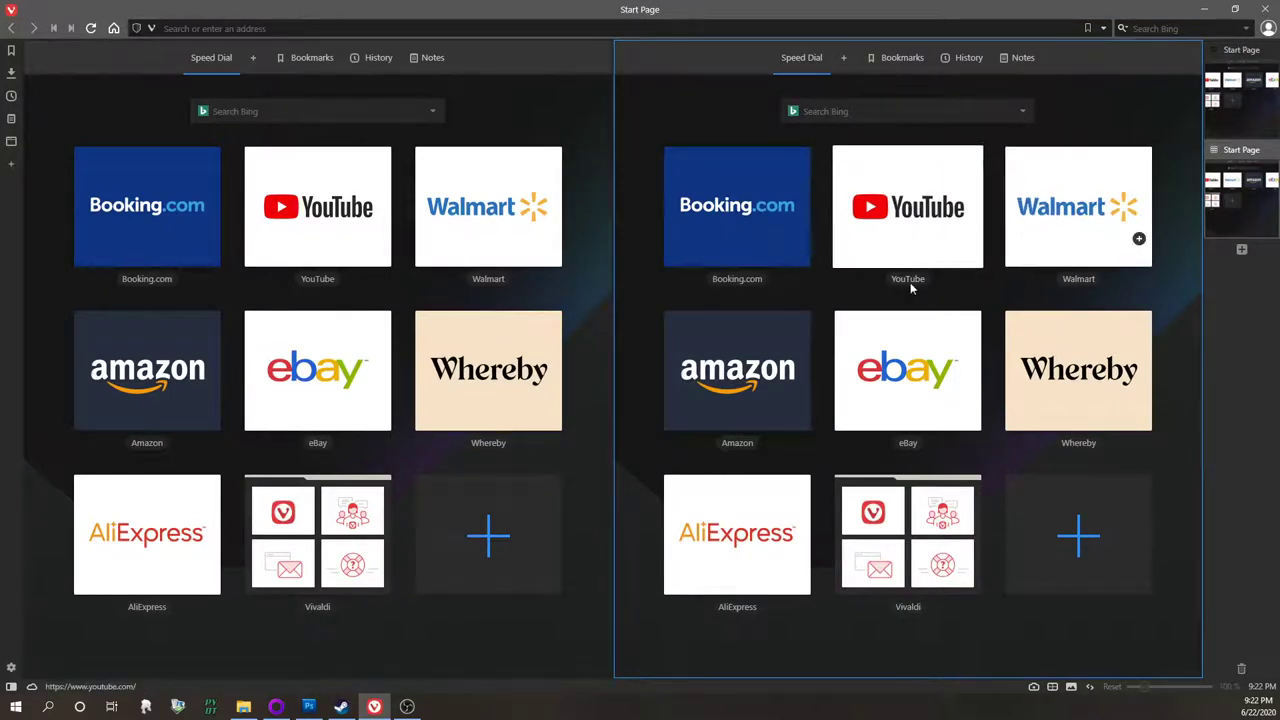
Open a third Start Page tab and switch back to the tiled pair, activating each of its two tabs
left_click(596, 250)
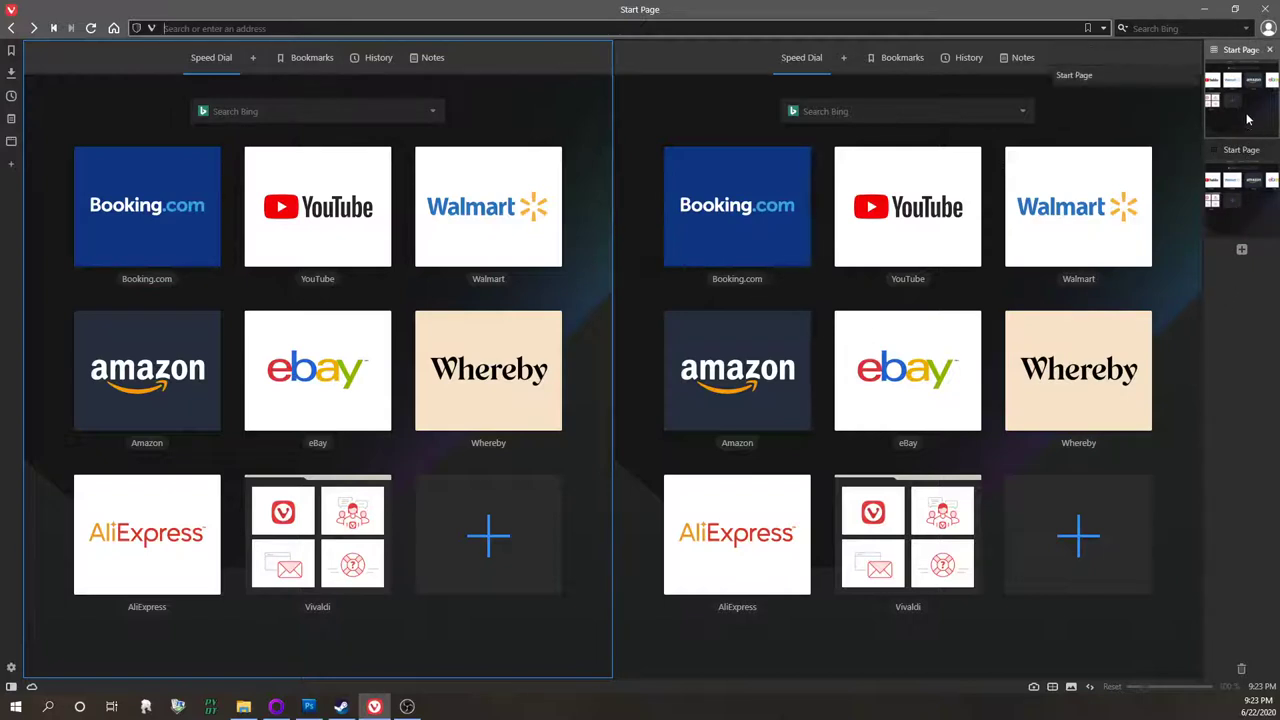
left_click(1241, 249)
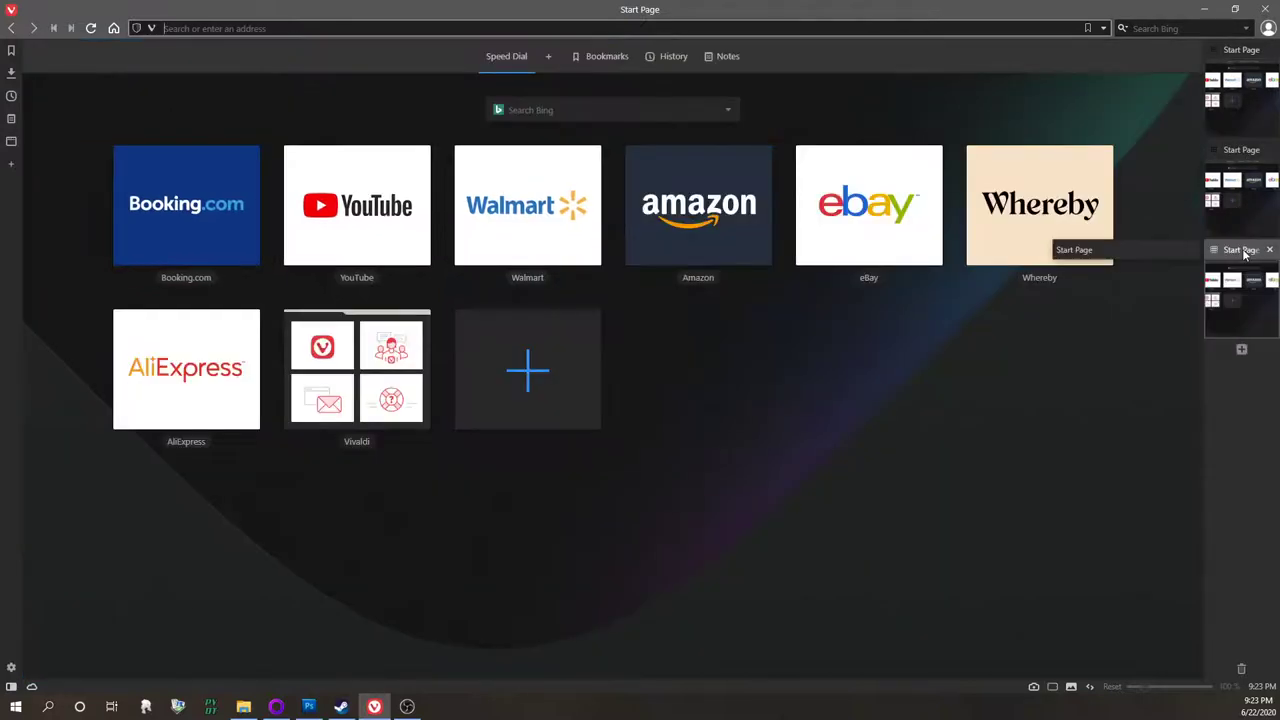
left_click(1252, 205)
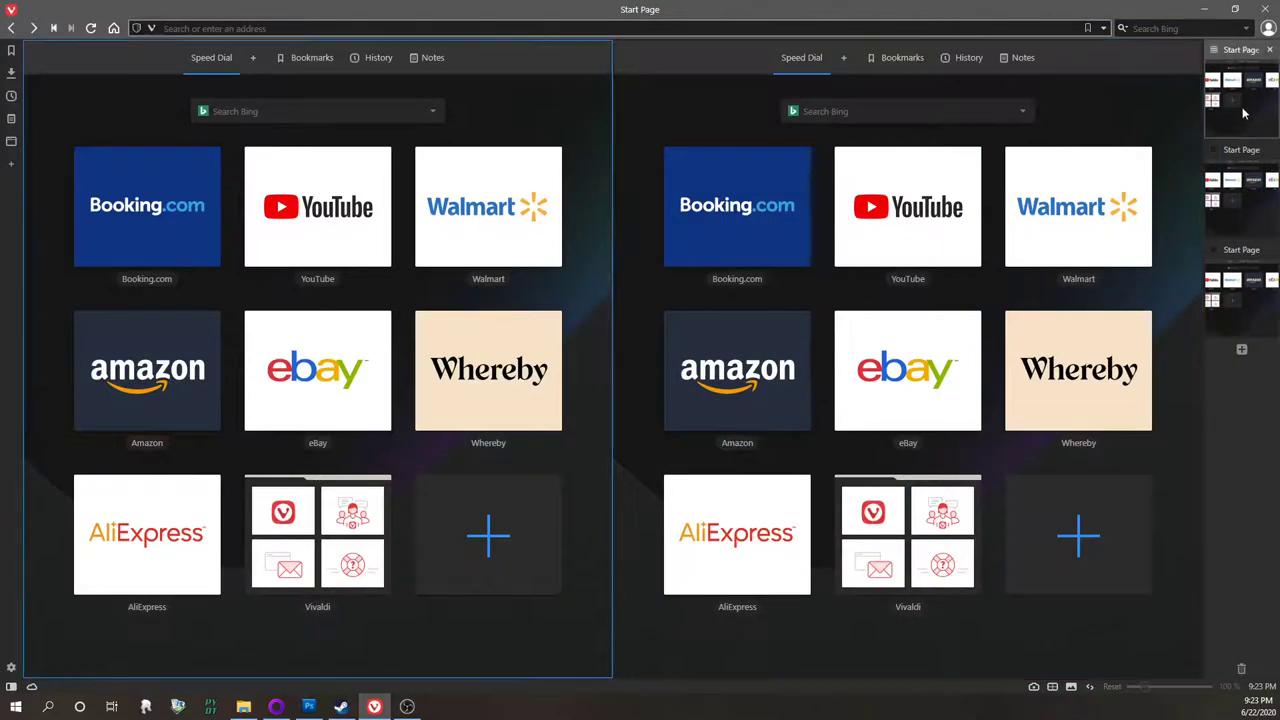
left_click(1232, 195)
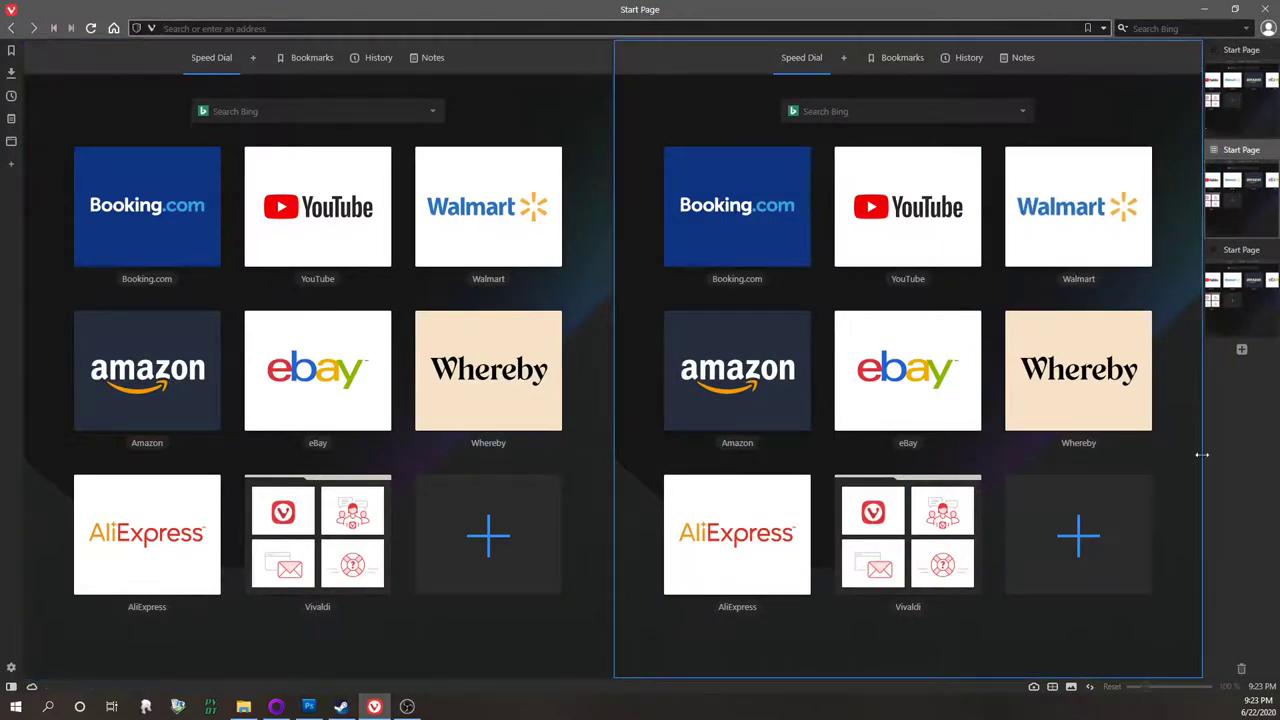
Change the tiled pair's layout to vertical tiling and untile the tabs
mouse_move(1052, 688)
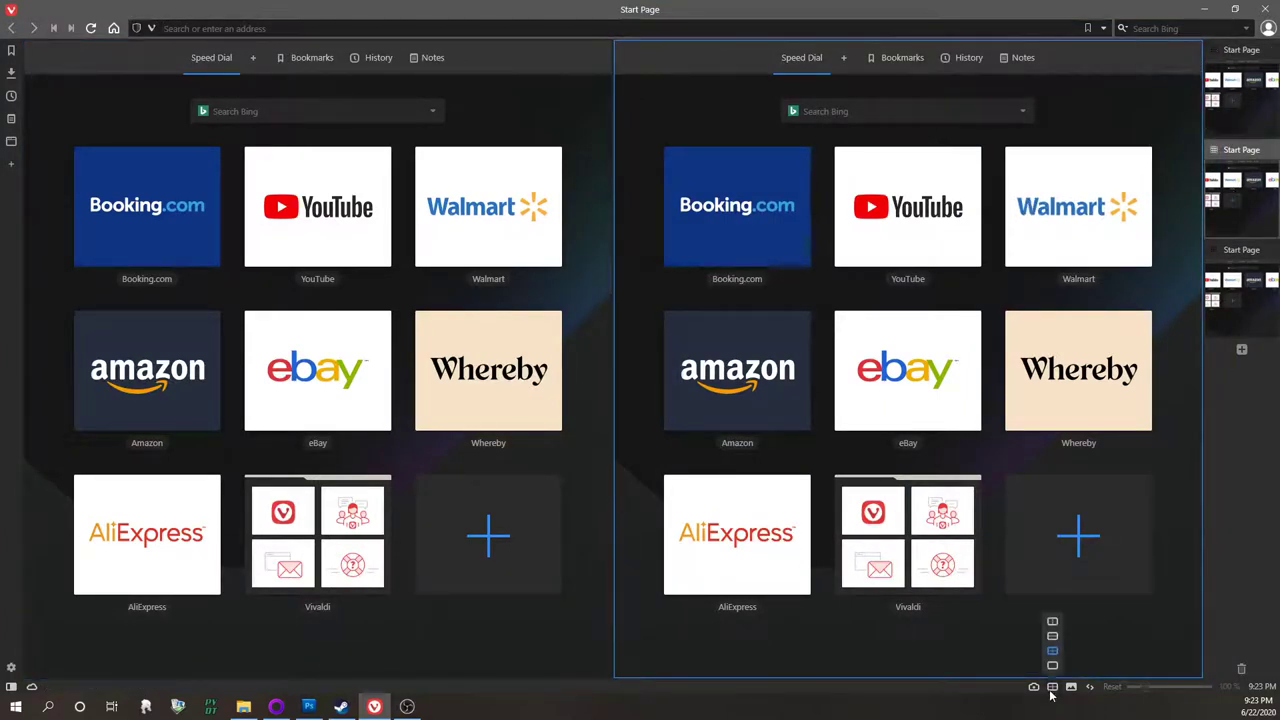
left_click(1052, 623)
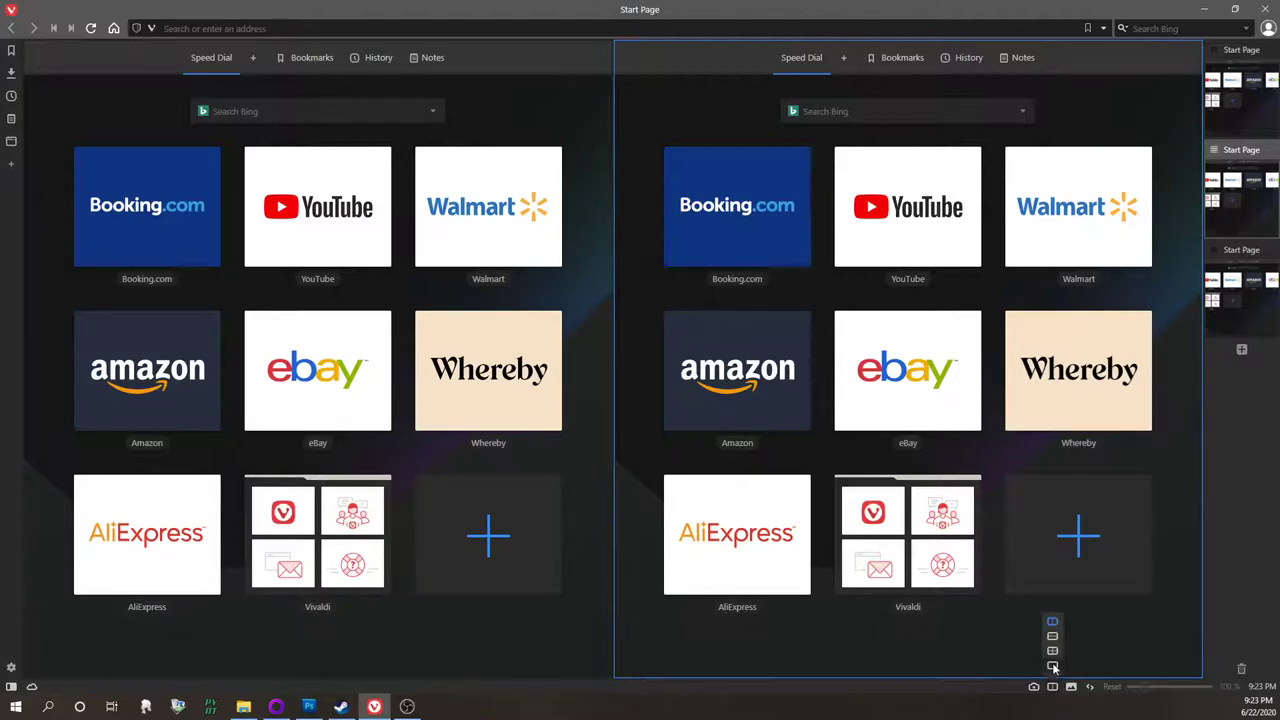
left_click(1052, 665)
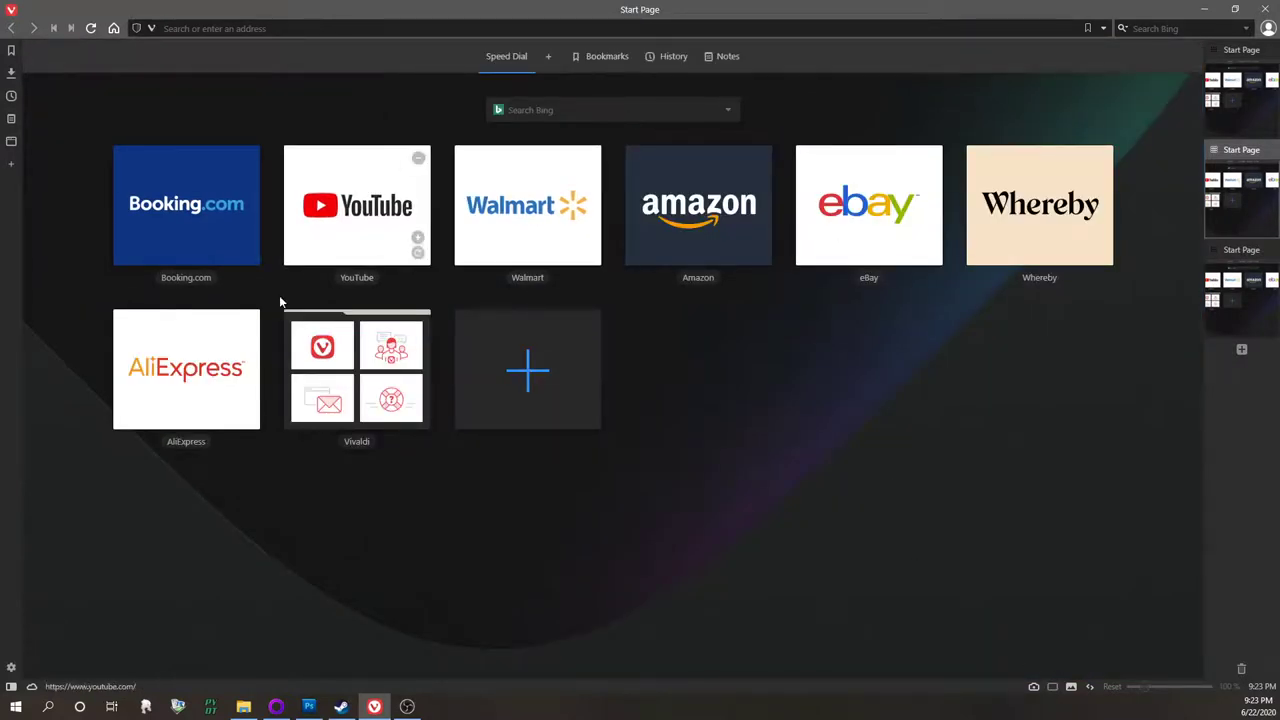
Open the Vivaldi Features page from the Vivaldi folder in Speed Dial
left_click(339, 376)
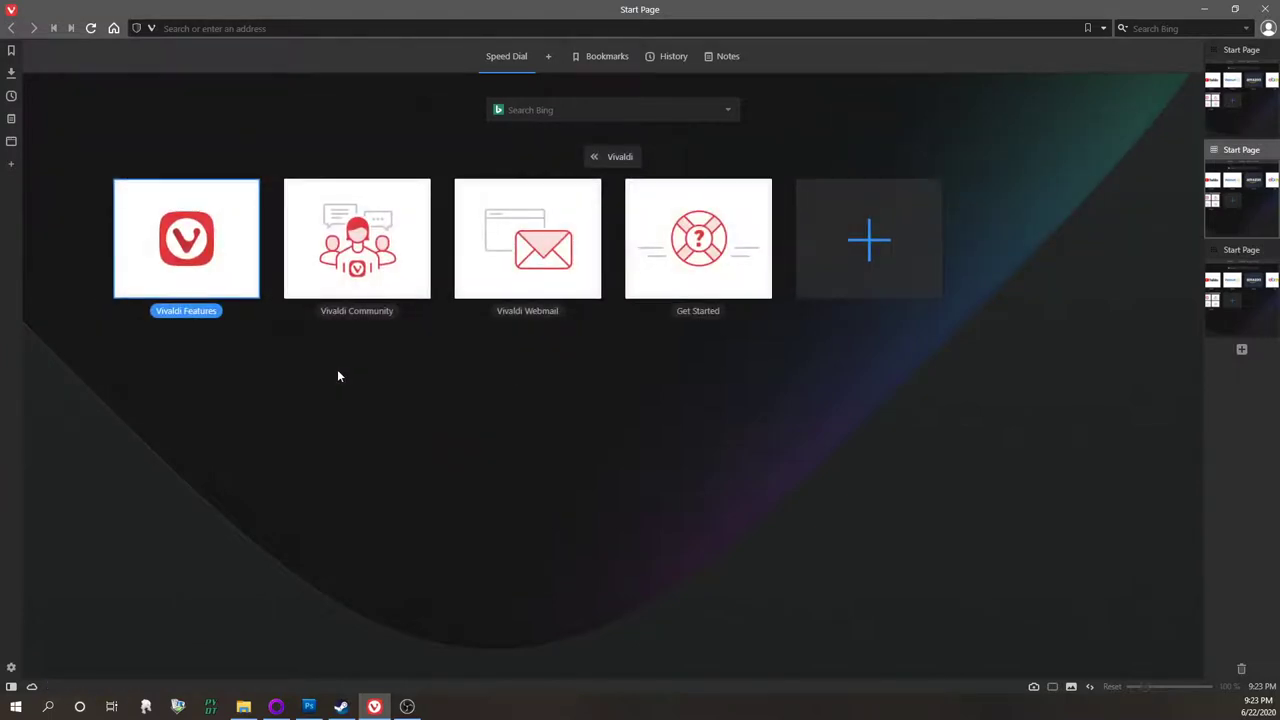
left_click(213, 226)
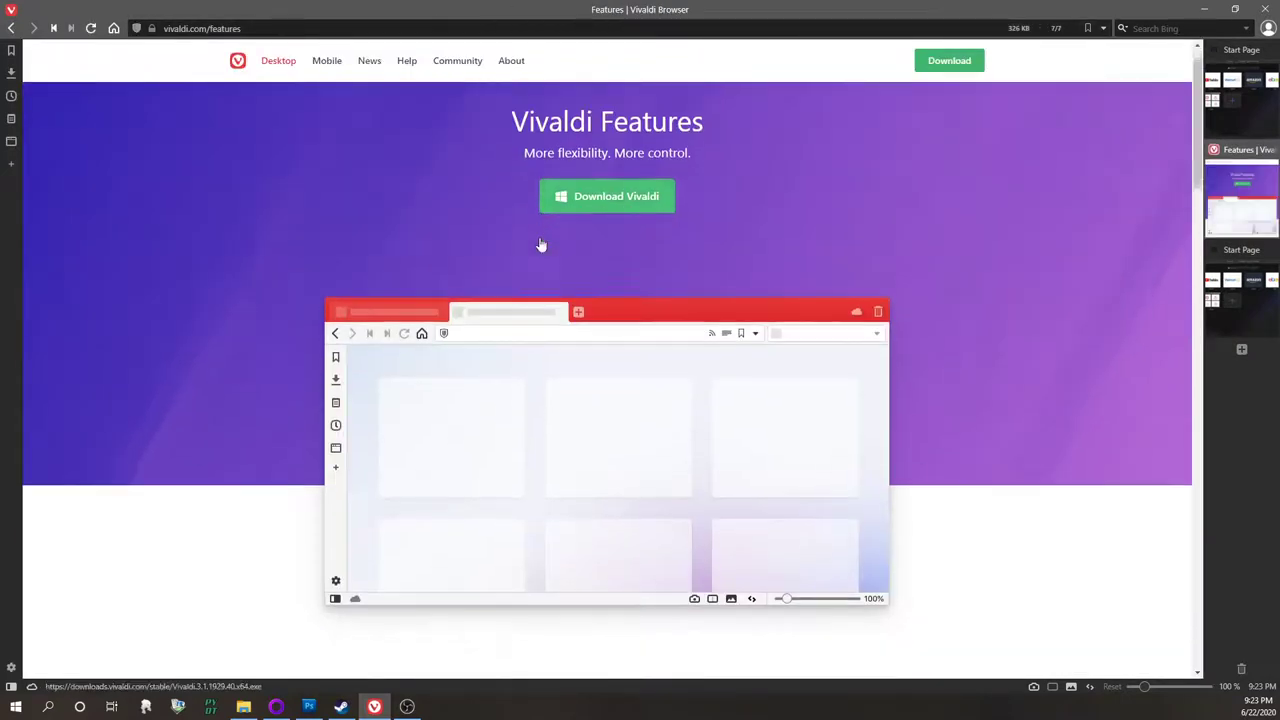
scroll(540, 245, "up", 1)
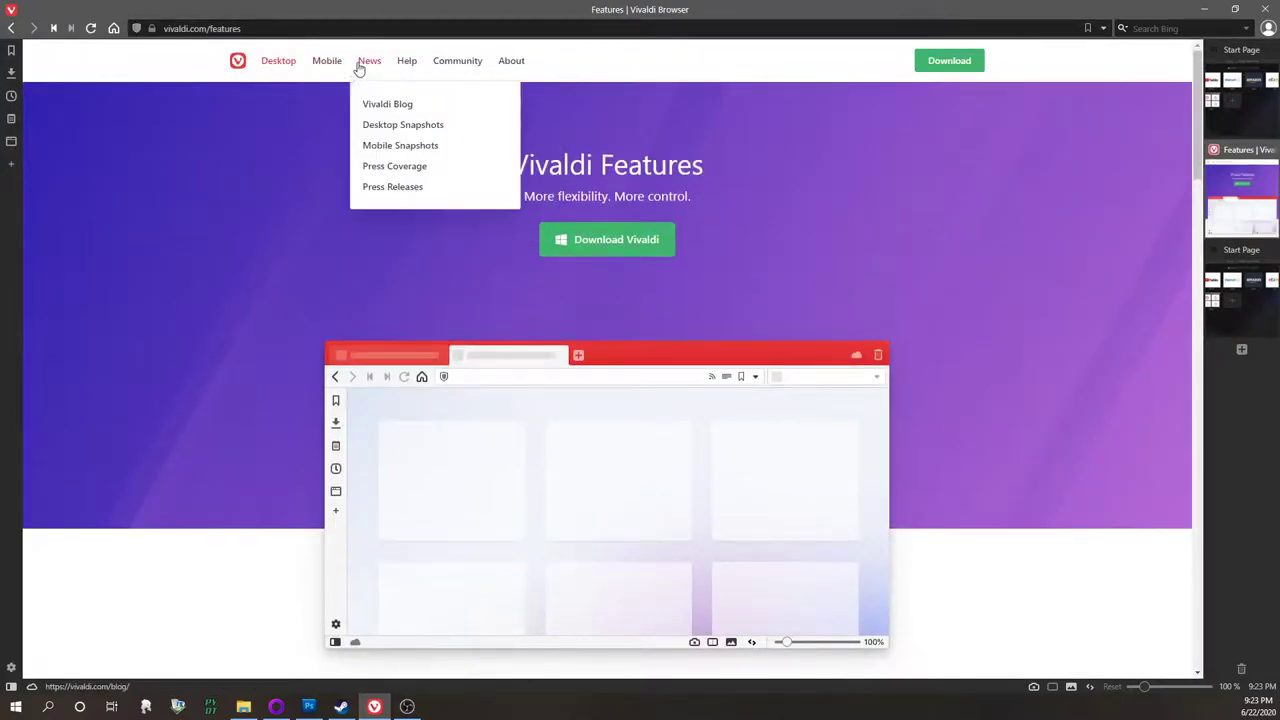
Open the Vivaldi Blog article "Minor update (2) for Vivaldi Desktop Browser 3.1", skim it down to the footer and return to its beginning
left_click(362, 68)
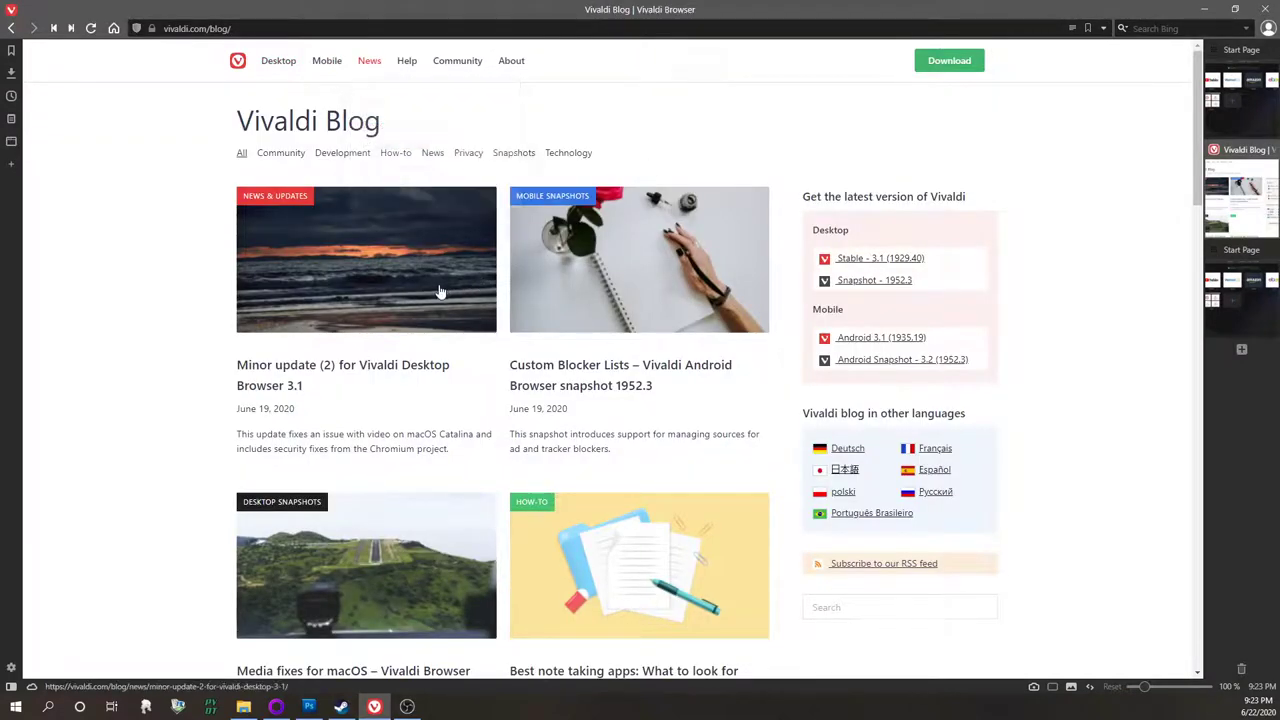
left_click(440, 290)
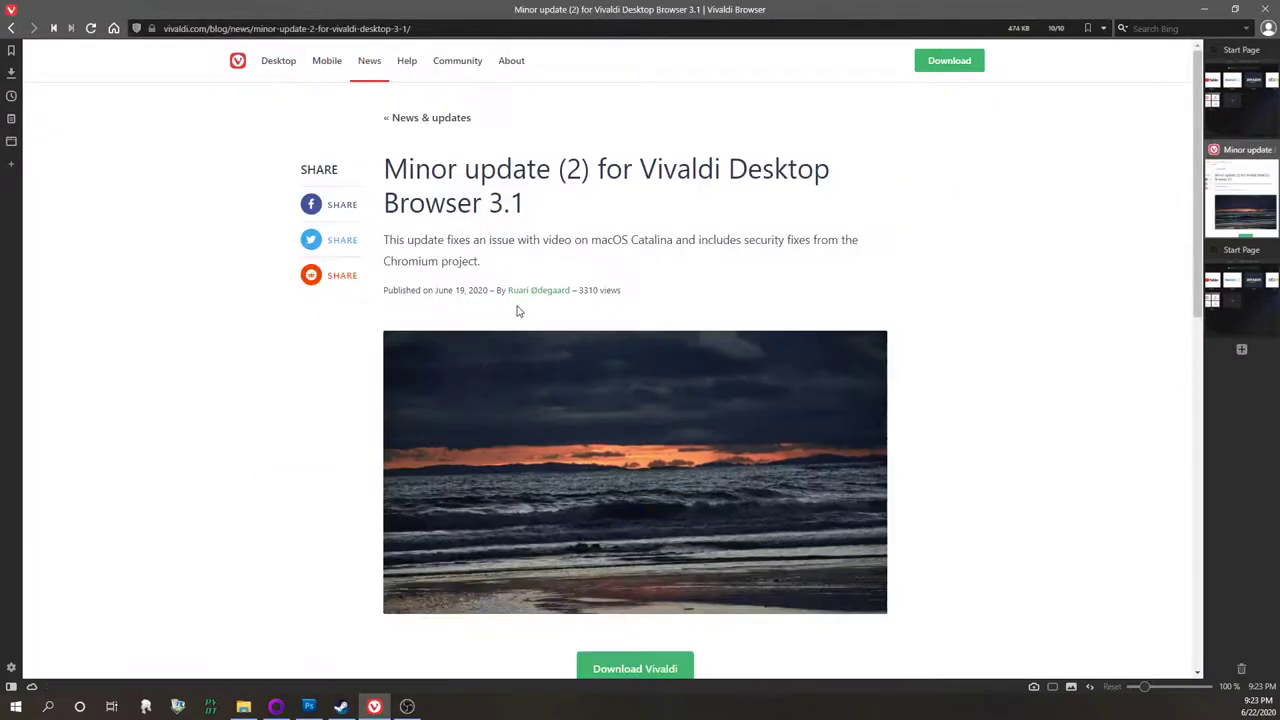
scroll(749, 340, "down", 7)
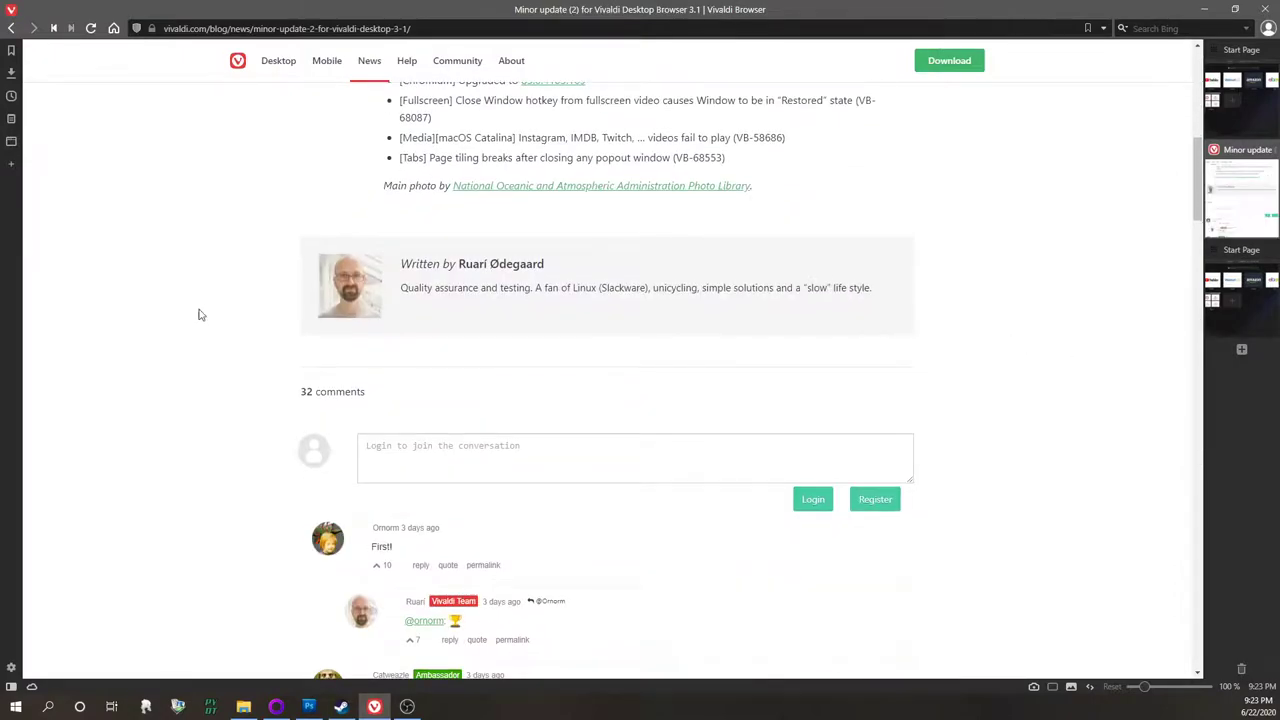
scroll(1097, 435, "down", 20)
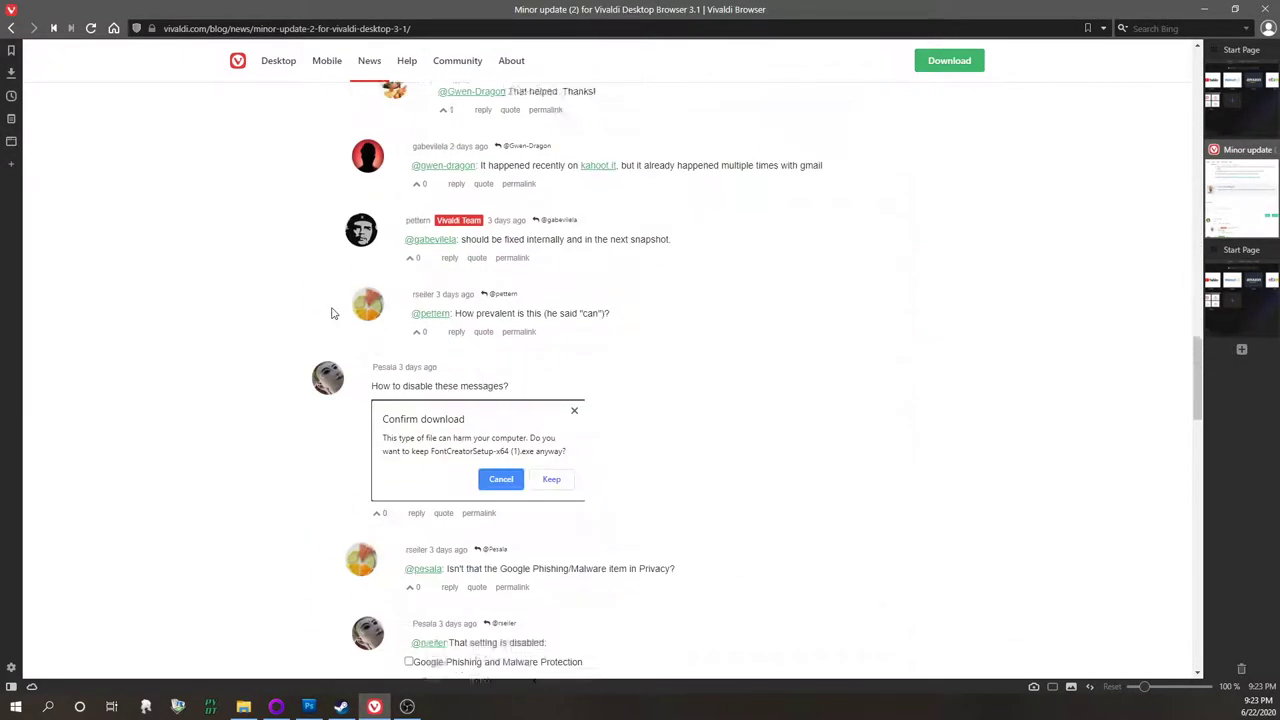
scroll(1122, 365, "down", 20)
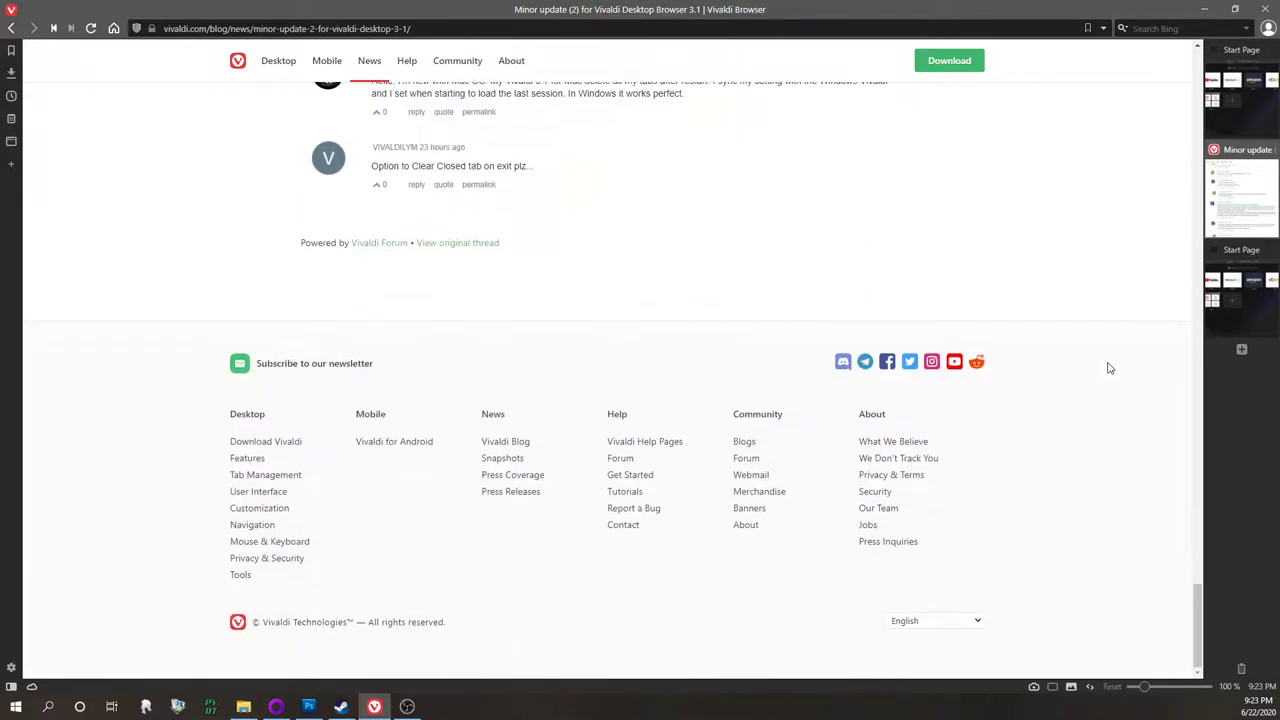
scroll(1106, 366, "up", 18)
scroll(1104, 366, "up", 20)
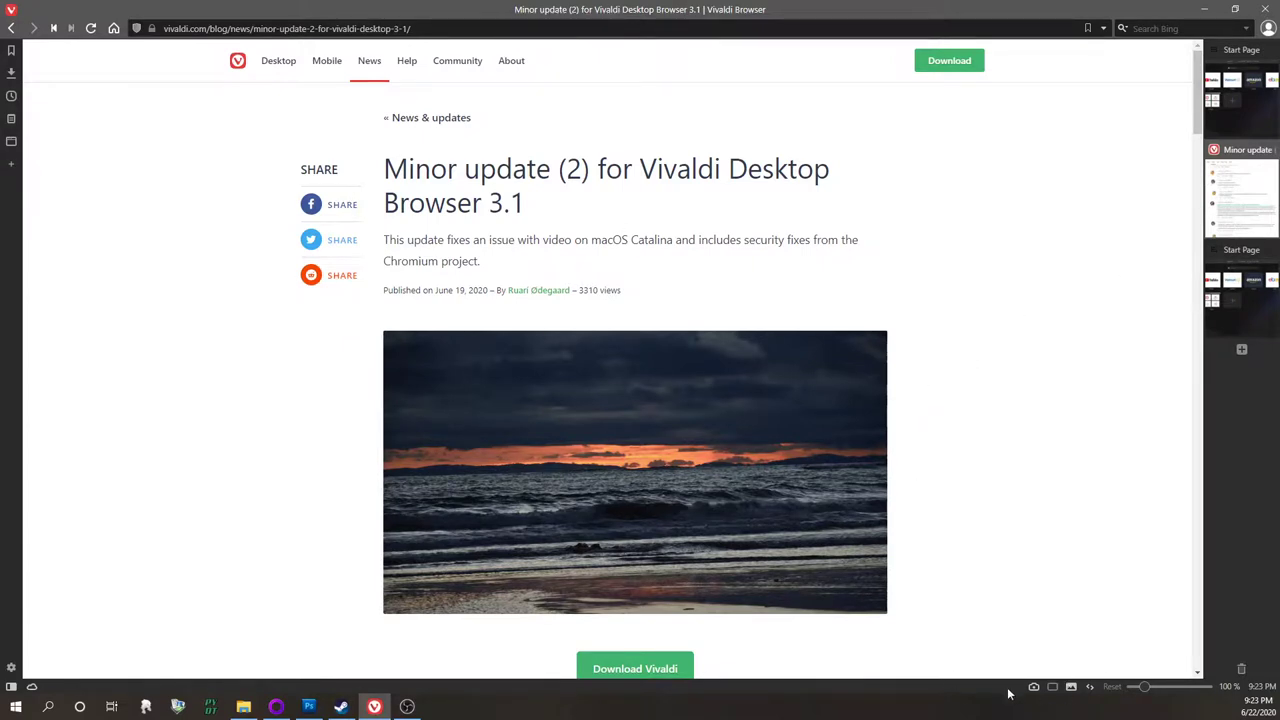
Review the image loading and animation options and the list of page actions without changing any of them
left_click(1071, 688)
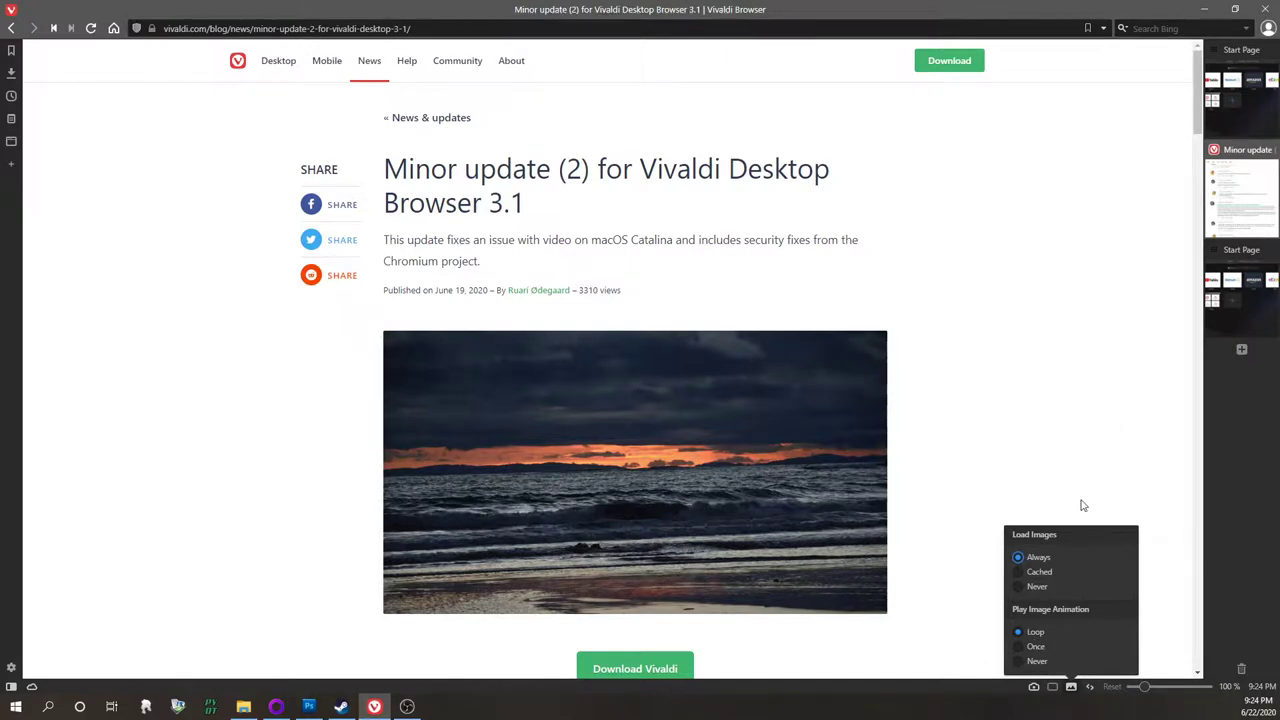
left_click(1090, 687)
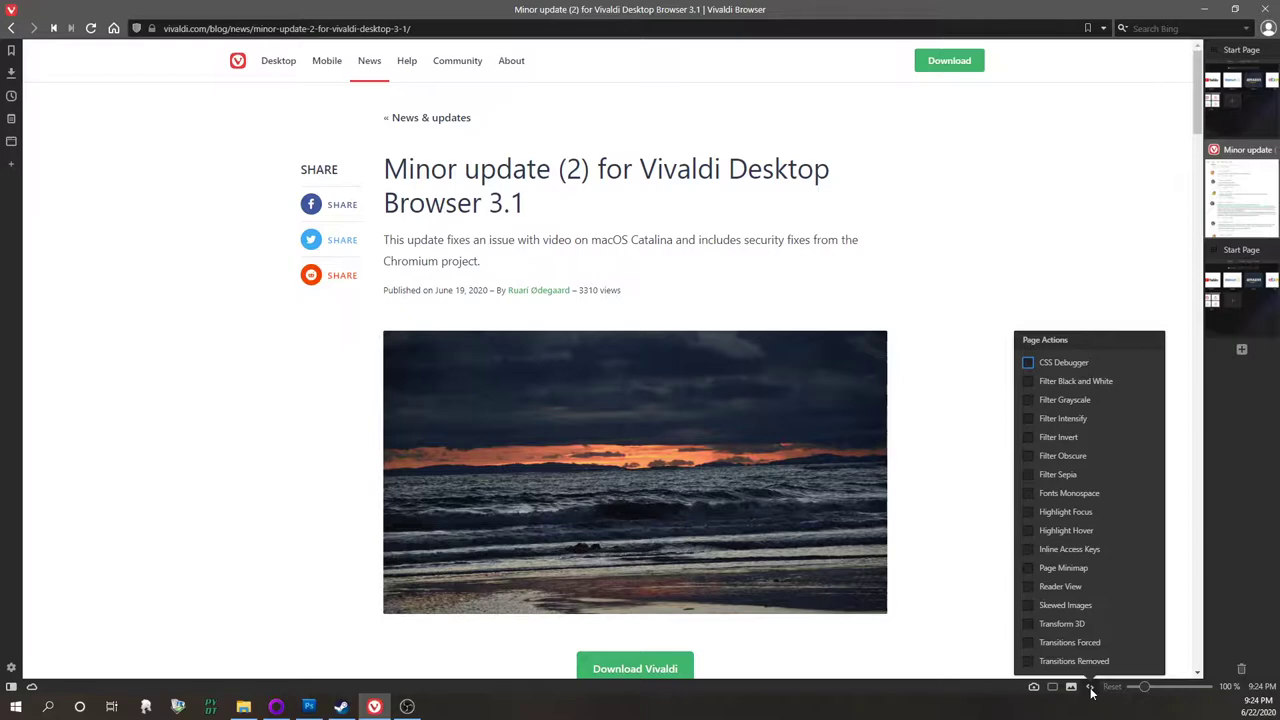
left_click(1090, 688)
Zoom the article page to 390 % and reset the zoom
left_click_drag(1147, 692, 1192, 690)
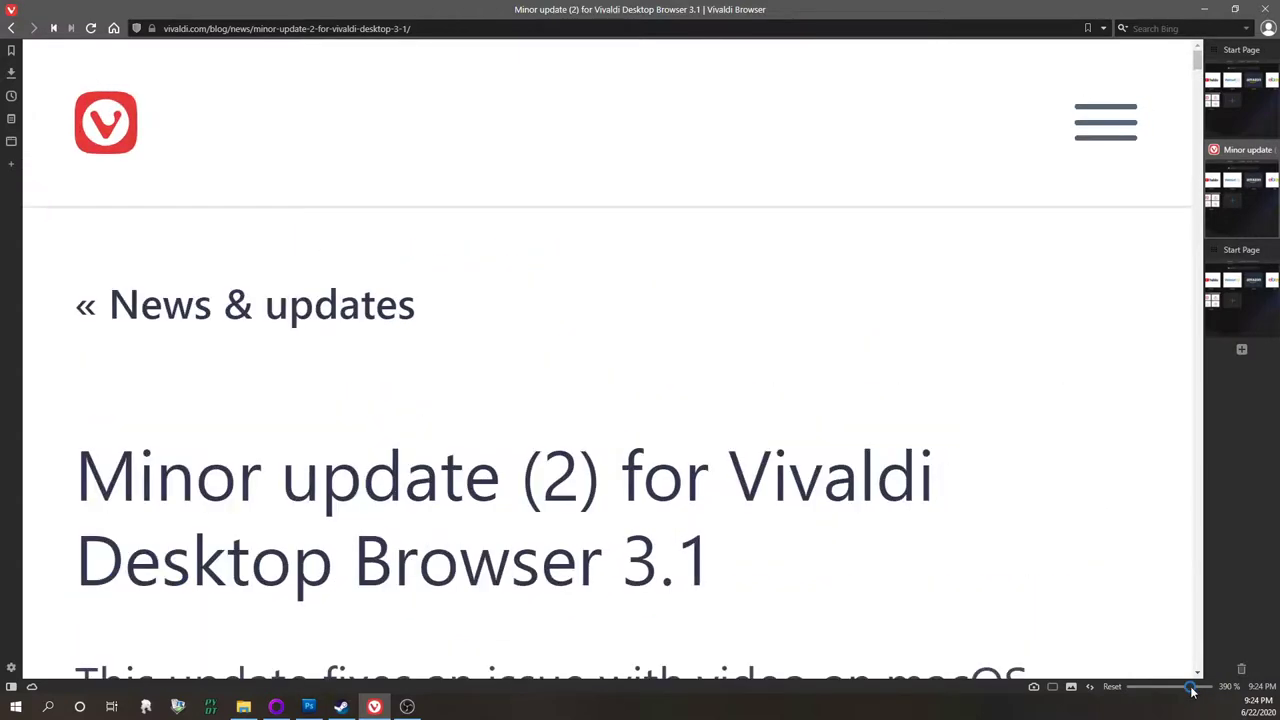
left_click(1110, 689)
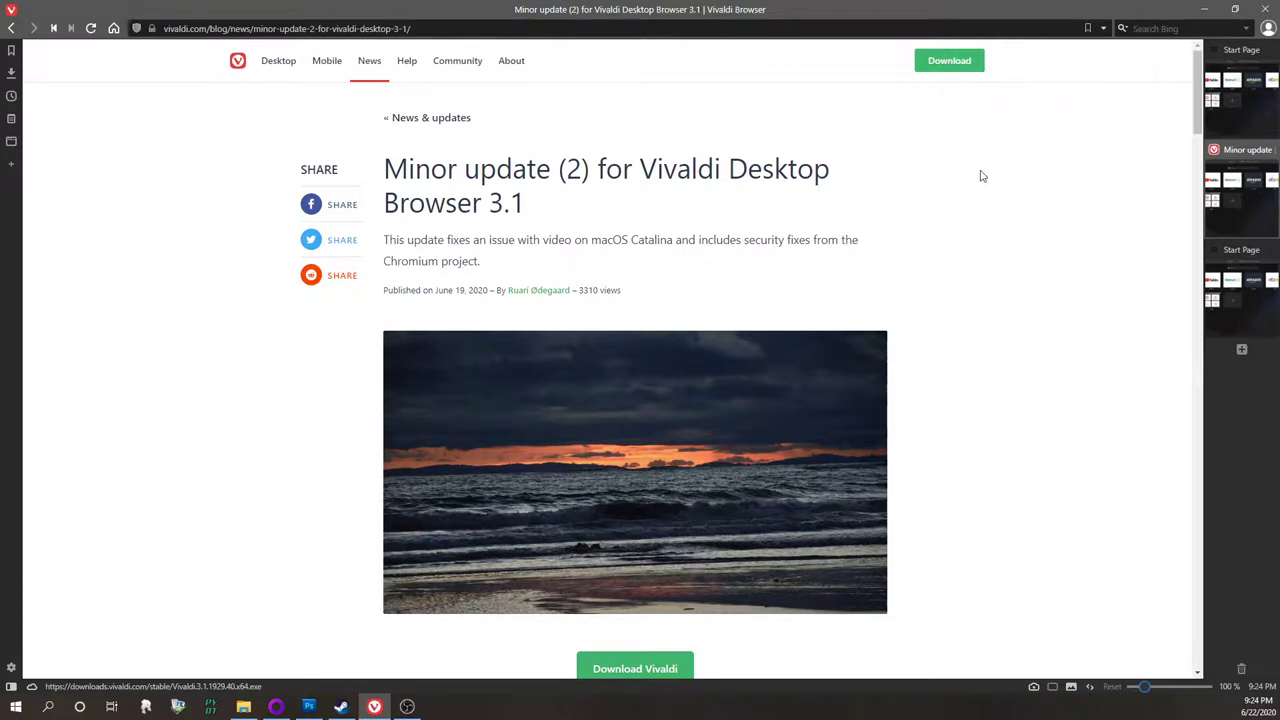
Widen the vertical tab bar and check the commands available for the article tab, dismissing them without choosing any
left_click_drag(1202, 186, 1143, 185)
left_click(1198, 208)
left_click(1198, 205)
right_click(1198, 205)
left_click(1198, 179)
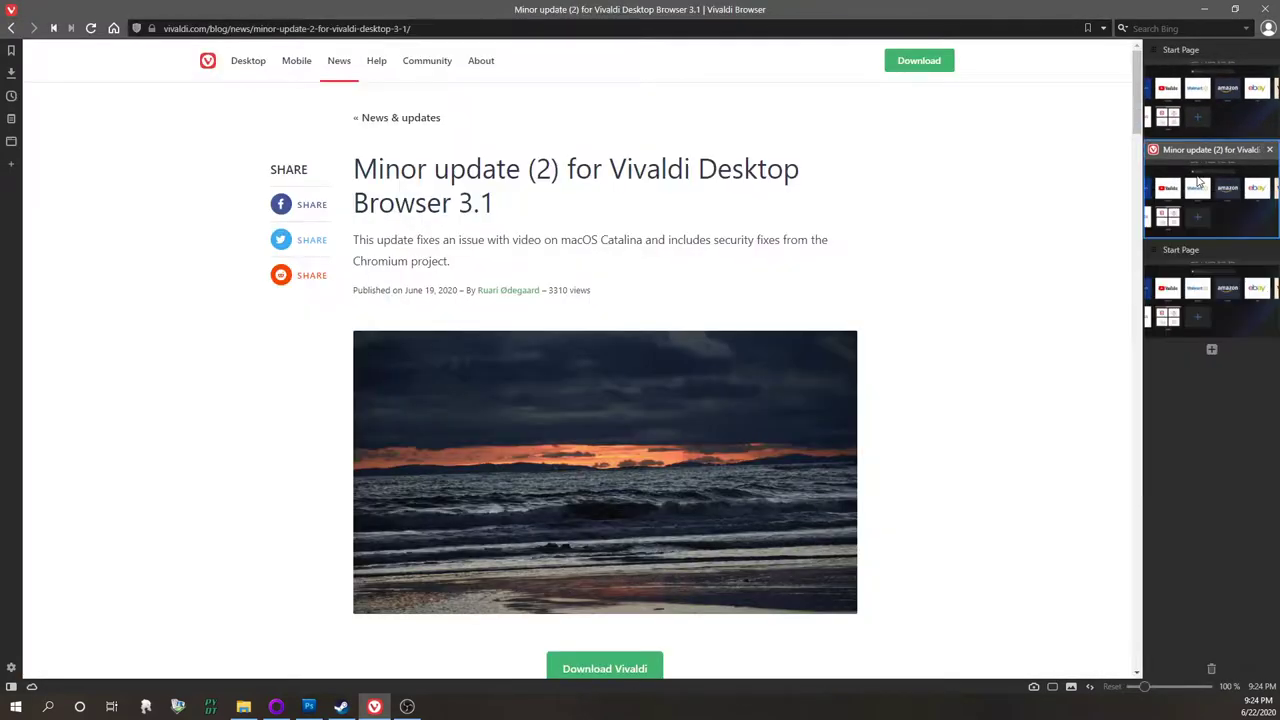
right_click(1199, 176)
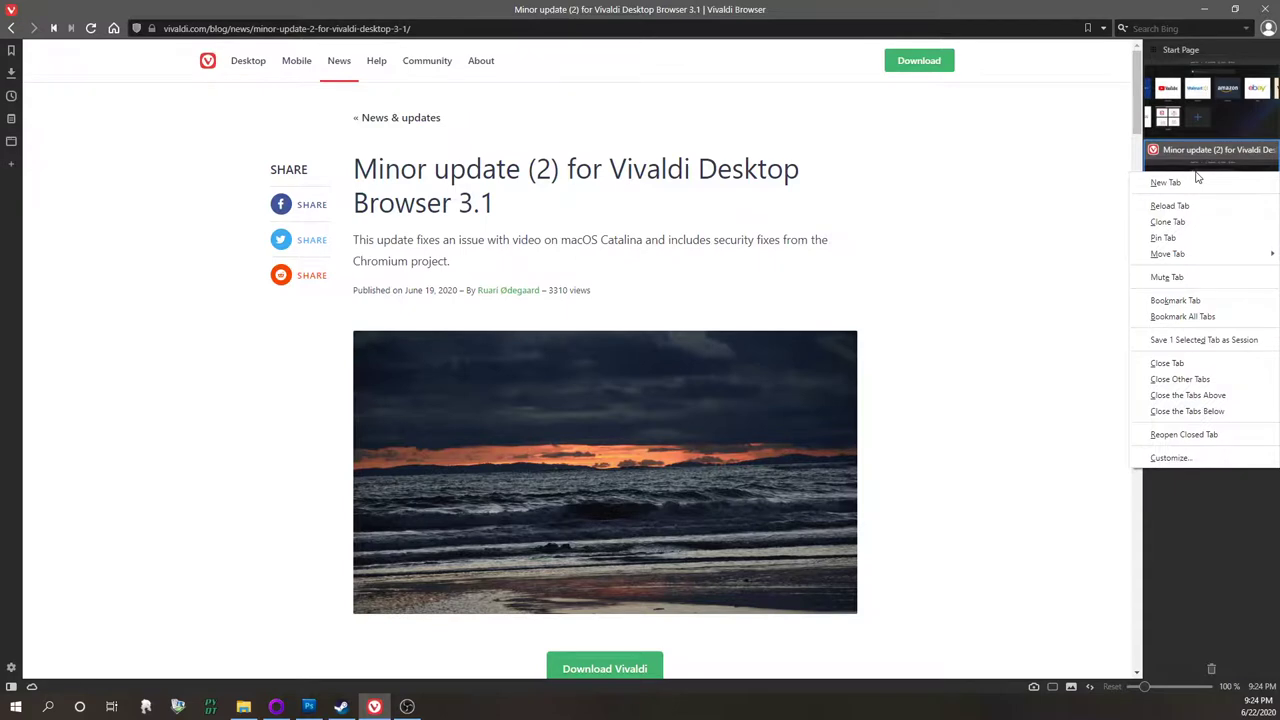
left_click(1196, 163)
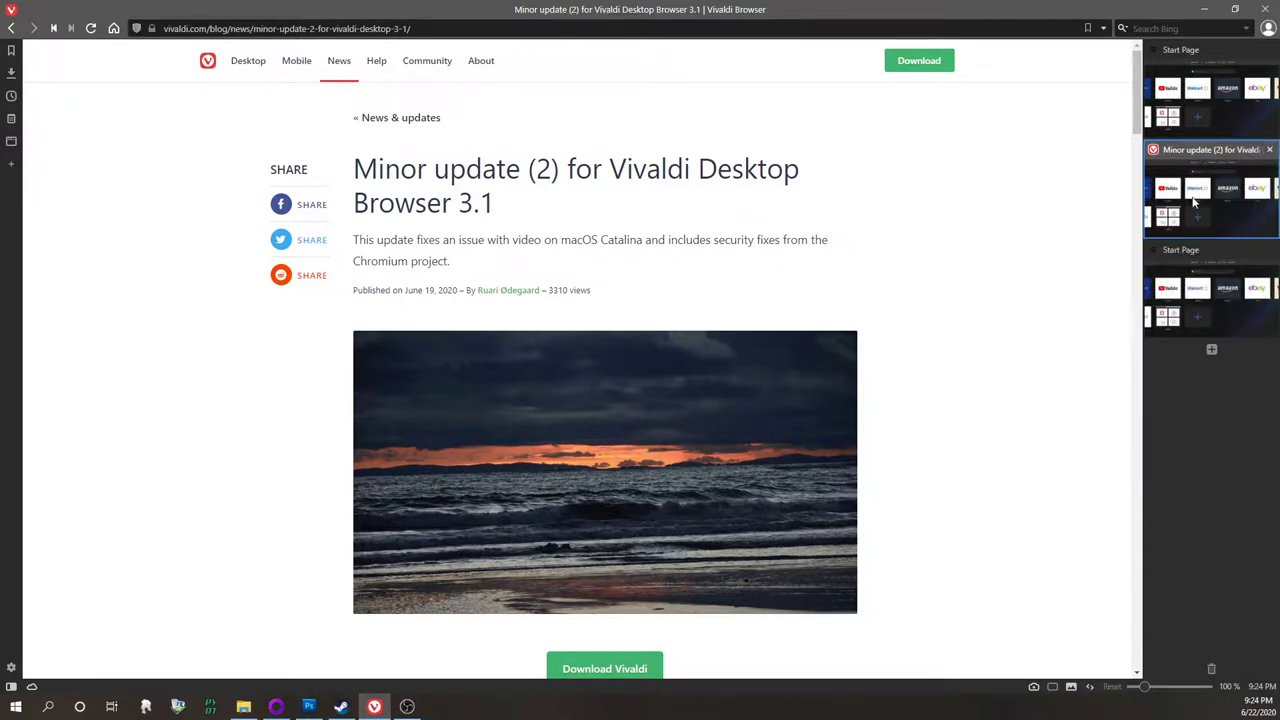
Close the article tab and an extra Start Page tab so that a single Start Page remains
left_click(1268, 149)
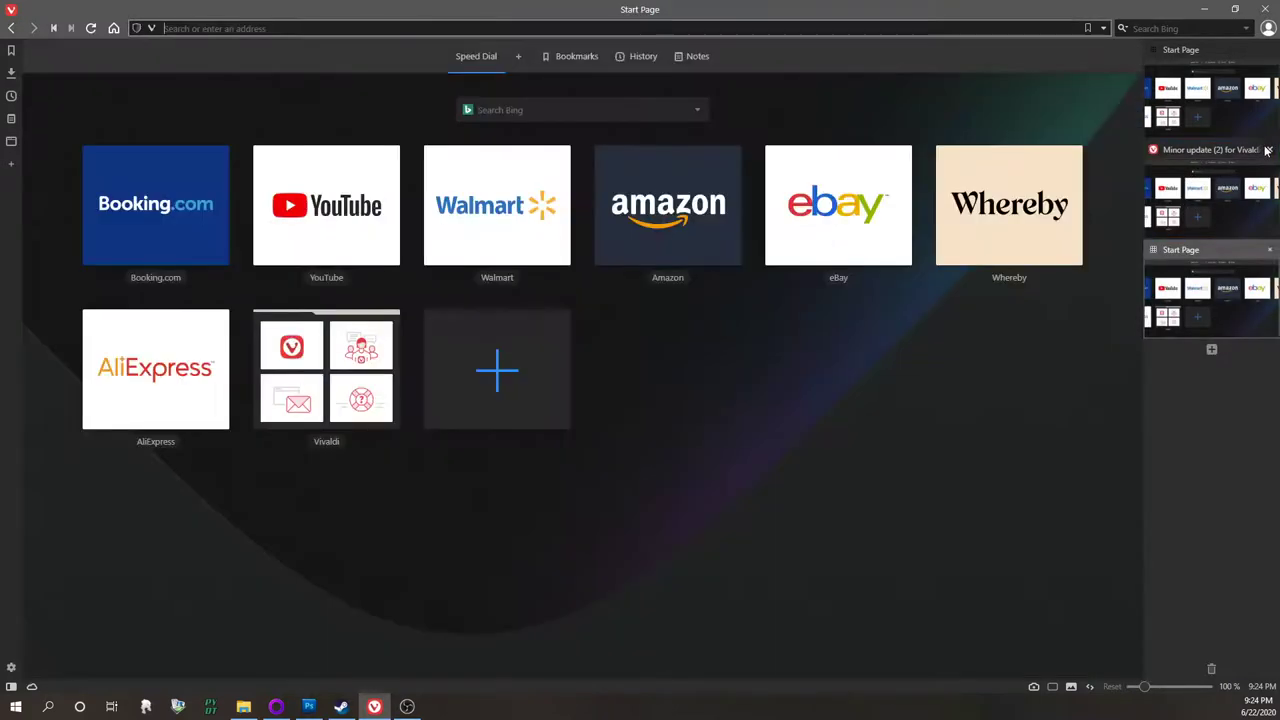
left_click(1274, 155)
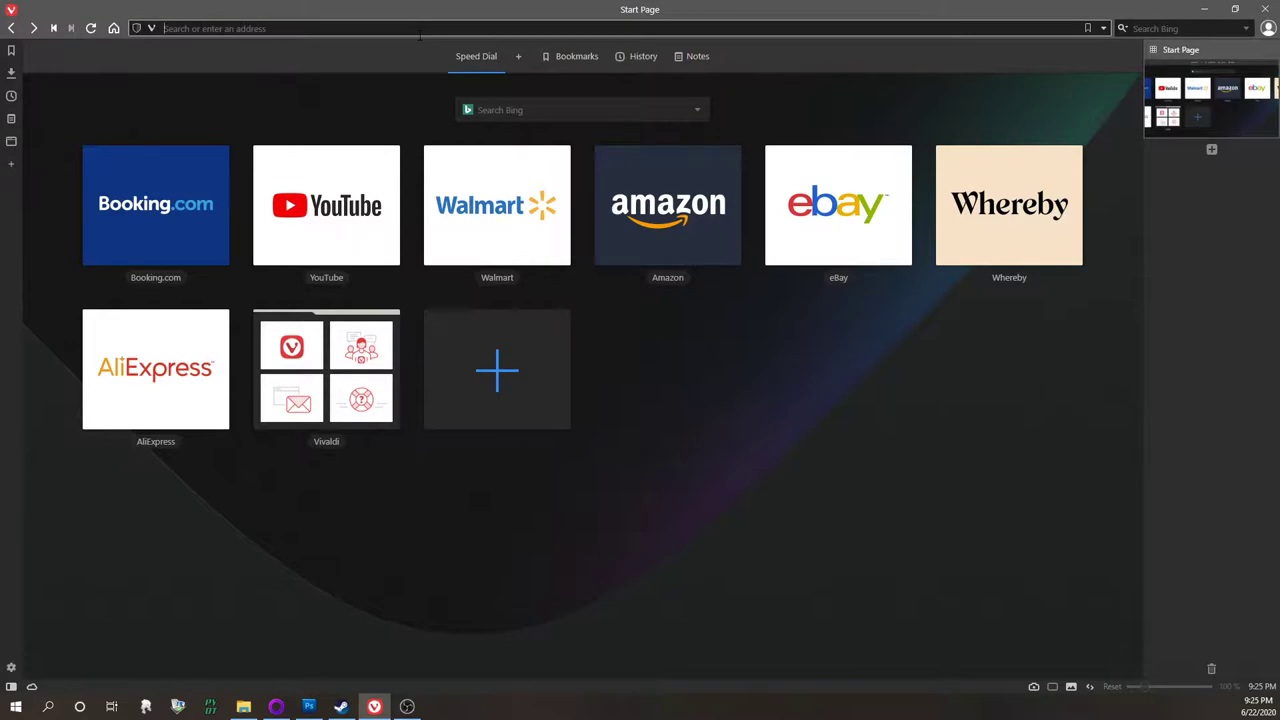
type("ericsbinwy")
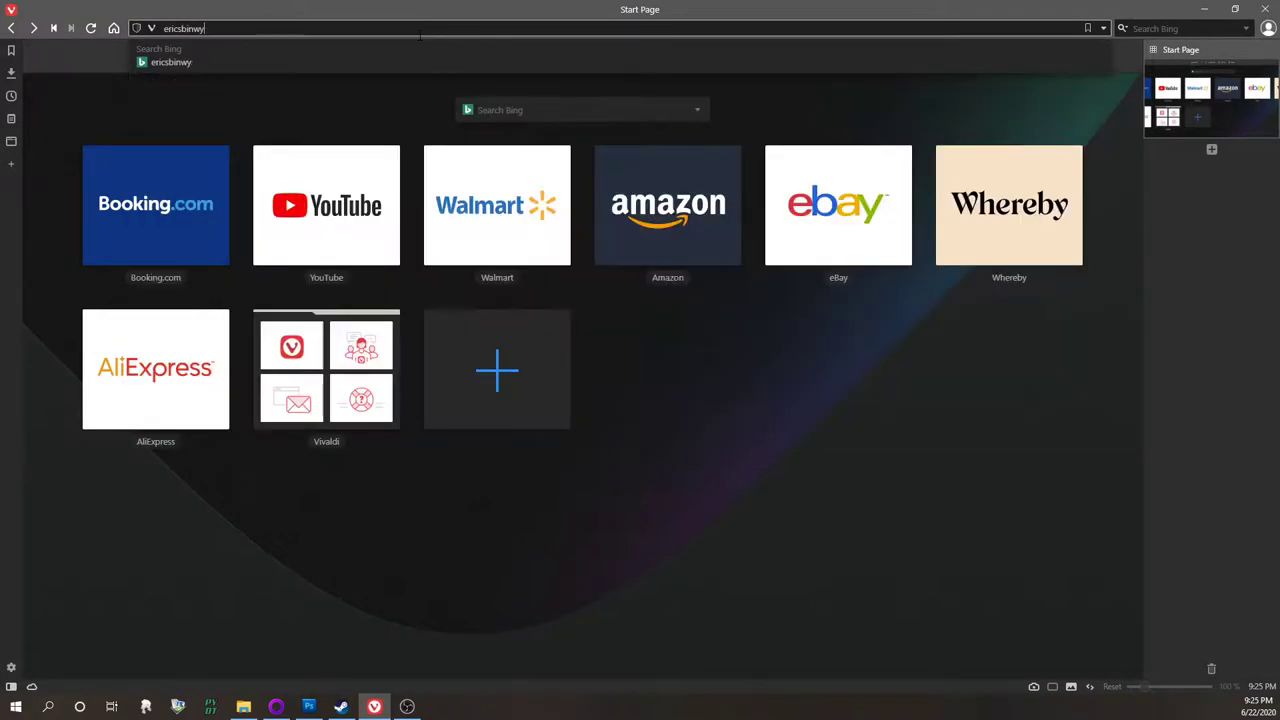
key("BackSpace")
key("BackSpace")
type("aryworld")
key("Return")
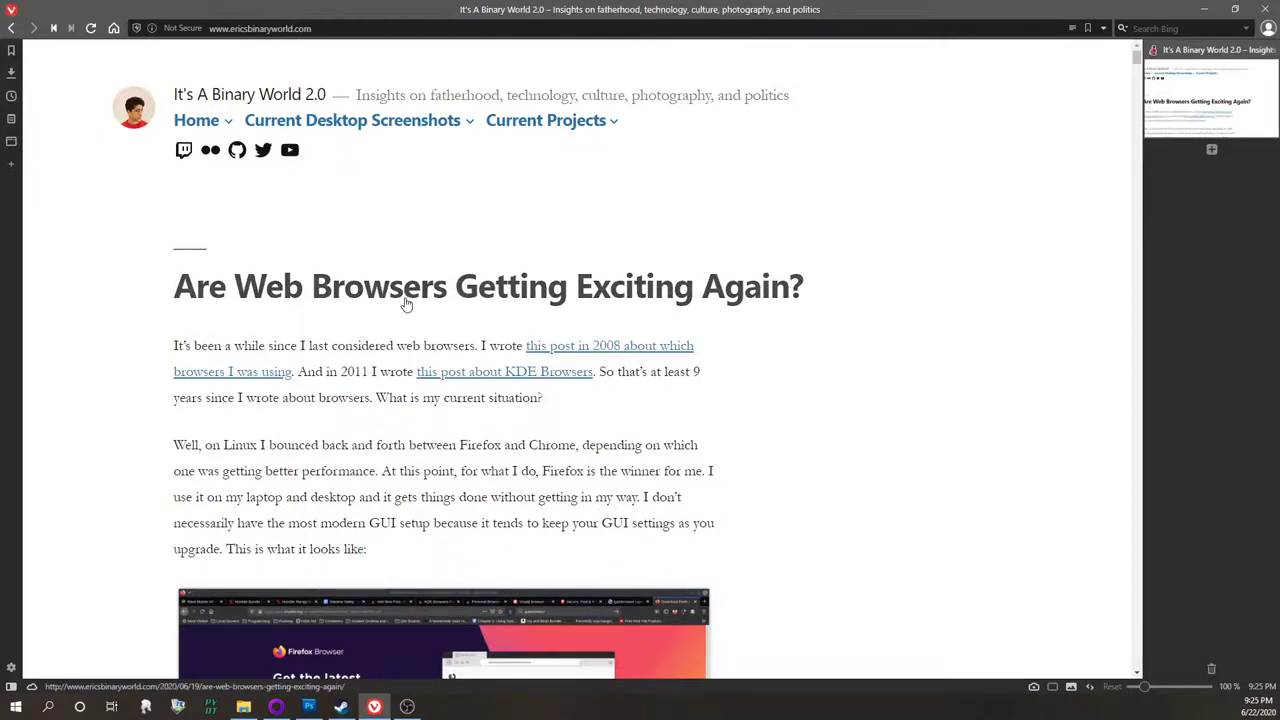
Read through the blog's home page from the web browsers post down to the programming posts, and return to the beginning
scroll(396, 300, "down", 3)
scroll(396, 302, "down", 5)
scroll(383, 338, "down", 4)
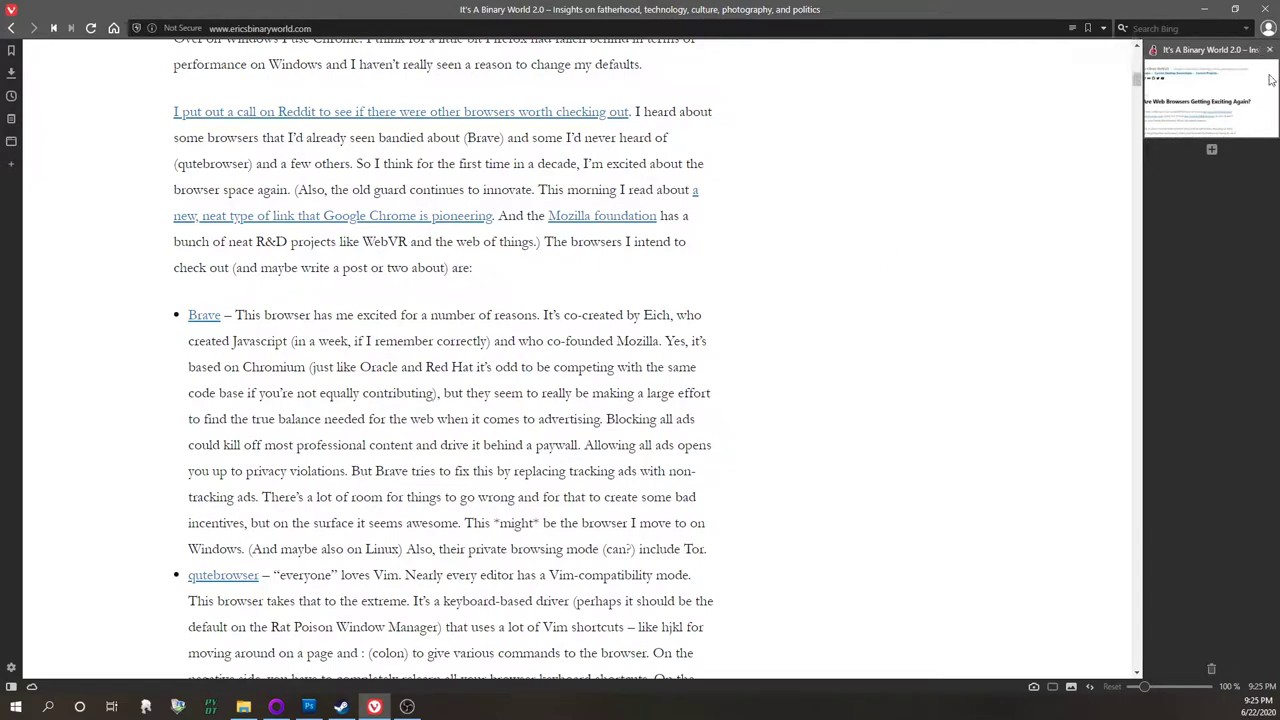
scroll(845, 205, "down", 2)
scroll(843, 193, "down", 2)
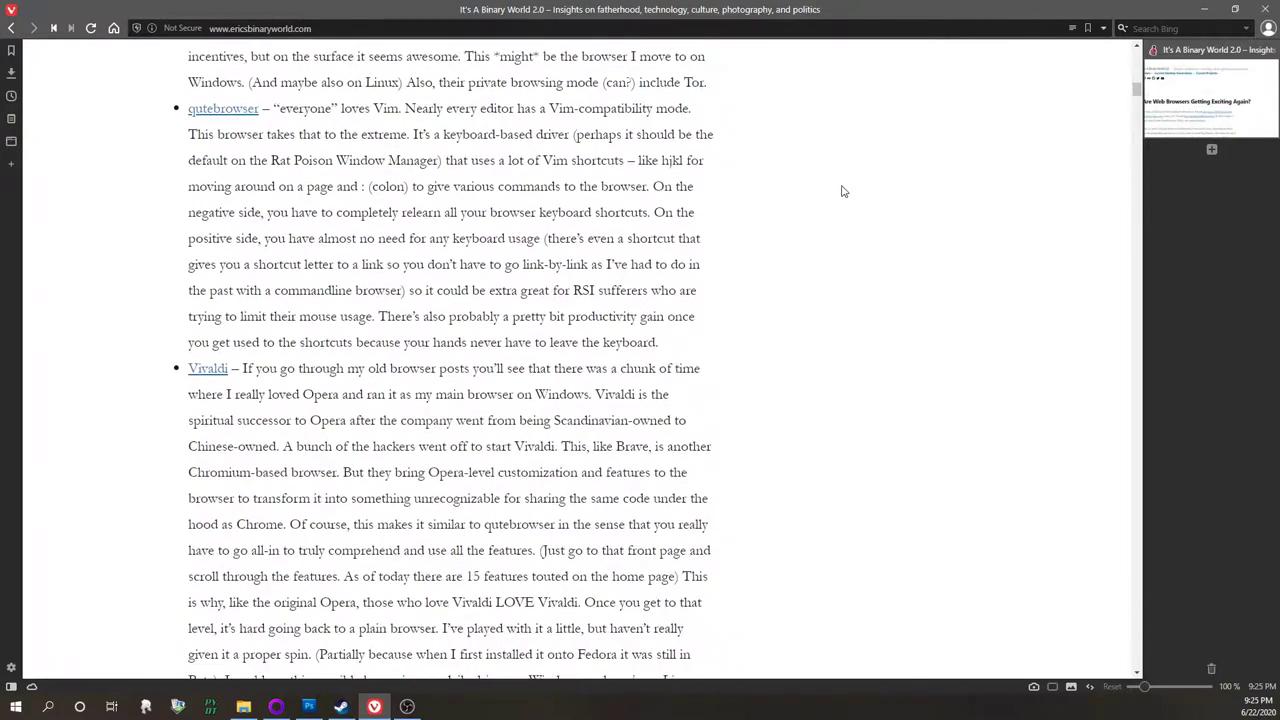
scroll(841, 190, "down", 4)
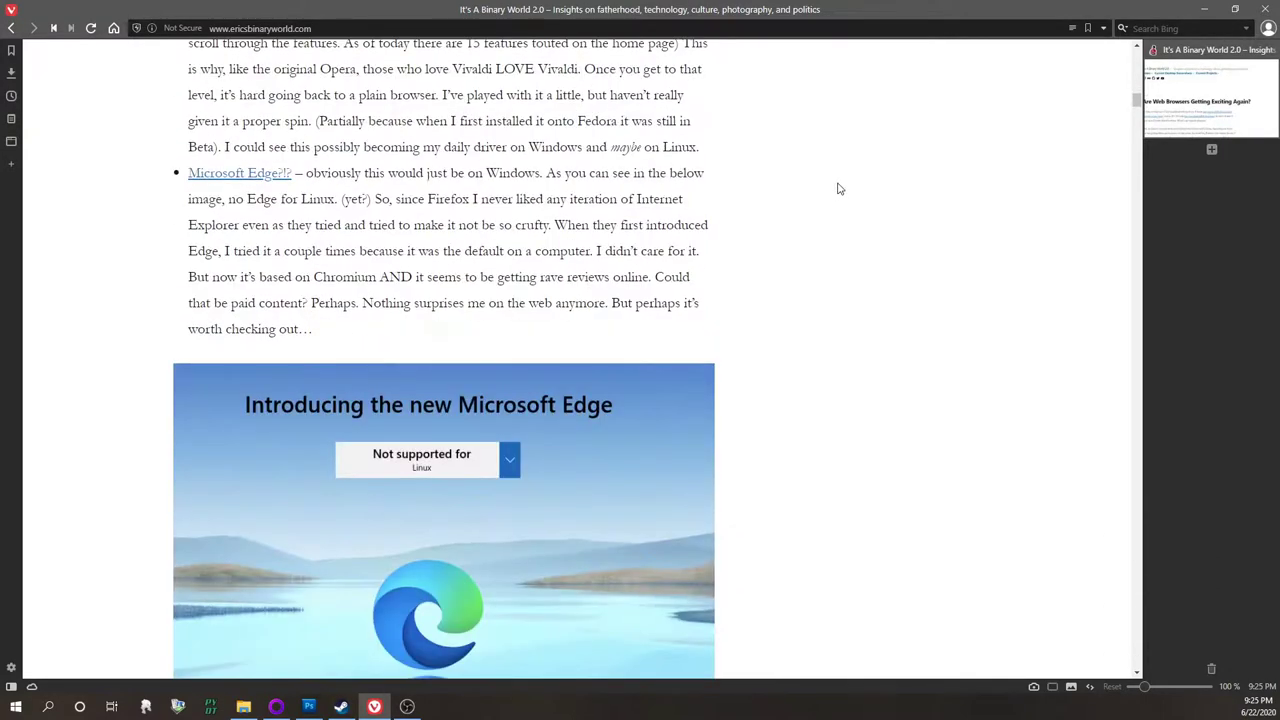
scroll(839, 188, "down", 13)
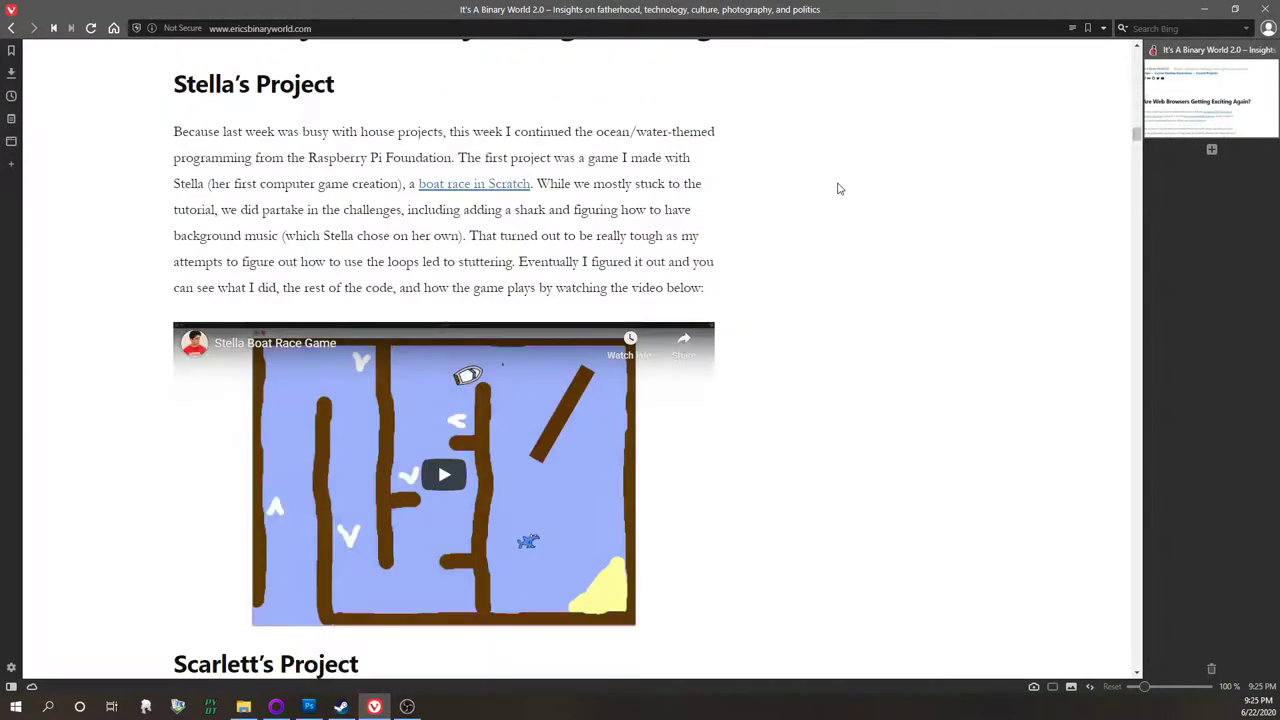
scroll(840, 190, "down", 5)
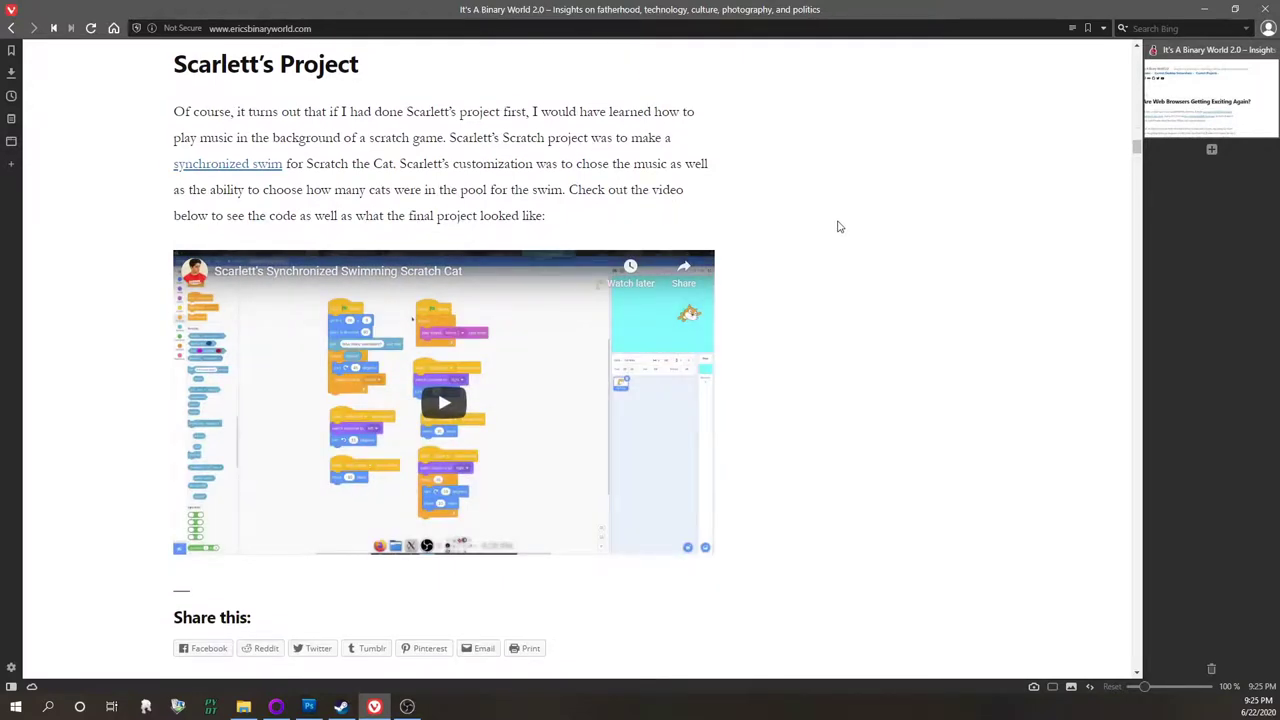
scroll(838, 224, "down", 10)
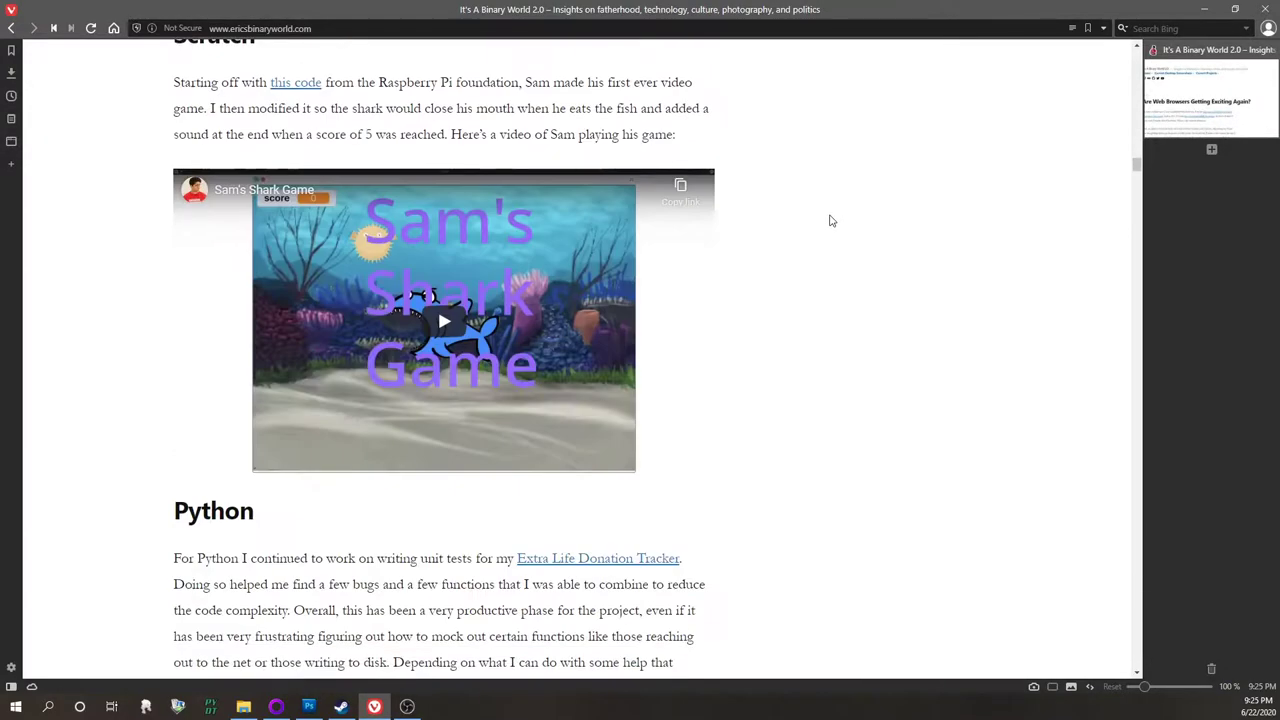
scroll(829, 220, "down", 8)
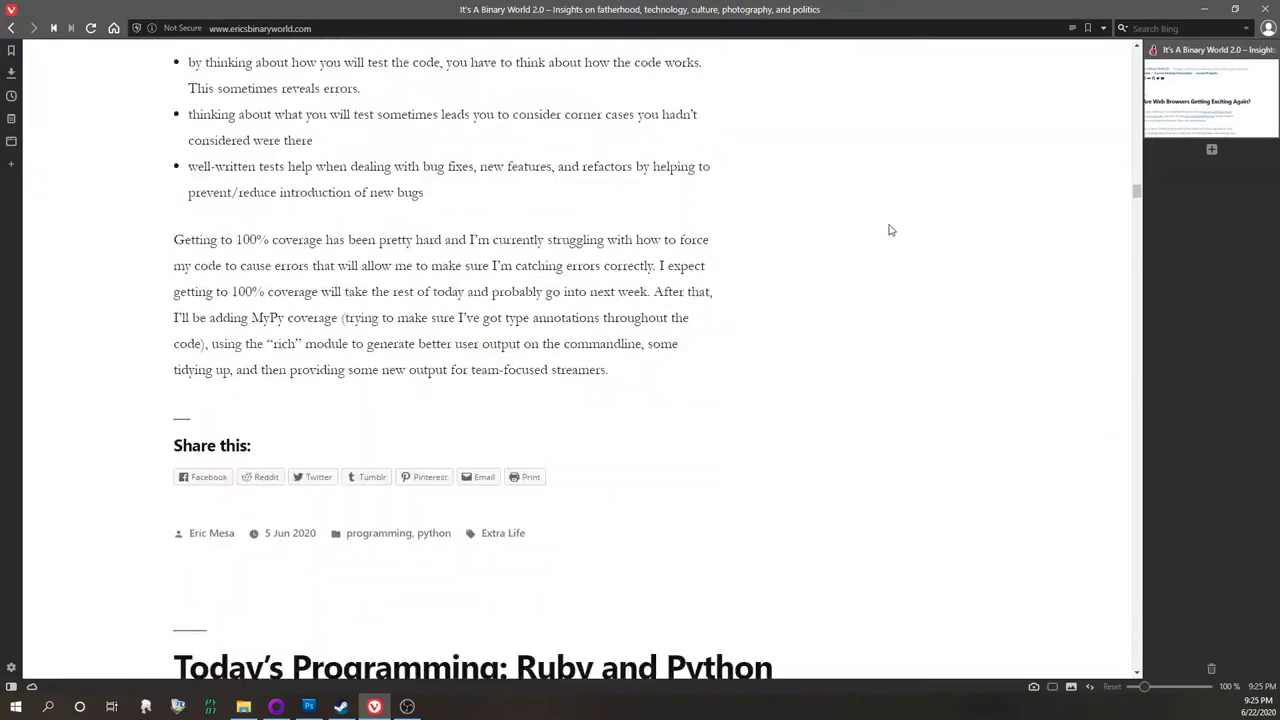
left_click_drag(1136, 194, 1136, 52)
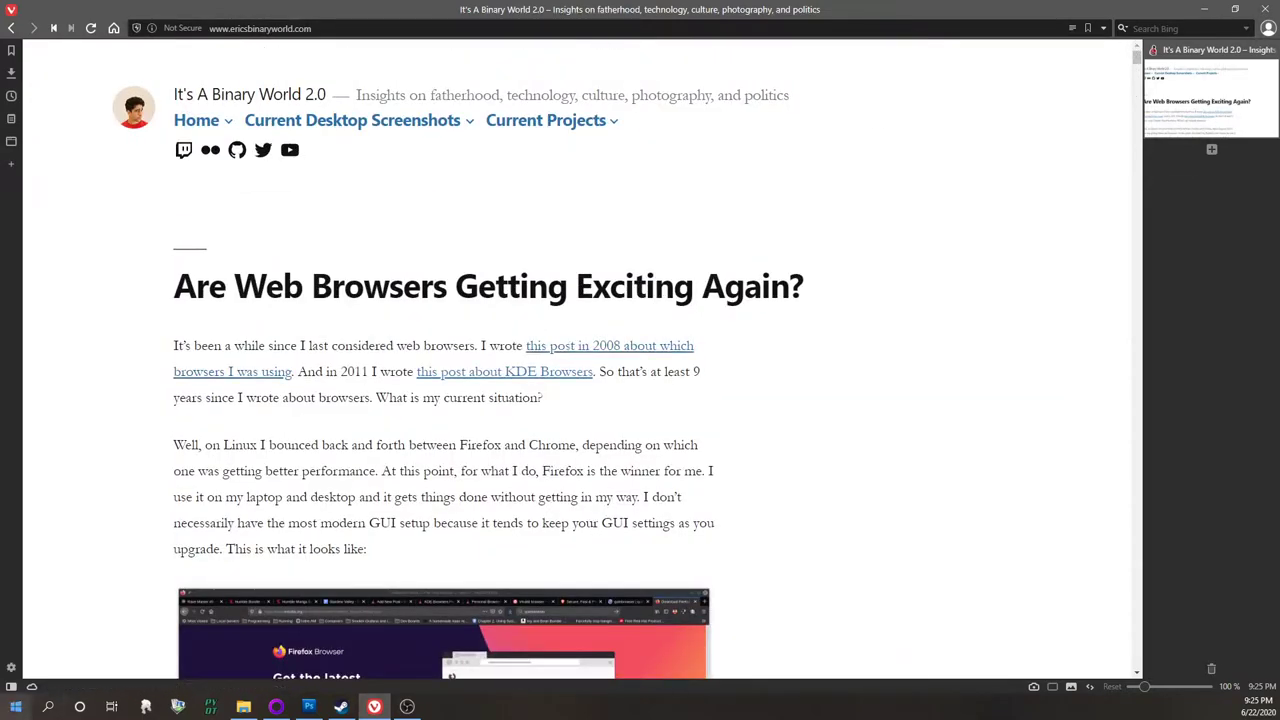
Switch to Google Chrome and dismiss its default browser prompt
left_click(12, 704)
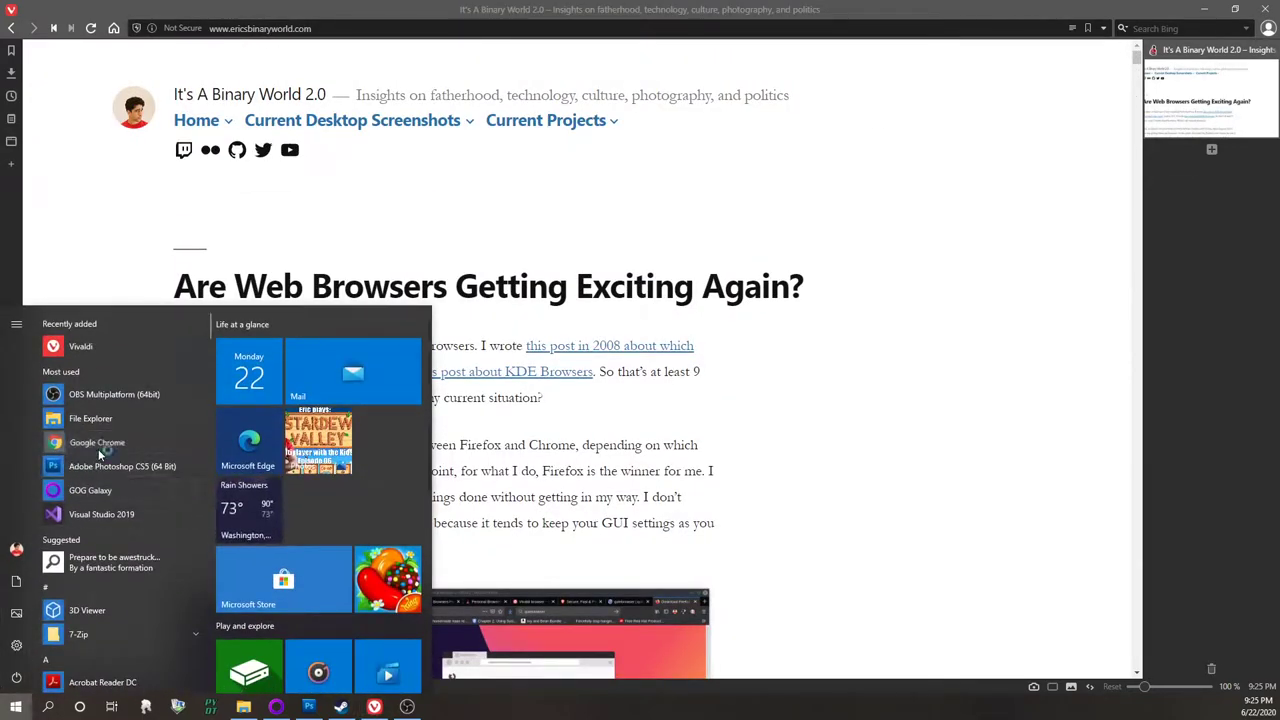
left_click(100, 452)
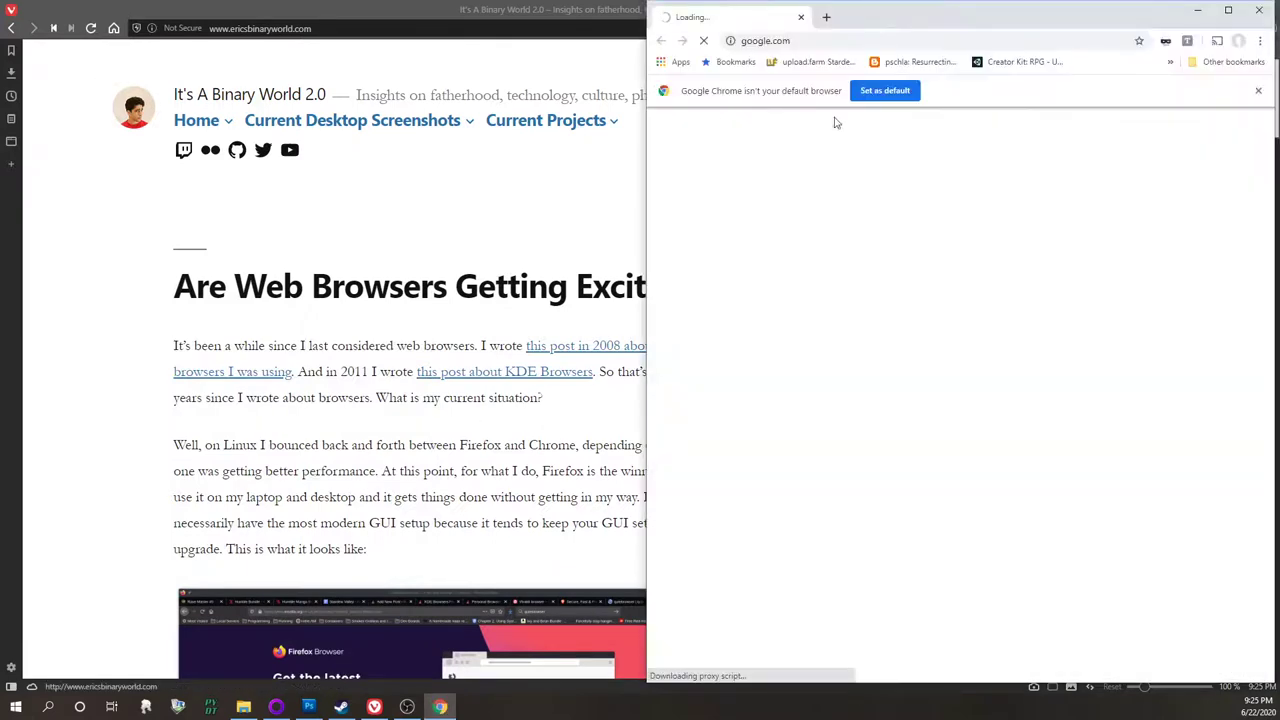
left_click(1258, 90)
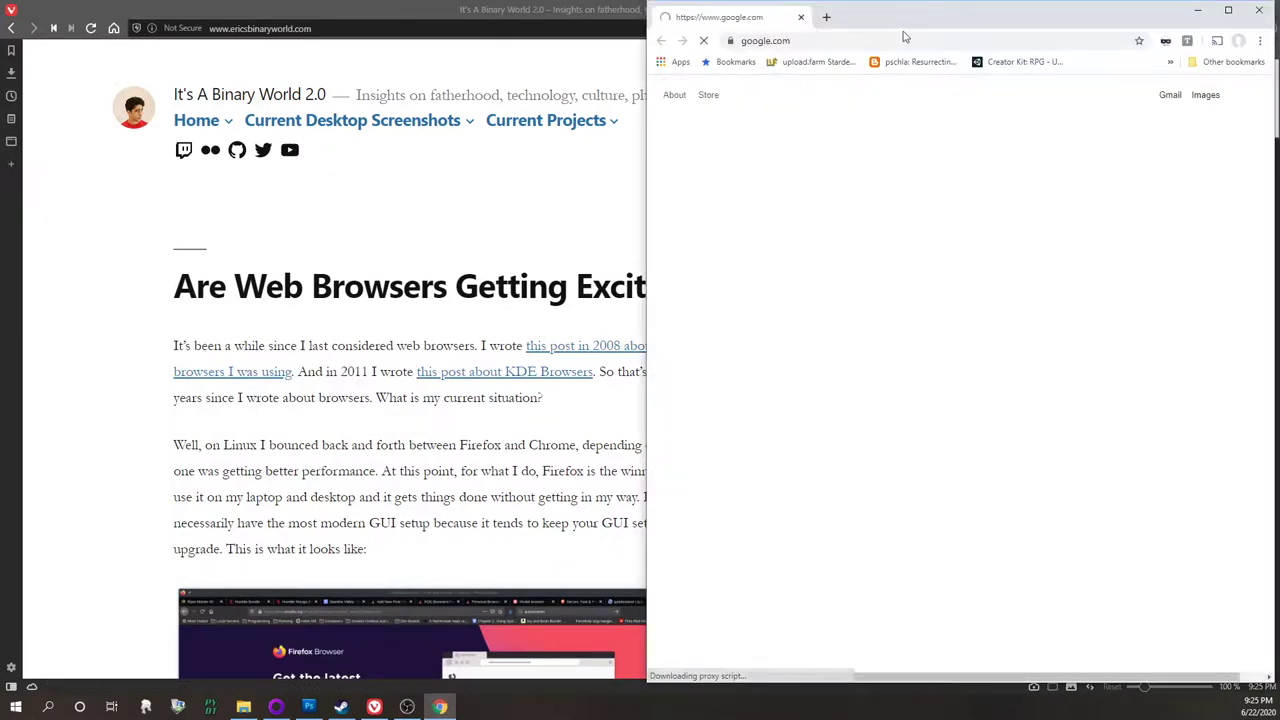
Load the website ericsbinaryworld.com in Chrome and maximize the window
left_click(900, 37)
type("eri")
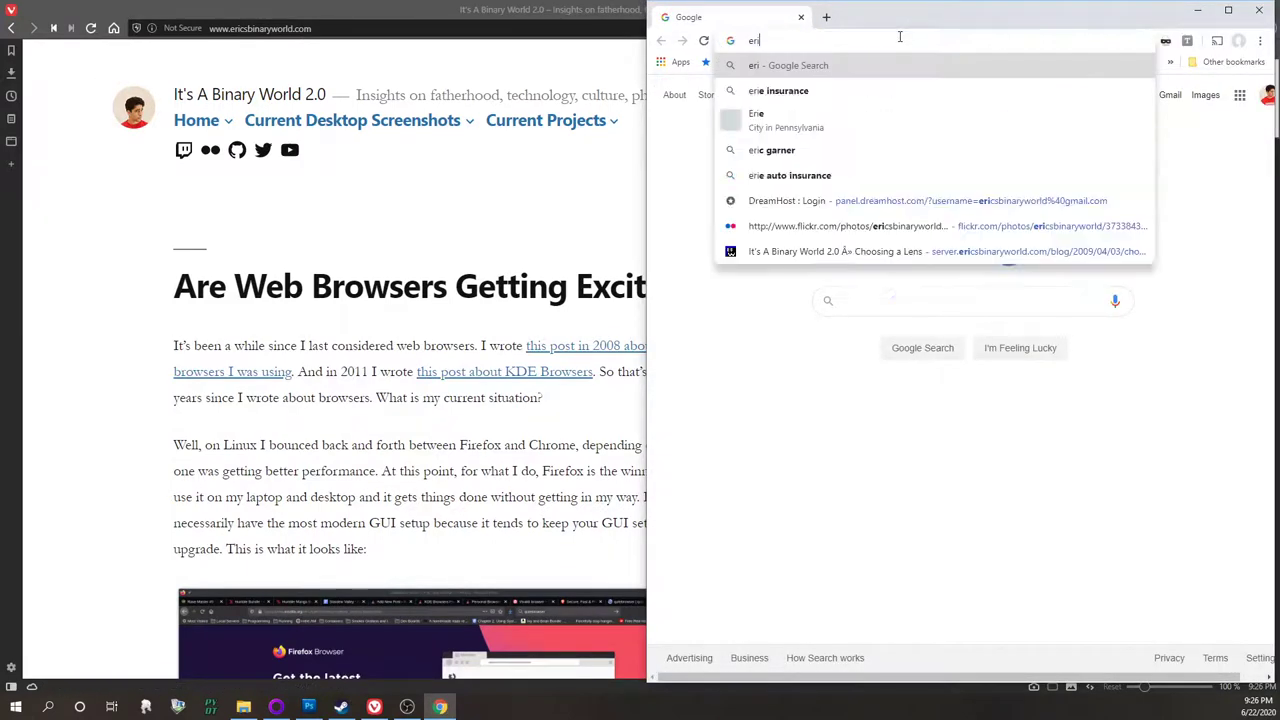
type("csbinaryworld.com")
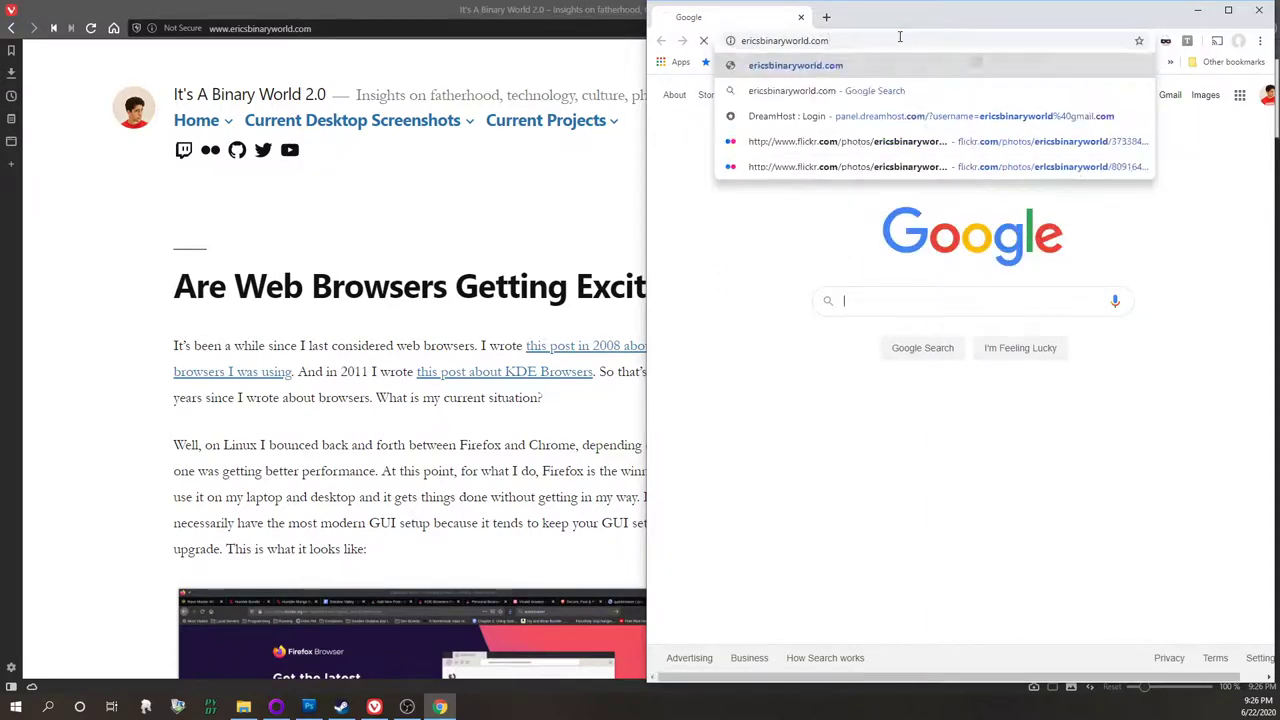
key("Return")
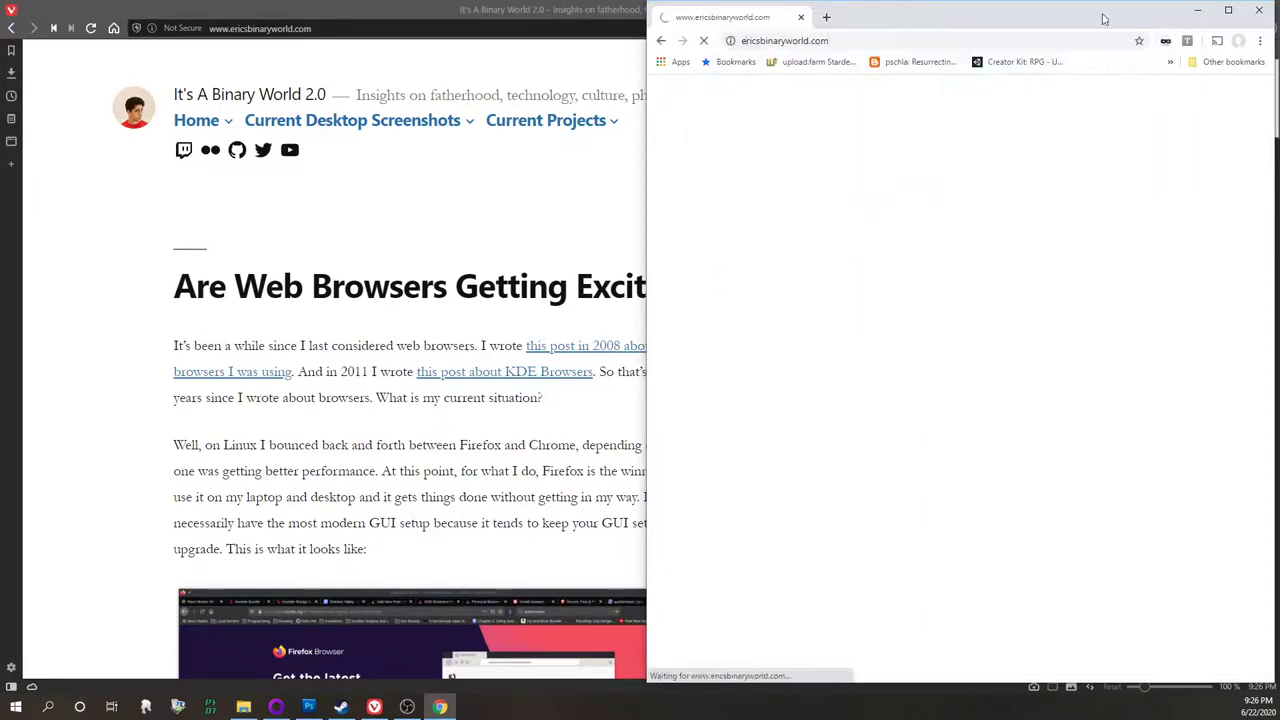
left_click(1228, 14)
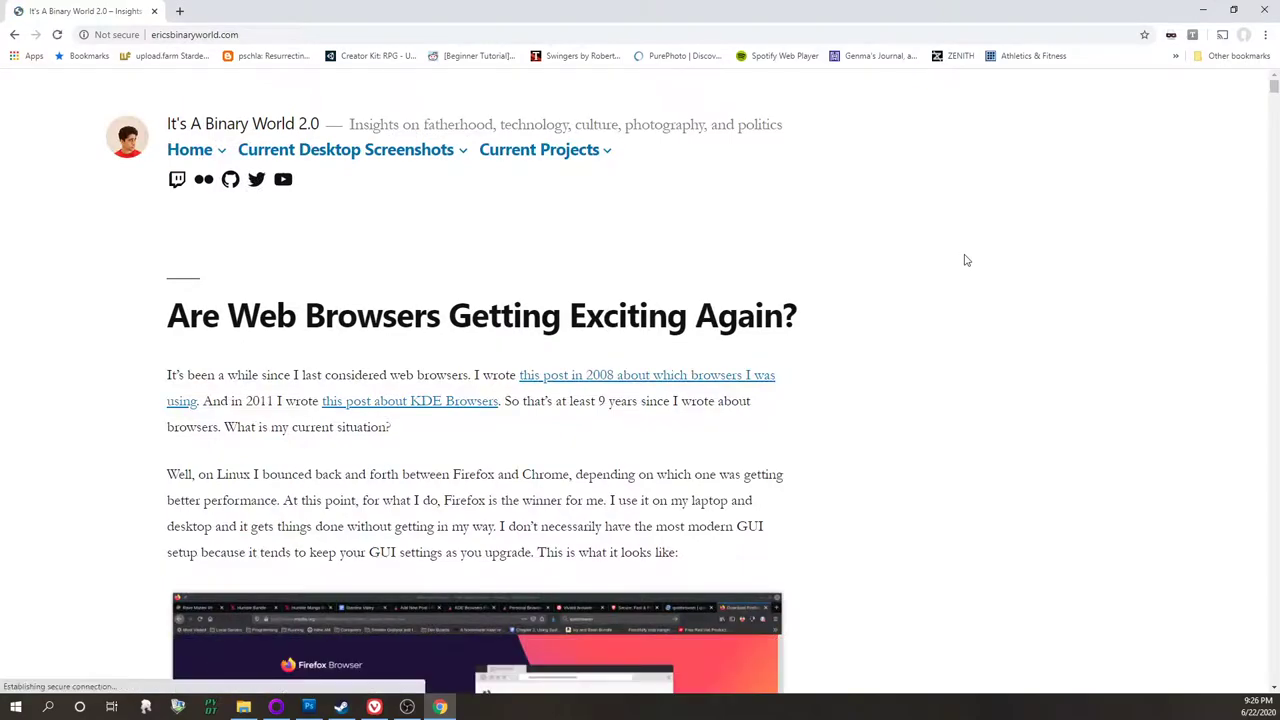
Read through the blog in Chrome from the web browsers post to the programming posts, and close Chrome to return to Vivaldi
scroll(962, 268, "down", 2)
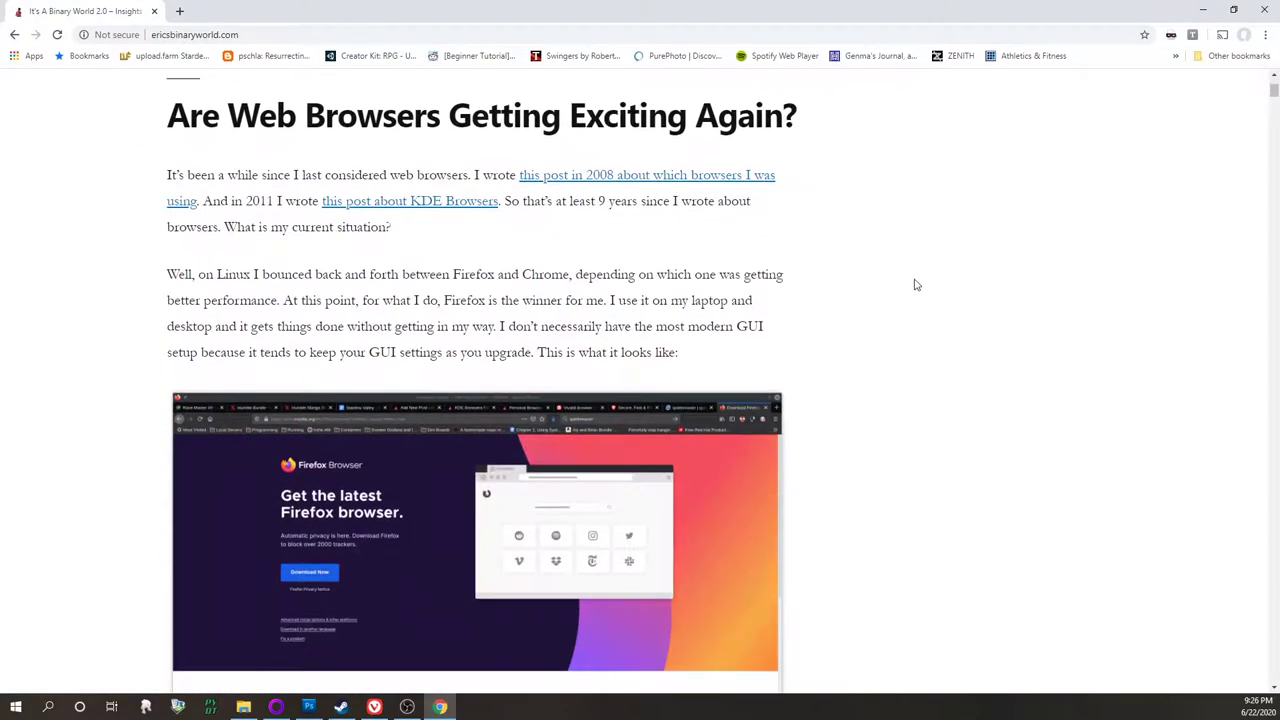
scroll(660, 325, "down", 20)
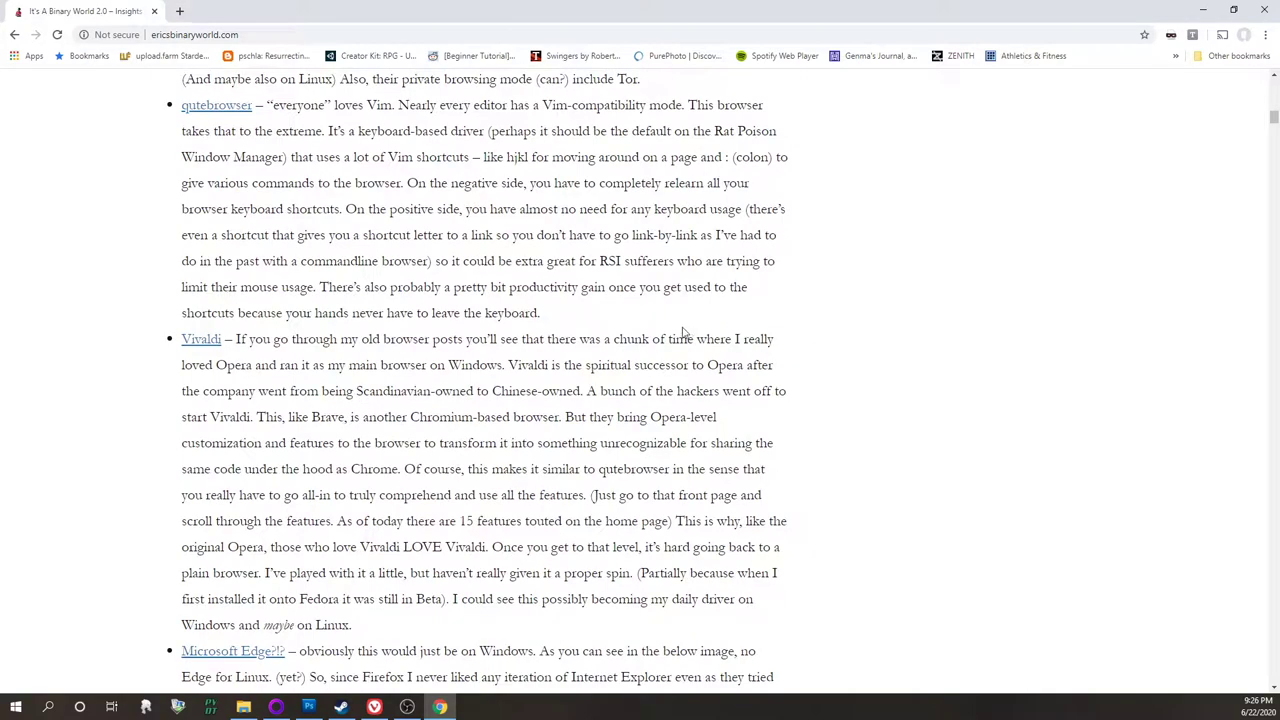
scroll(675, 330, "down", 8)
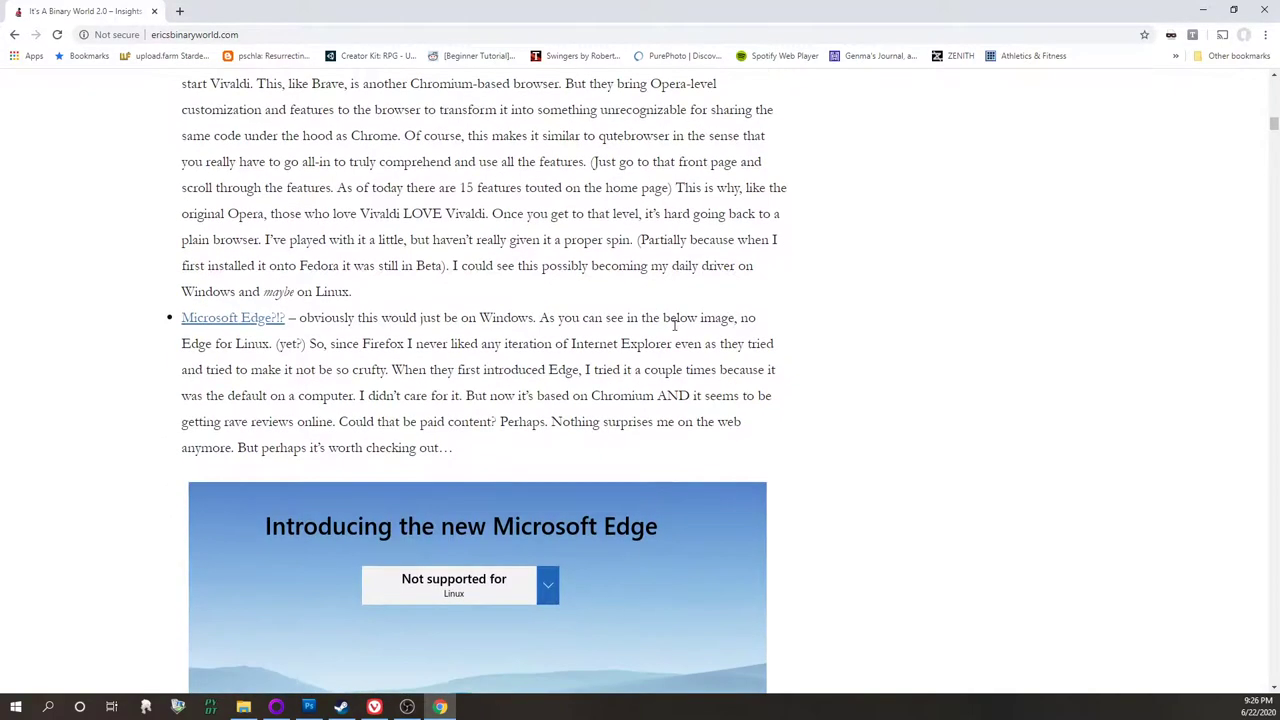
scroll(673, 330, "down", 12)
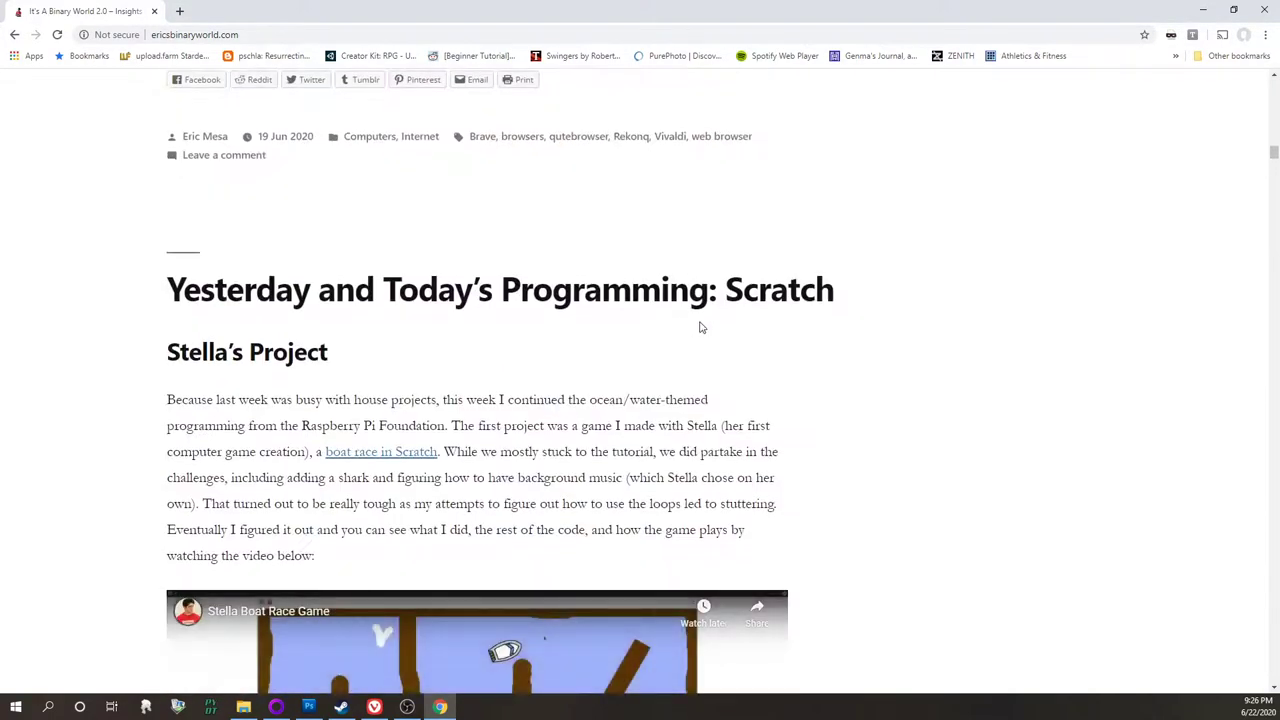
scroll(714, 328, "down", 20)
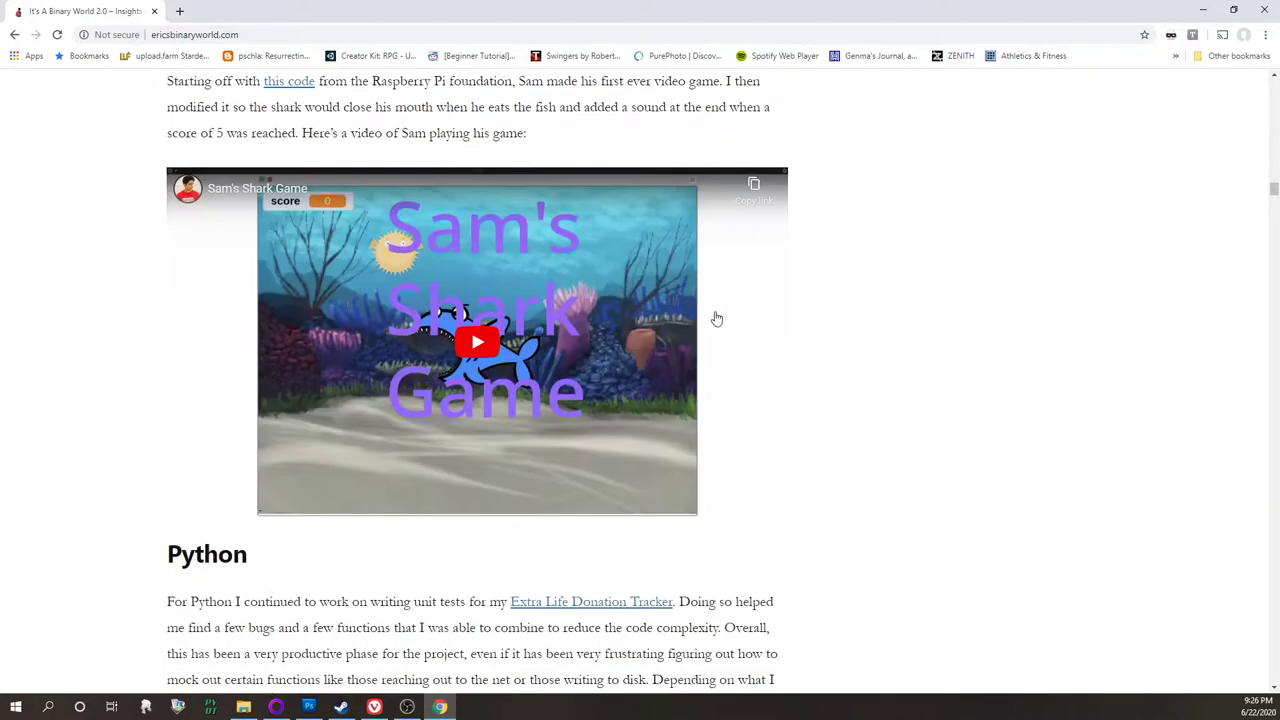
scroll(830, 316, "down", 15)
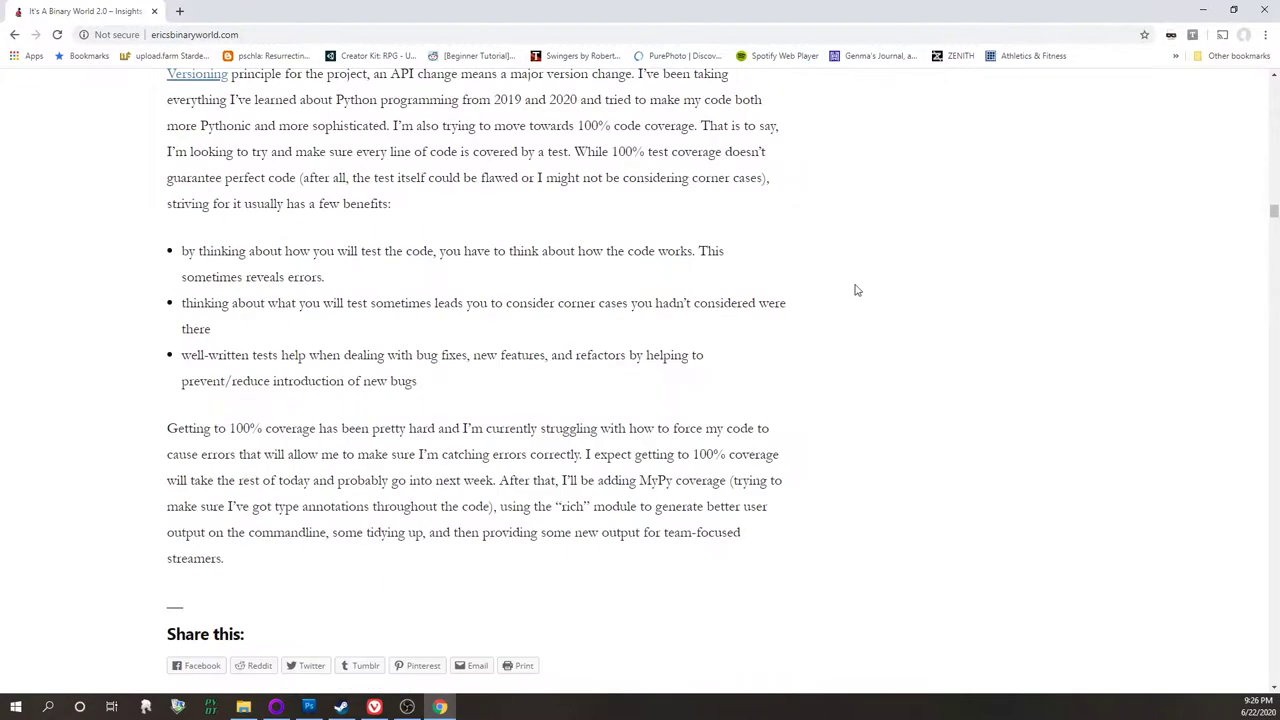
left_click(1264, 10)
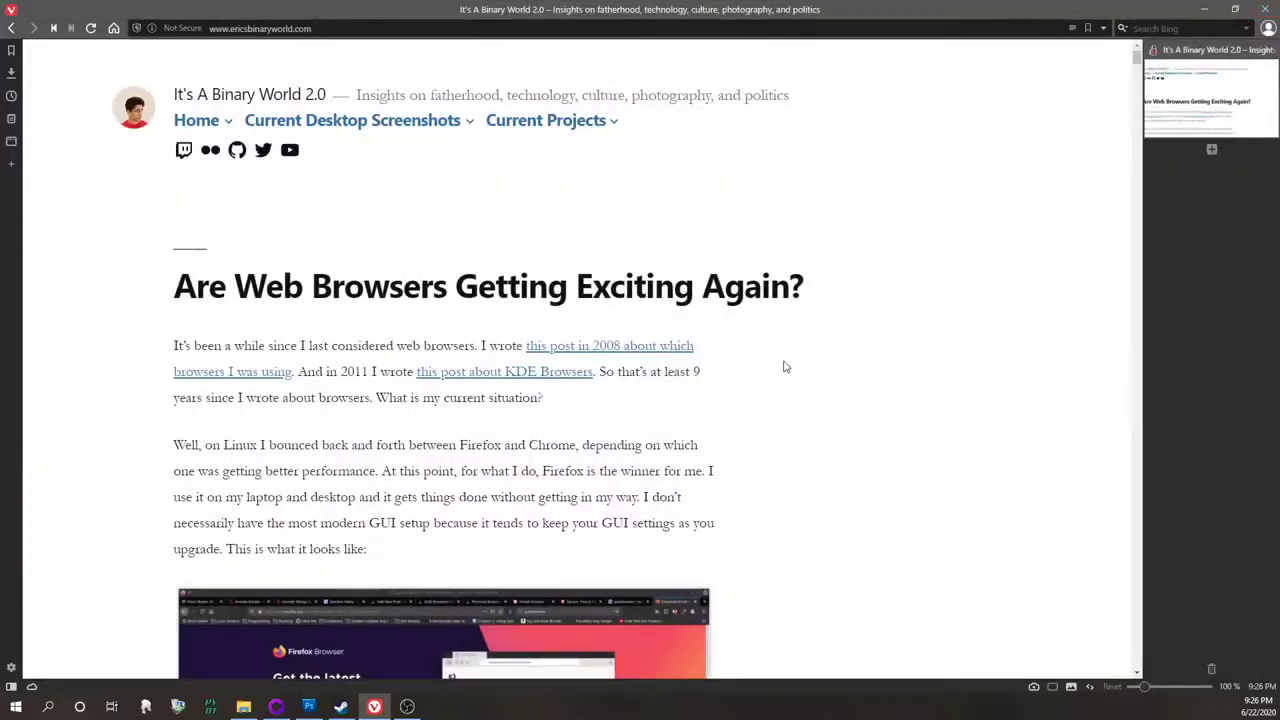
Read through the same blog page in Vivaldi, from the web browsers post down to the April 2020 dishes post
scroll(790, 360, "down", 20)
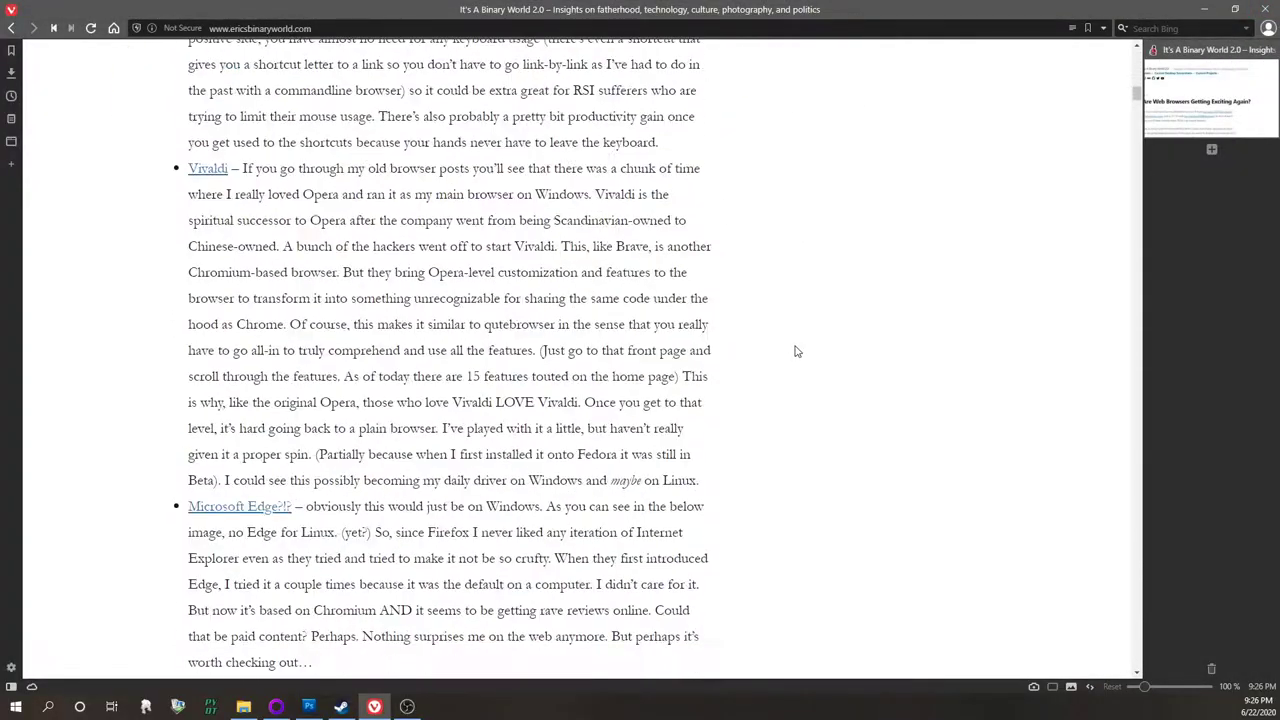
scroll(796, 350, "down", 20)
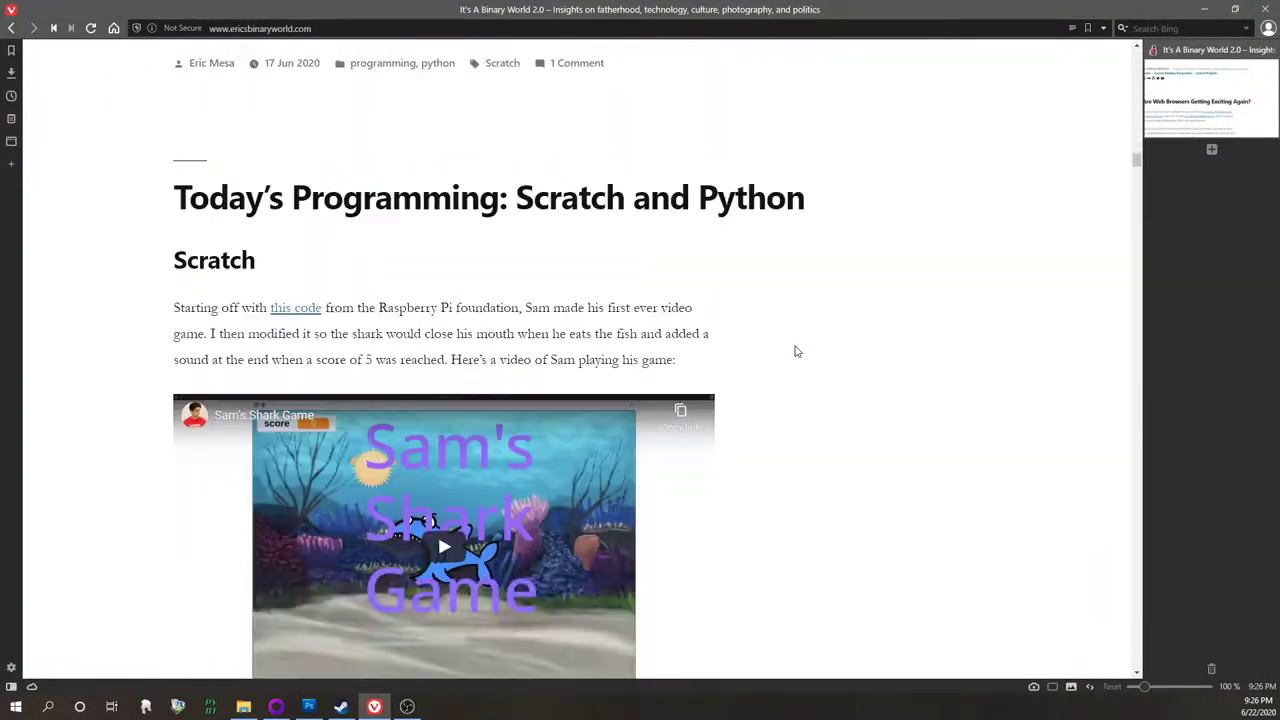
scroll(766, 349, "up", 5)
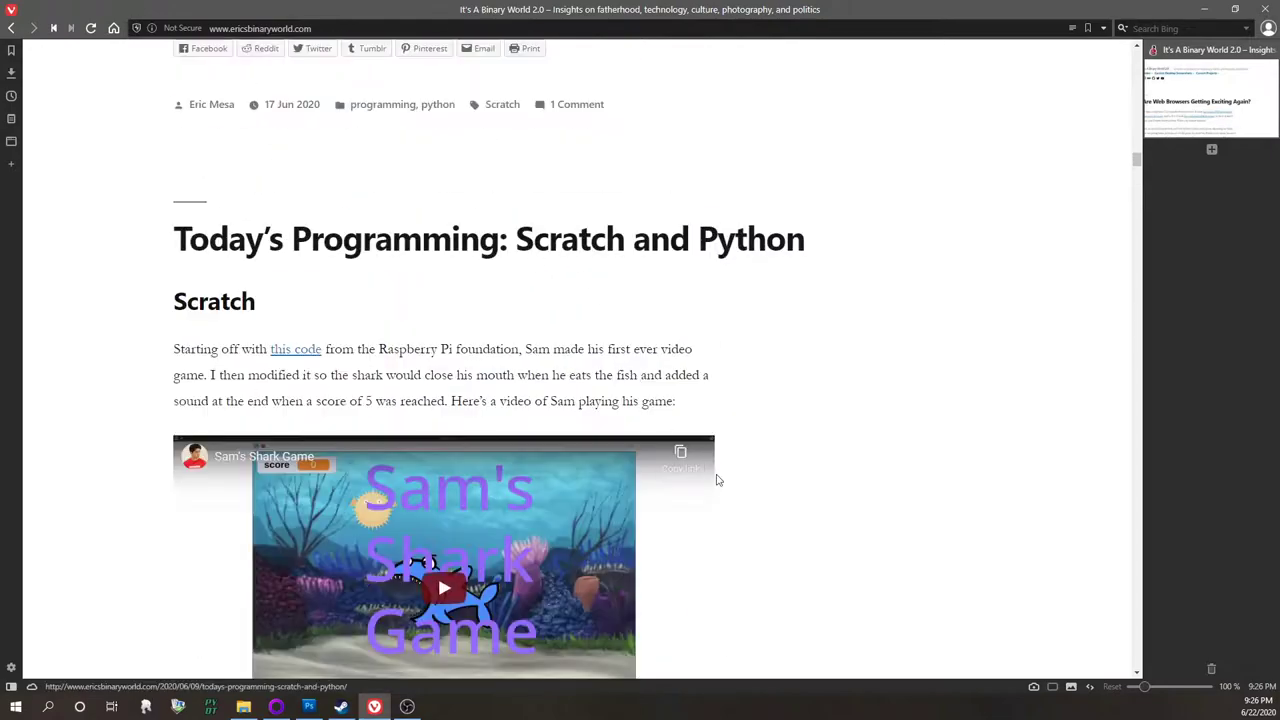
scroll(763, 425, "down", 20)
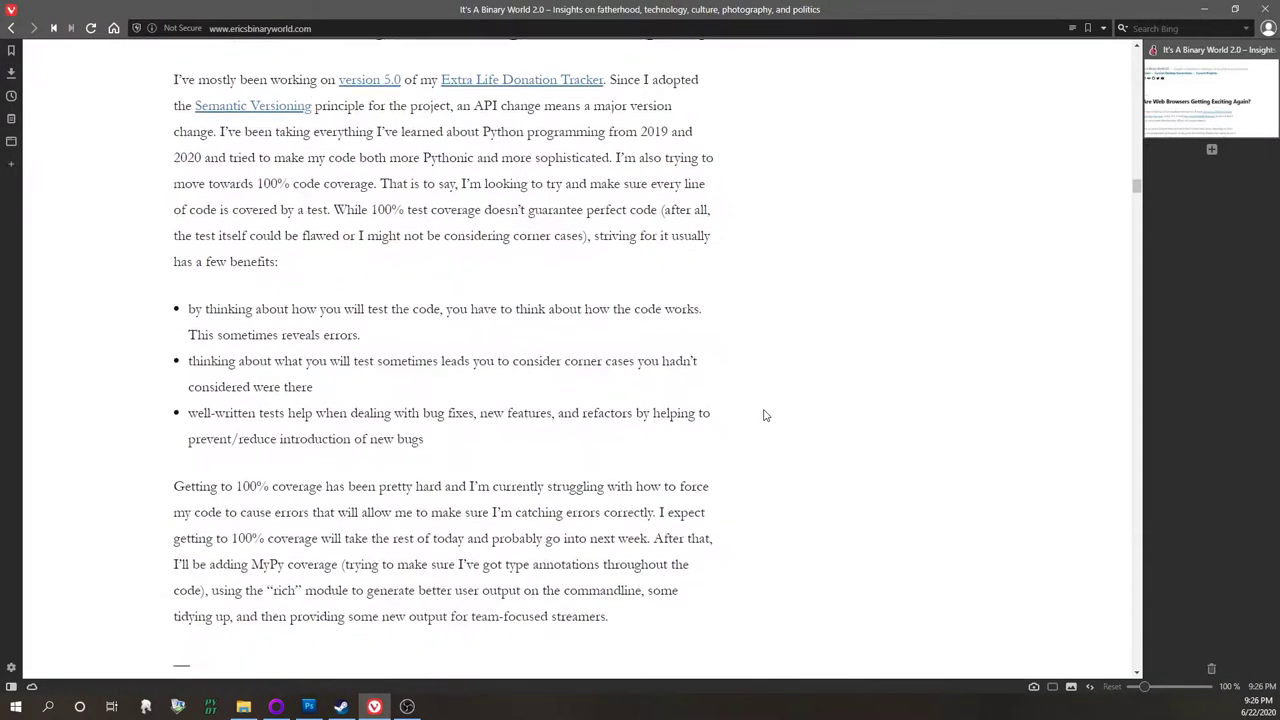
scroll(765, 414, "down", 15)
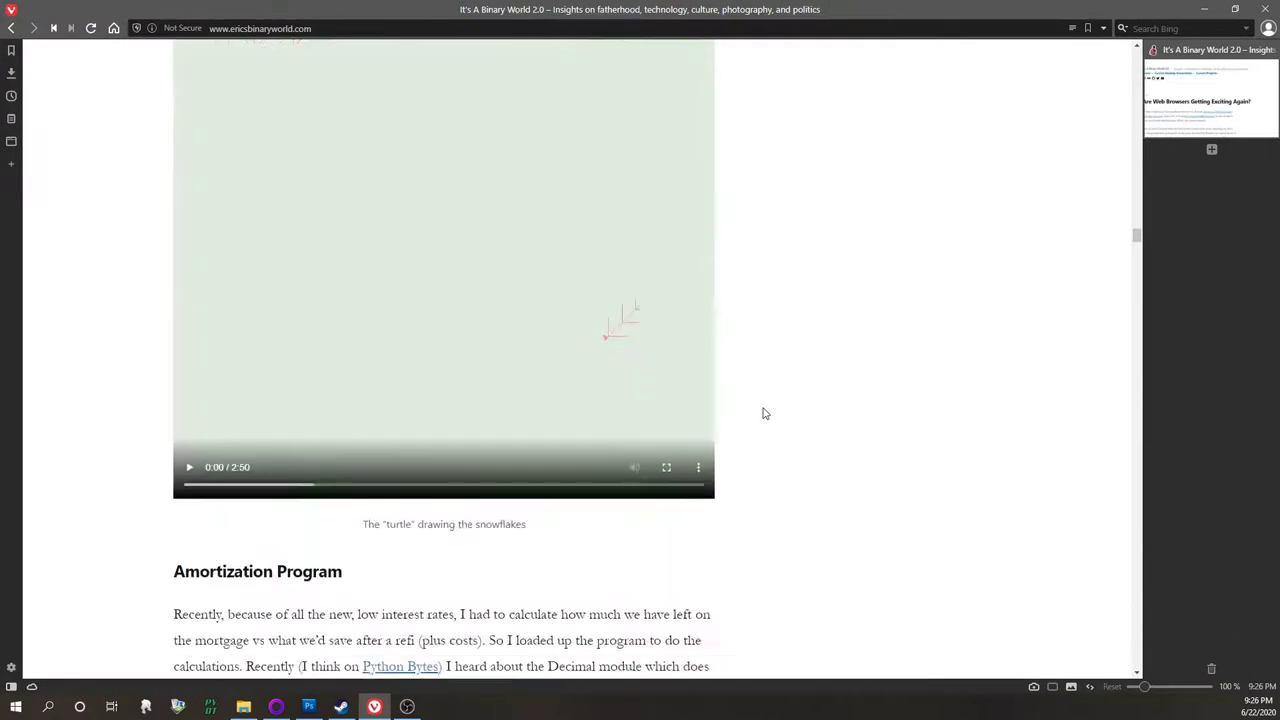
scroll(764, 413, "down", 20)
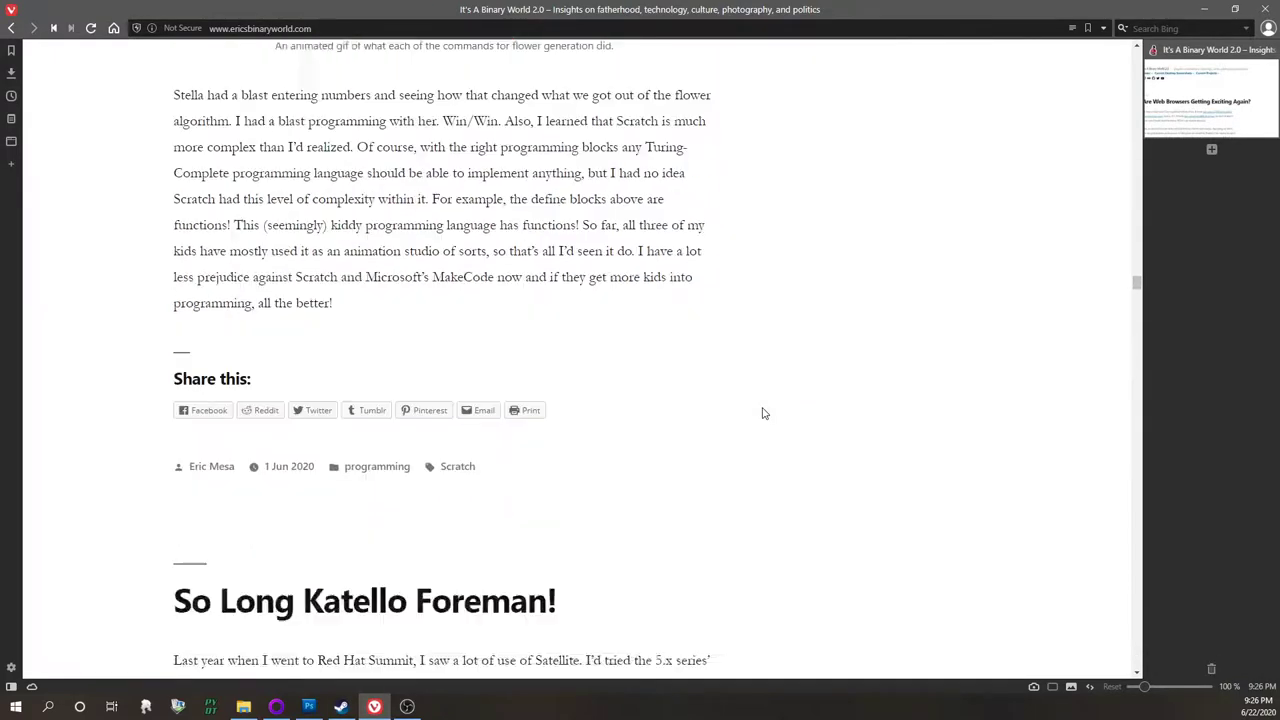
scroll(764, 412, "down", 8)
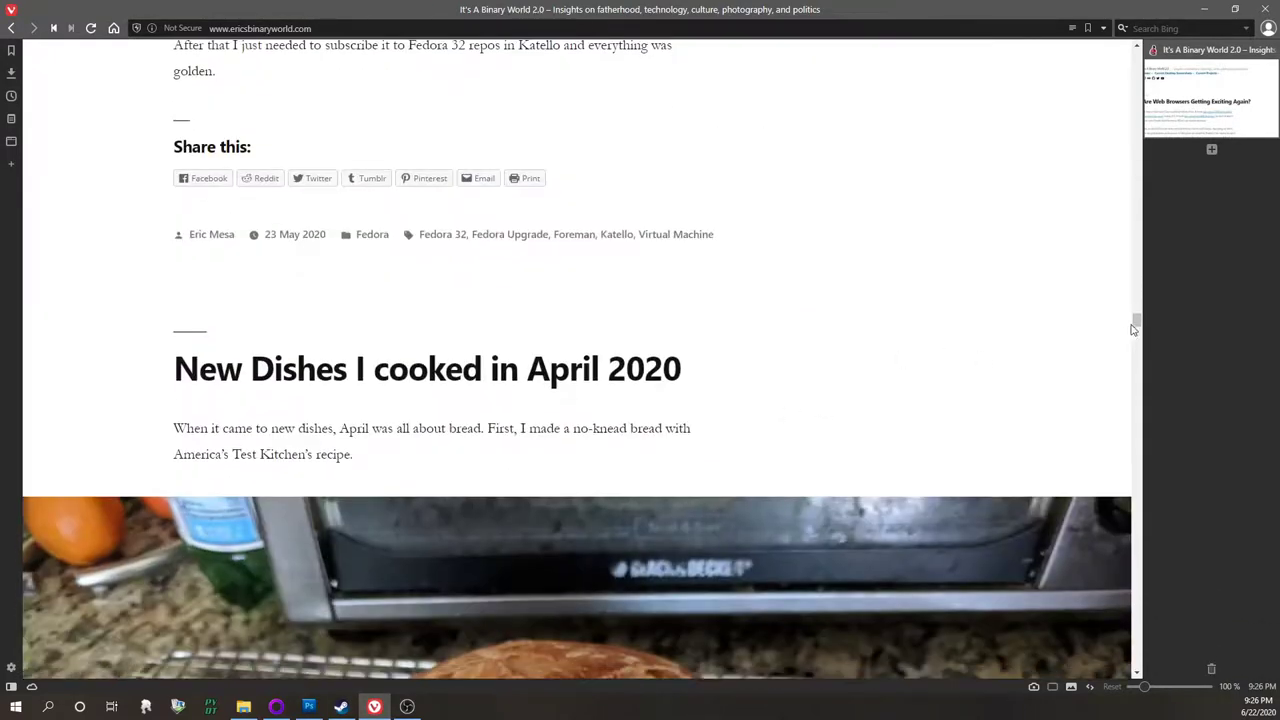
left_click_drag(1136, 327, 1136, 340)
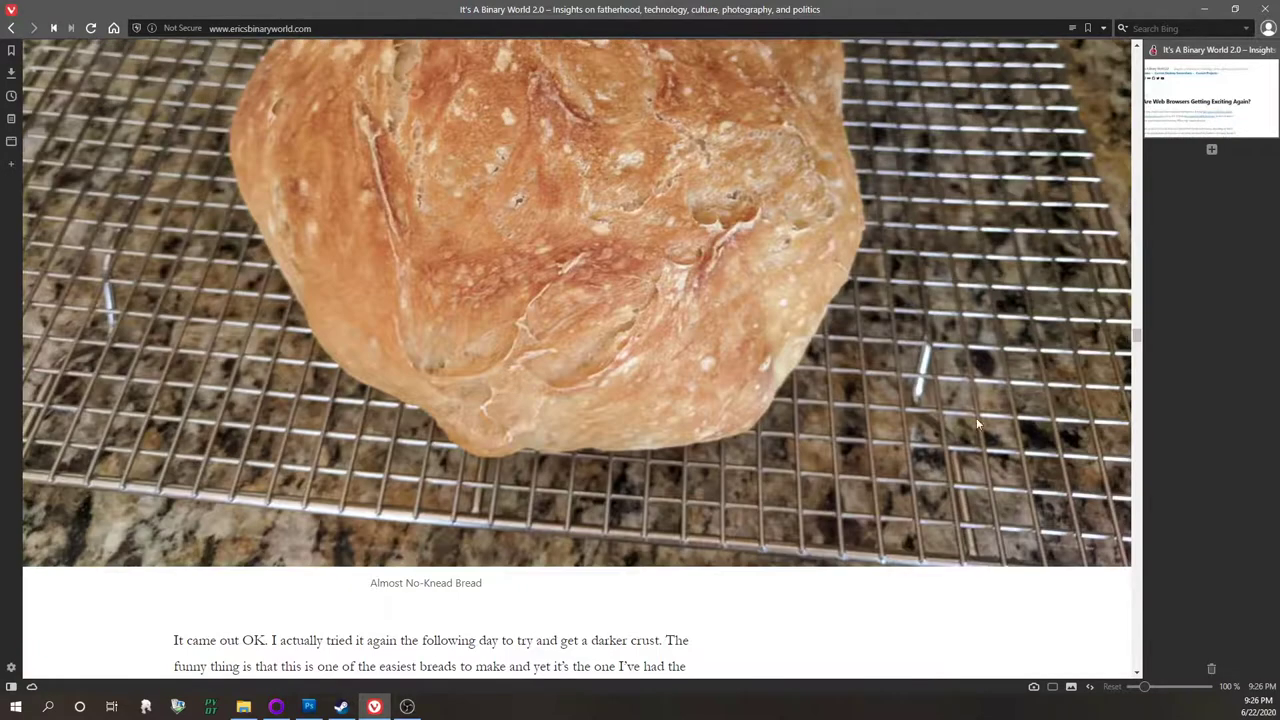
scroll(963, 425, "up", 5)
Add a new Start Page tab and check the blog tab's commands, including the Move Tab options, dismissing them without choosing any
left_click(1210, 147)
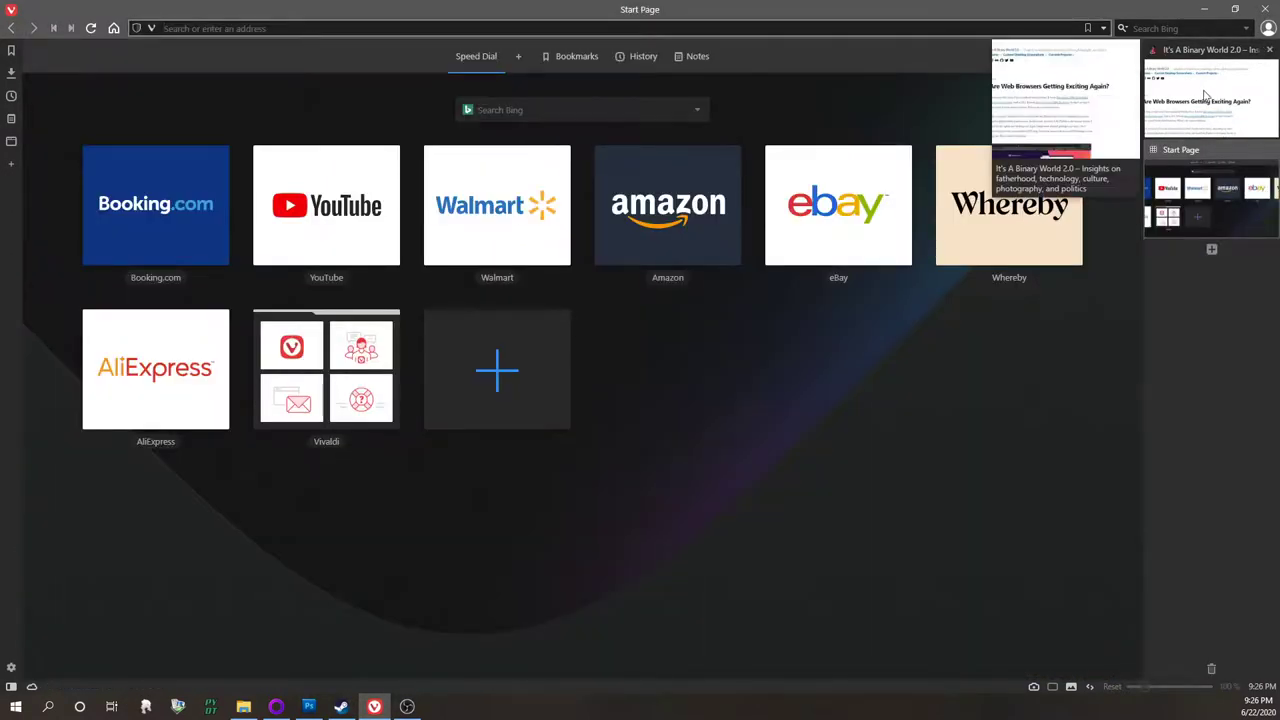
right_click(1219, 113)
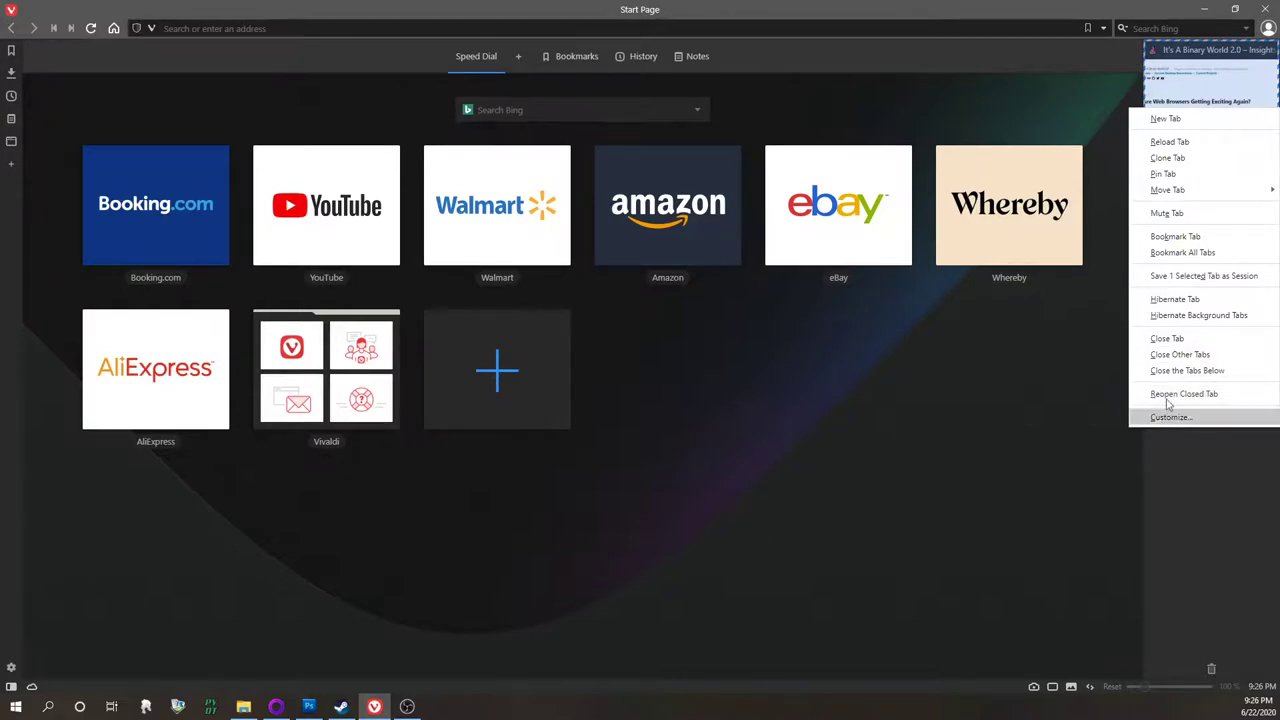
mouse_move(1186, 190)
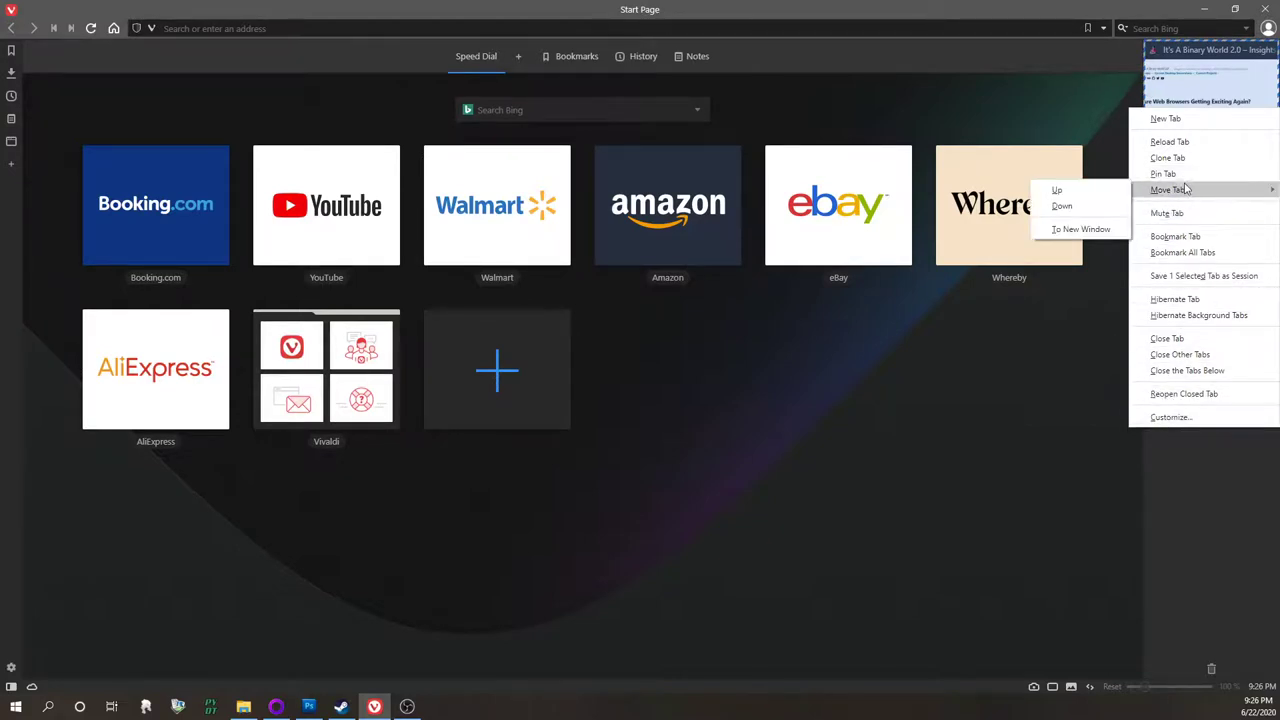
left_click(1104, 71)
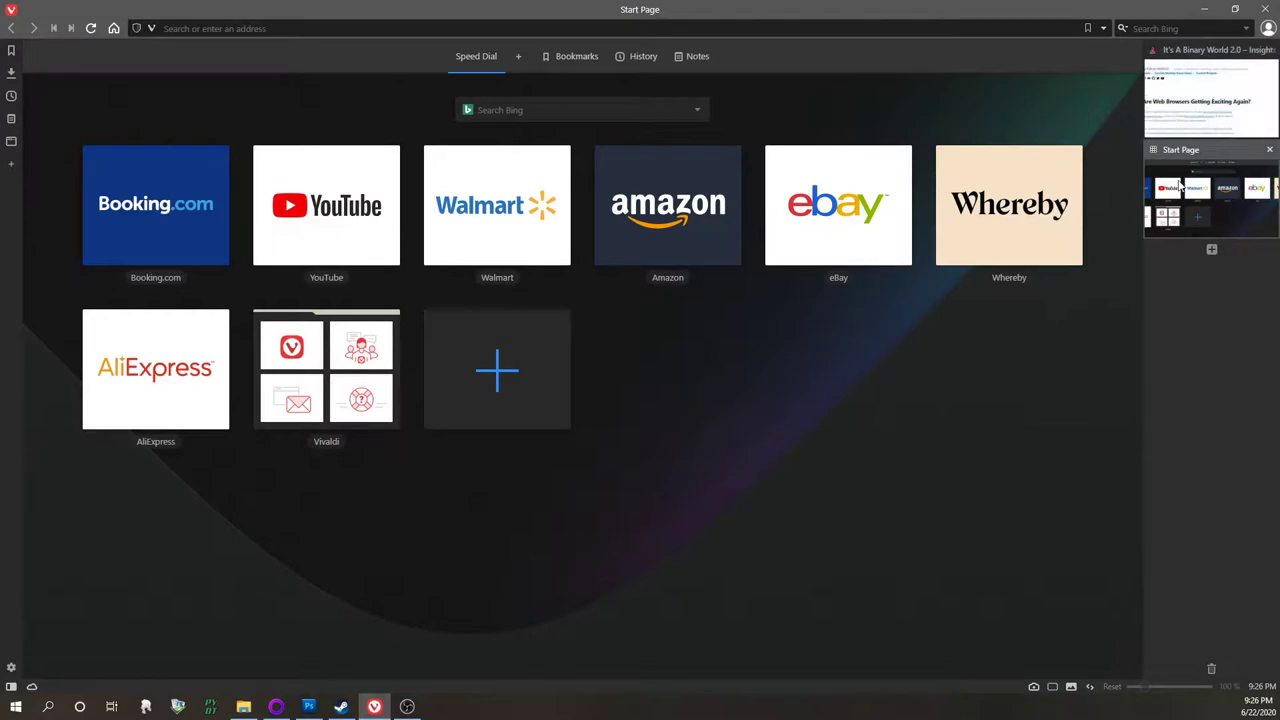
left_click(502, 34)
type("y")
key("Return")
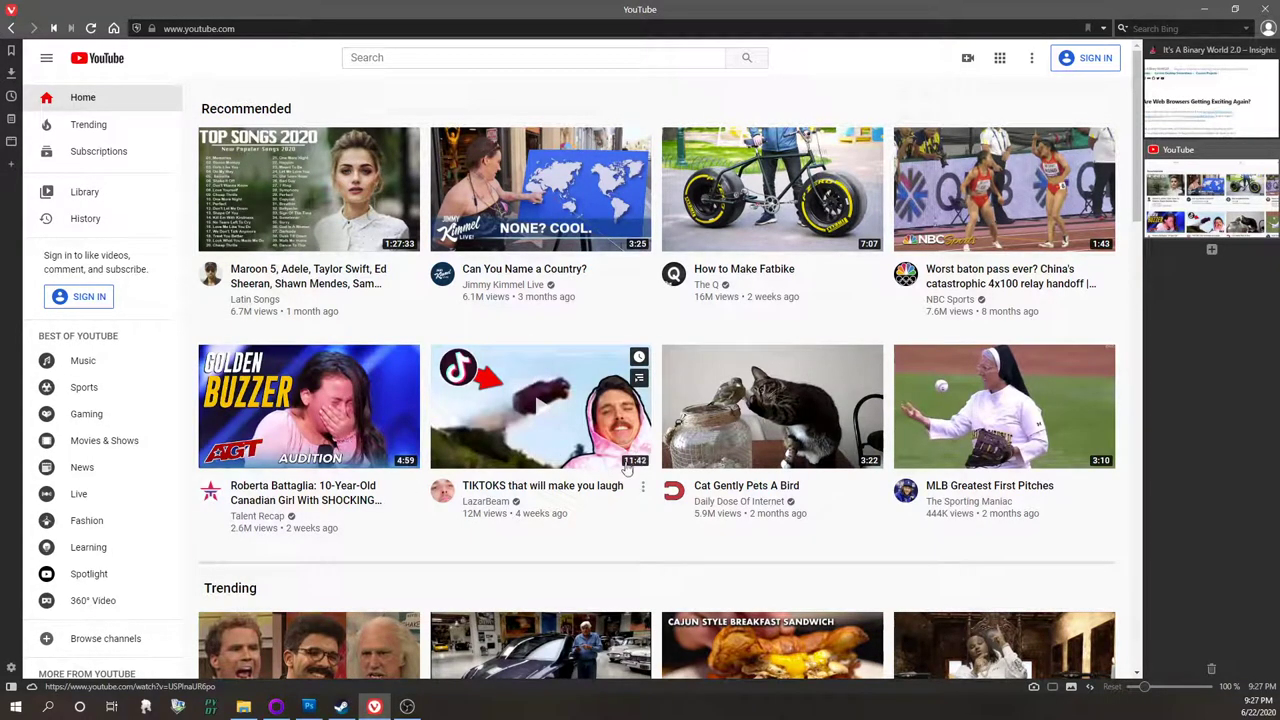
left_click(918, 452)
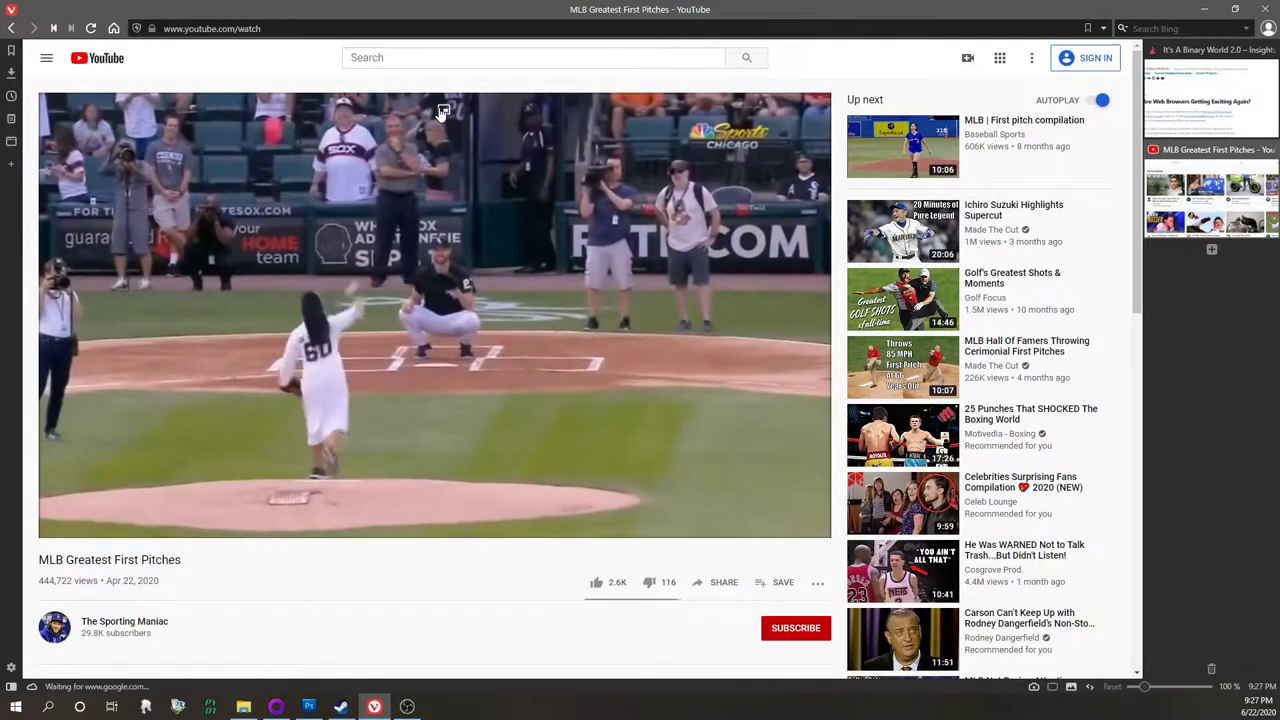
Pop the video out into picture-in-picture and move the floating window across the page to partly cover the suggested videos
left_click(443, 110)
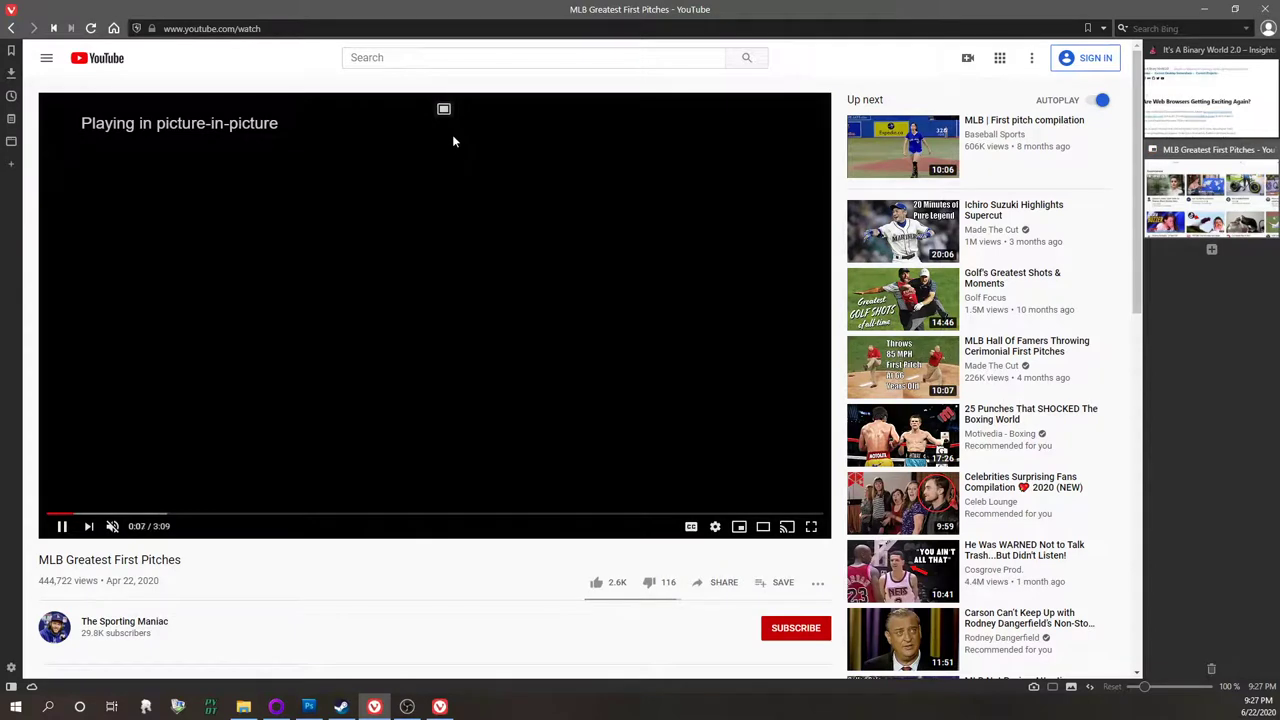
left_click(430, 708)
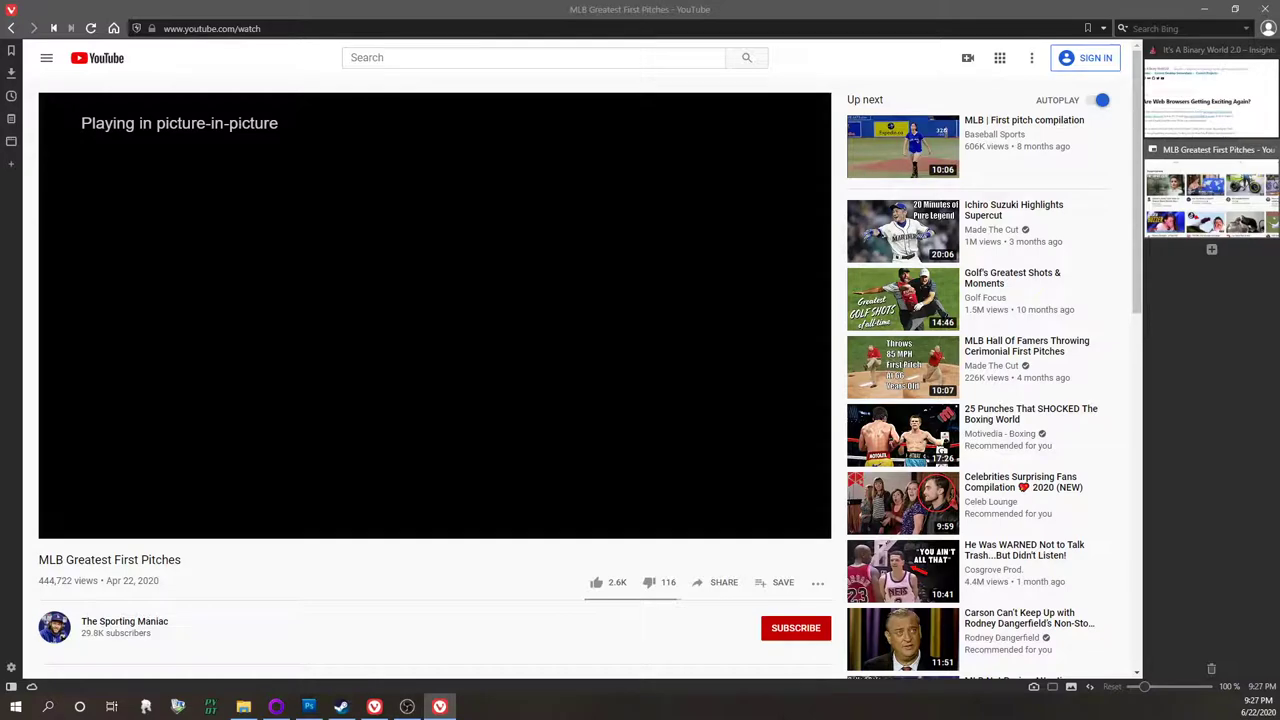
left_click_drag(1088, 516, 596, 249)
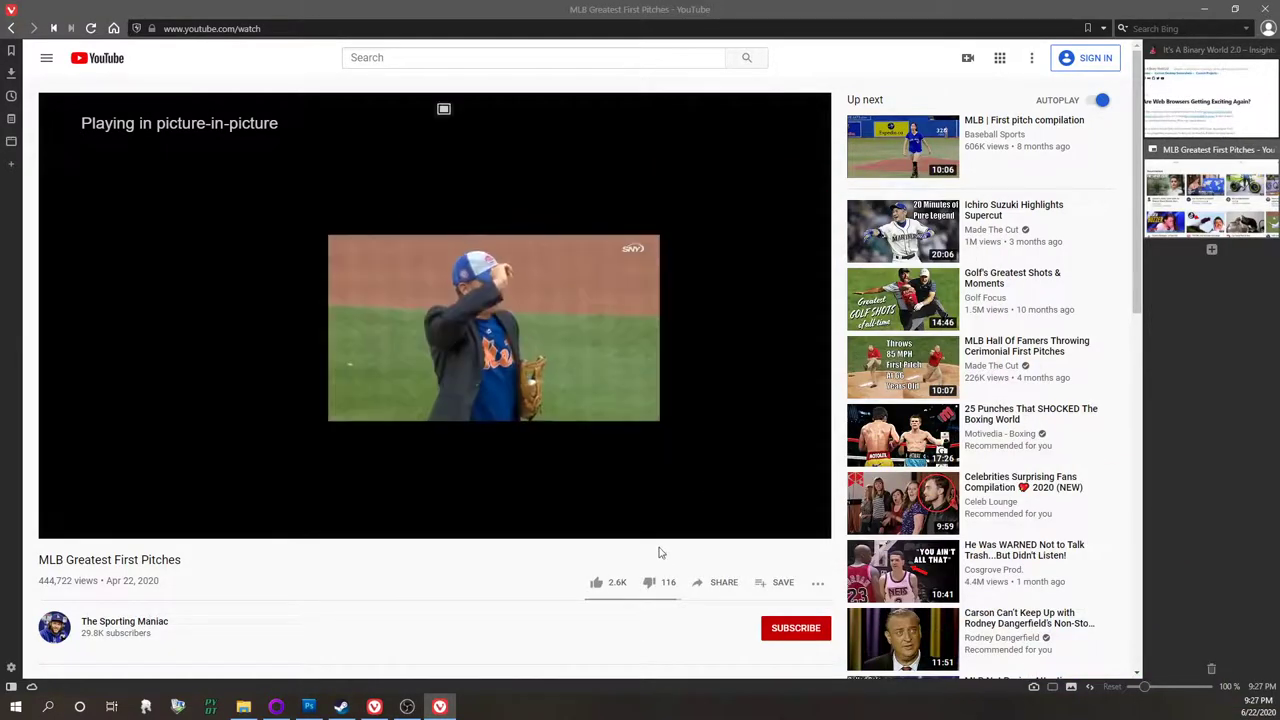
left_click_drag(563, 324, 824, 298)
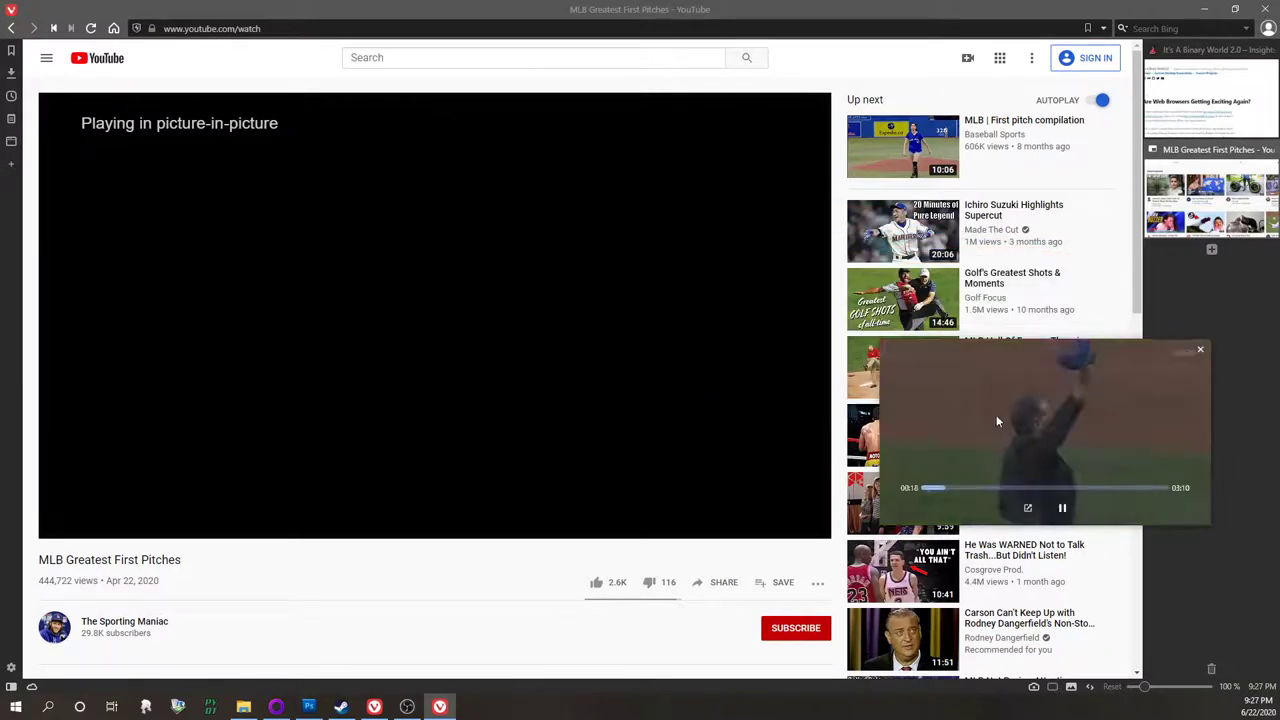
Add another Start Page tab and move the floating video further down, just above the status bar
left_click(1214, 252)
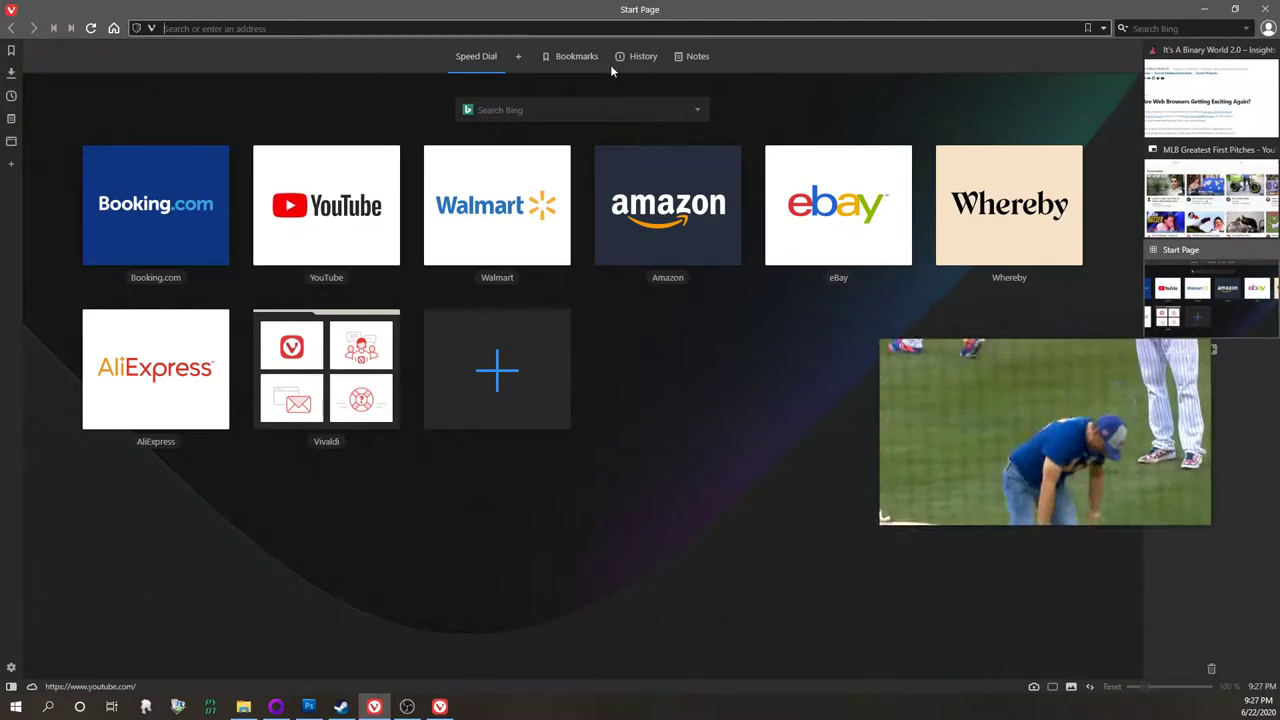
left_click_drag(952, 400, 970, 535)
mouse_move(969, 509)
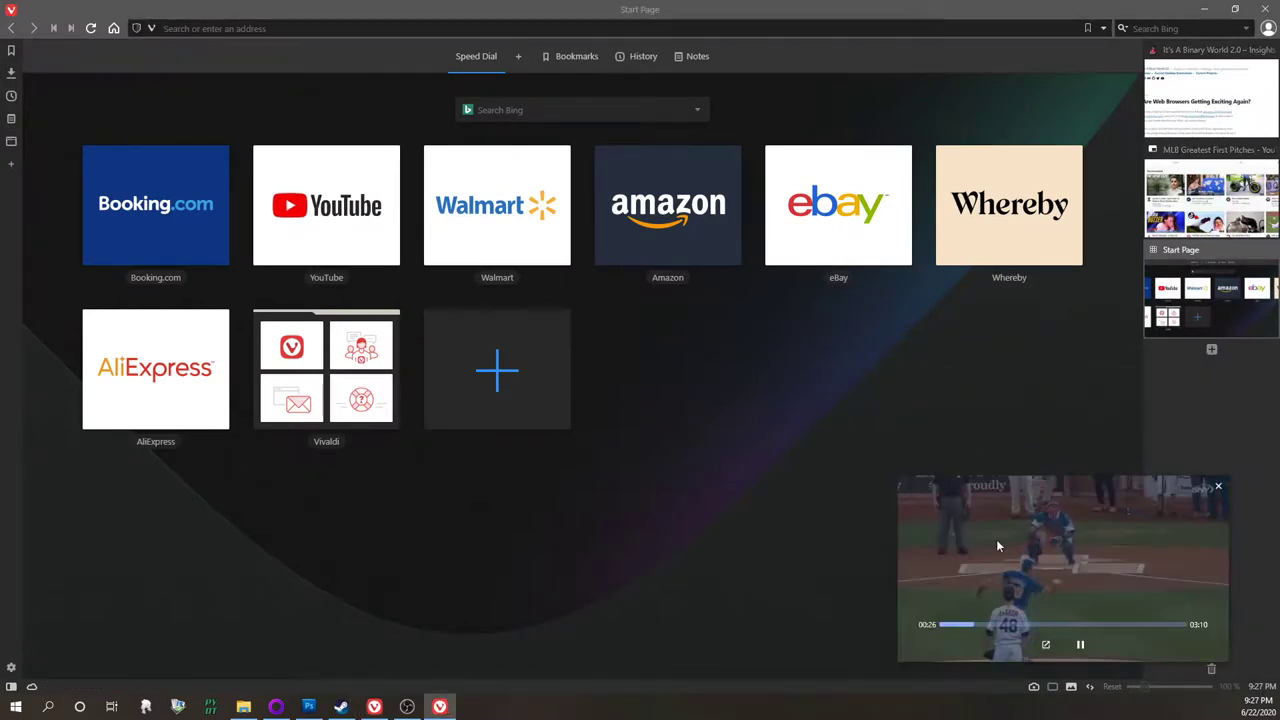
Switch to the blog tab and browse to the Malasadas photo with the video still floating
left_click(1170, 112)
scroll(619, 460, "down", 12)
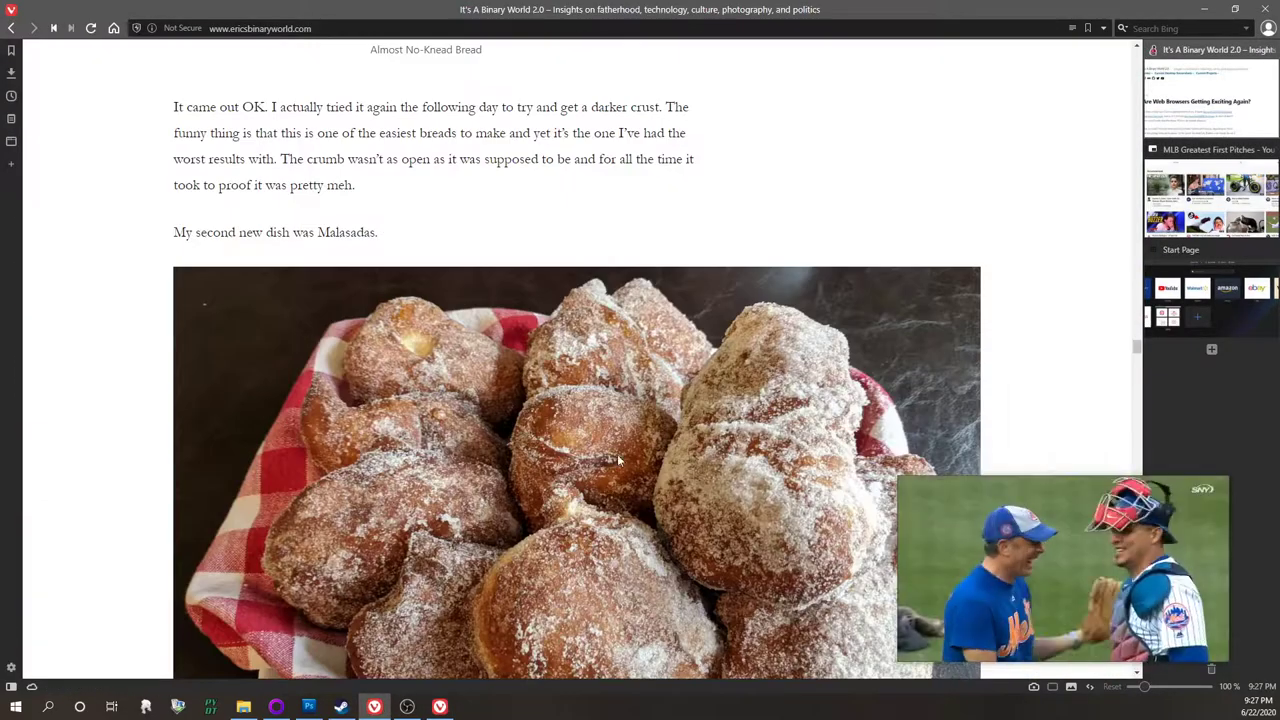
Browse further down the blog through the Ubuntu server install and k3s posts with the video still floating
scroll(619, 460, "down", 20)
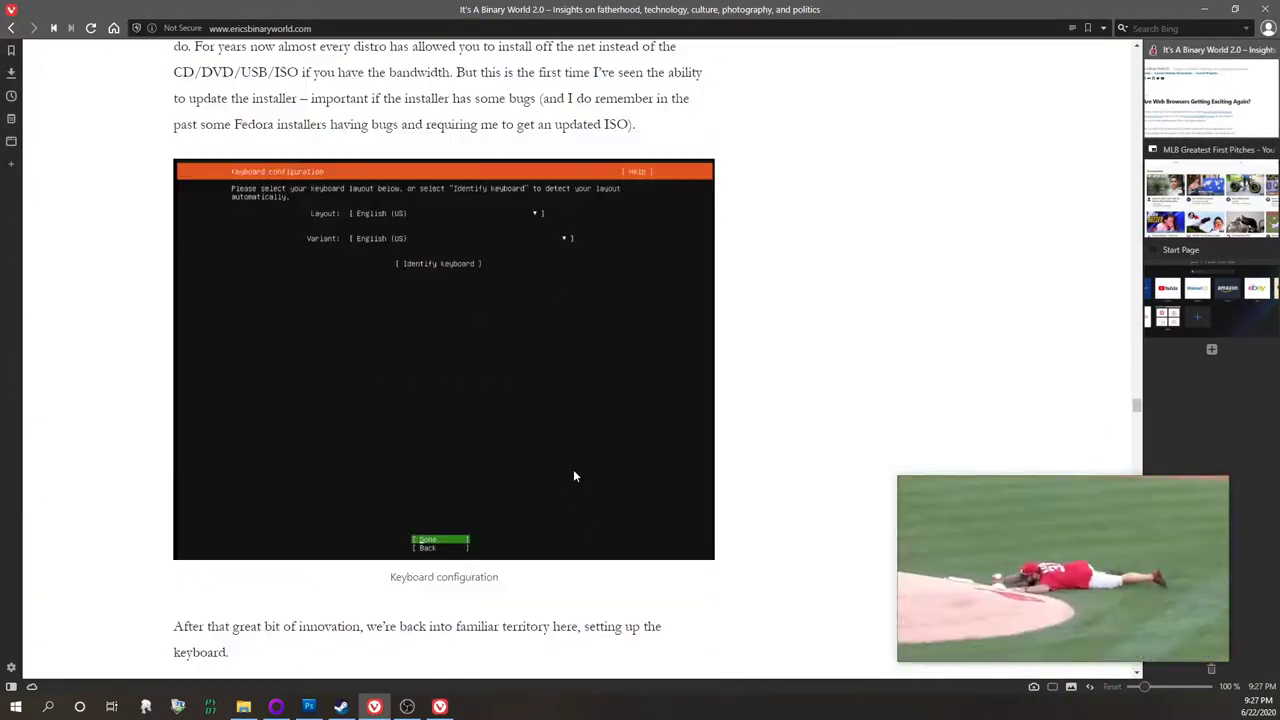
scroll(575, 476, "down", 20)
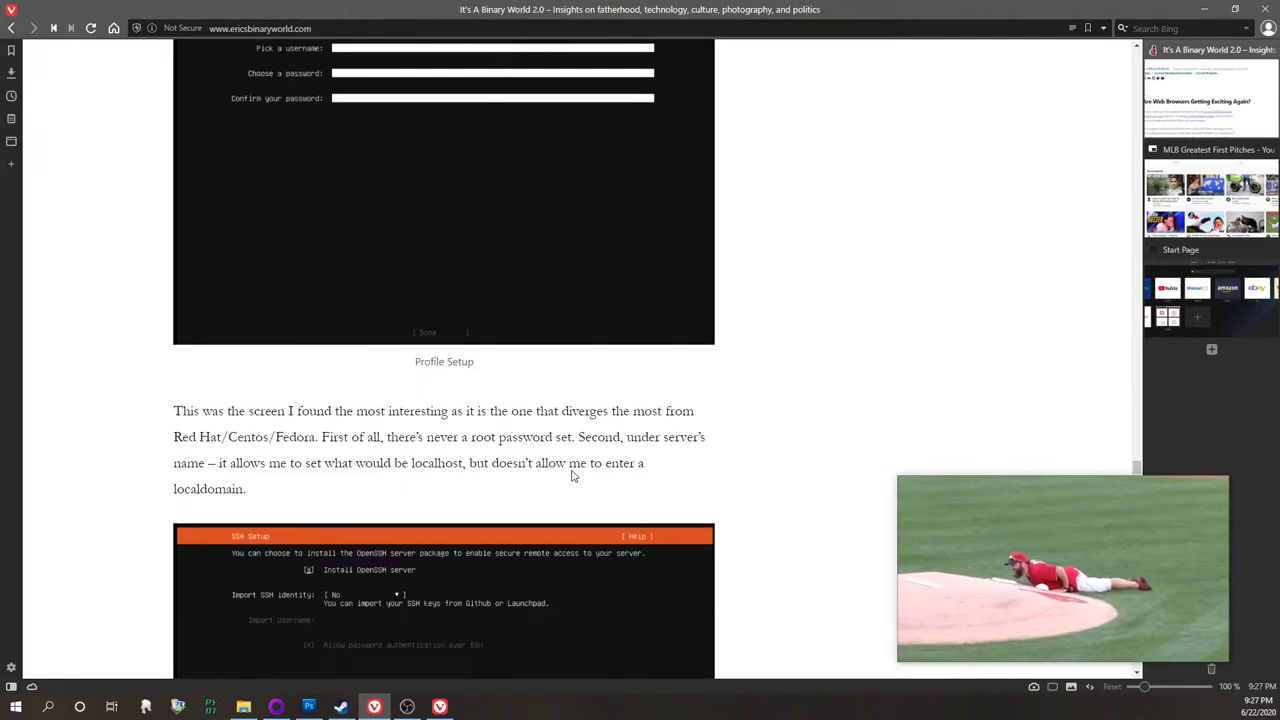
scroll(571, 468, "down", 10)
scroll(628, 413, "up", 3)
scroll(628, 413, "down", 15)
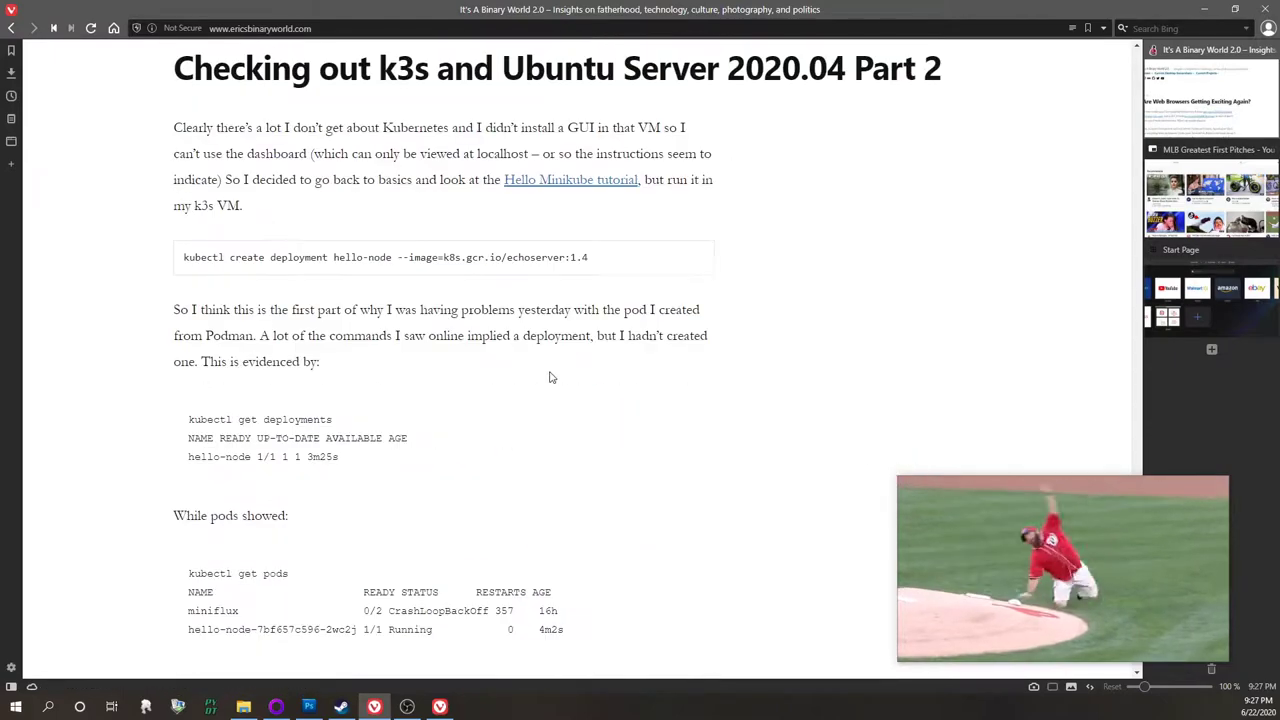
scroll(549, 377, "down", 20)
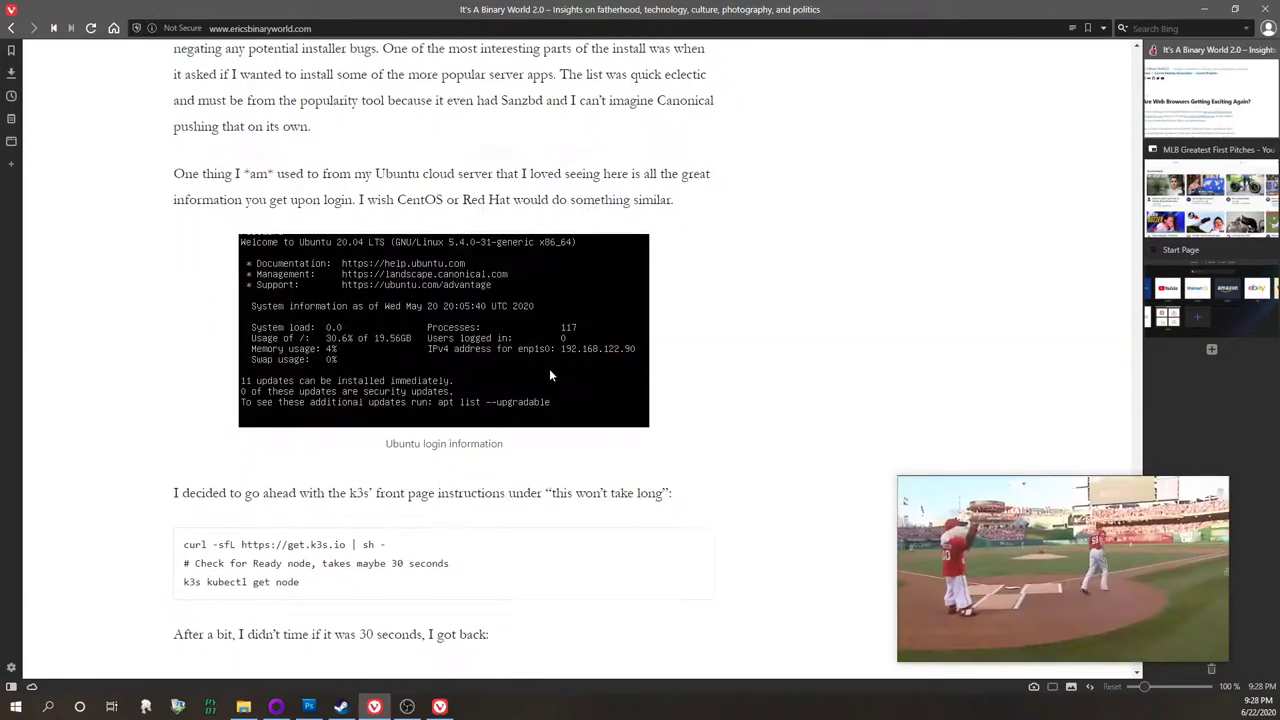
scroll(549, 376, "down", 5)
Close the floating picture-in-picture video and continue browsing the blog posts
mouse_move(1206, 501)
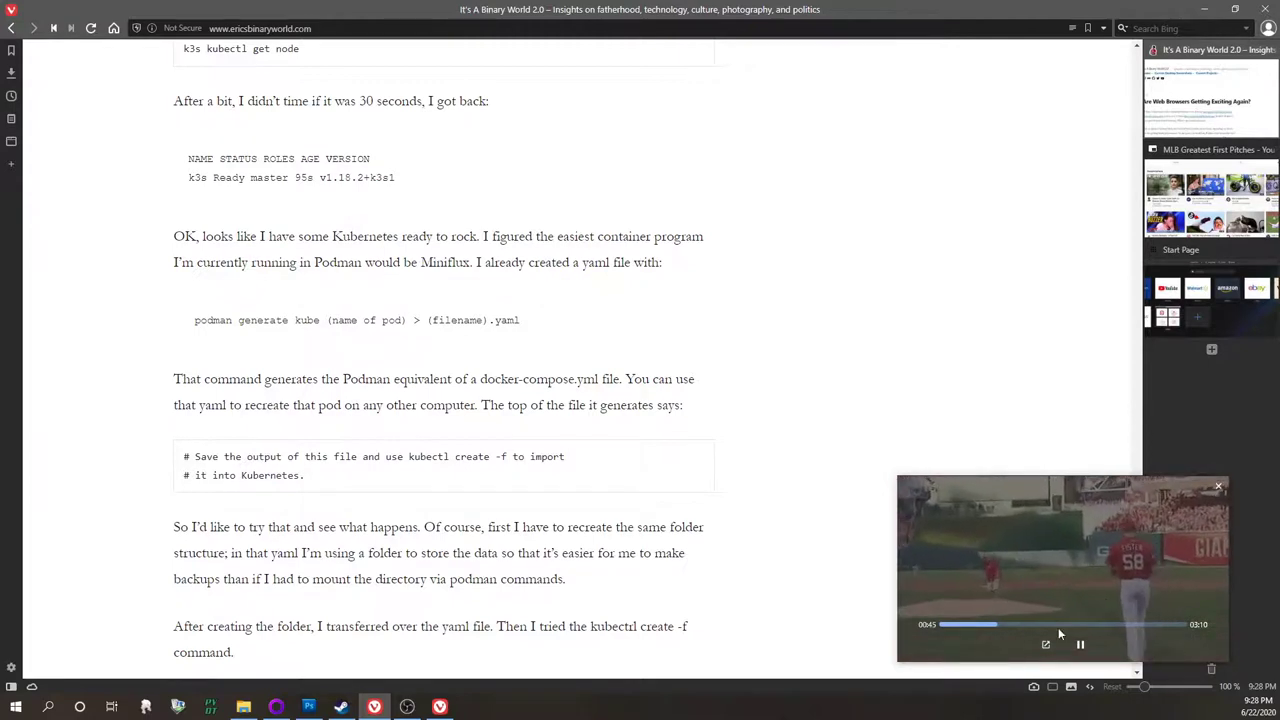
left_click(1218, 487)
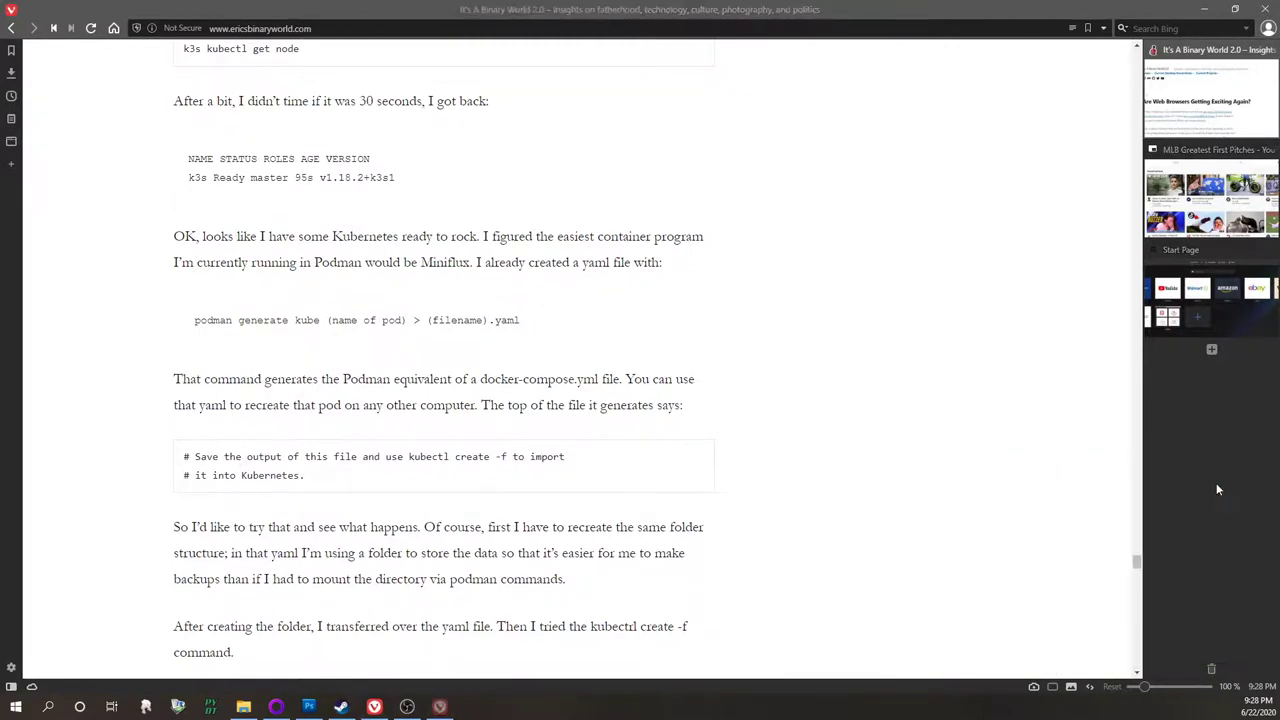
scroll(1071, 414, "up", 15)
scroll(1057, 386, "down", 20)
scroll(1060, 395, "down", 5)
Close the Start Page tab and the YouTube video tab, leaving only the blog tab open
left_click(1233, 323)
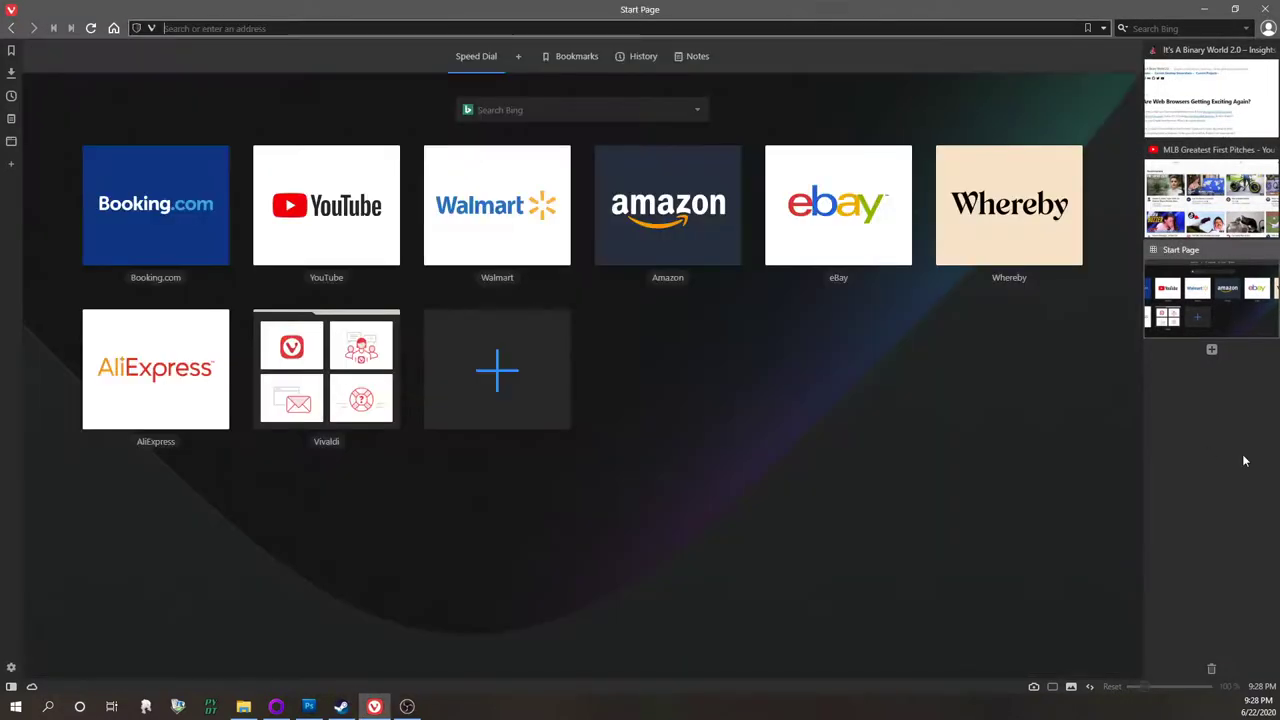
left_click(1269, 250)
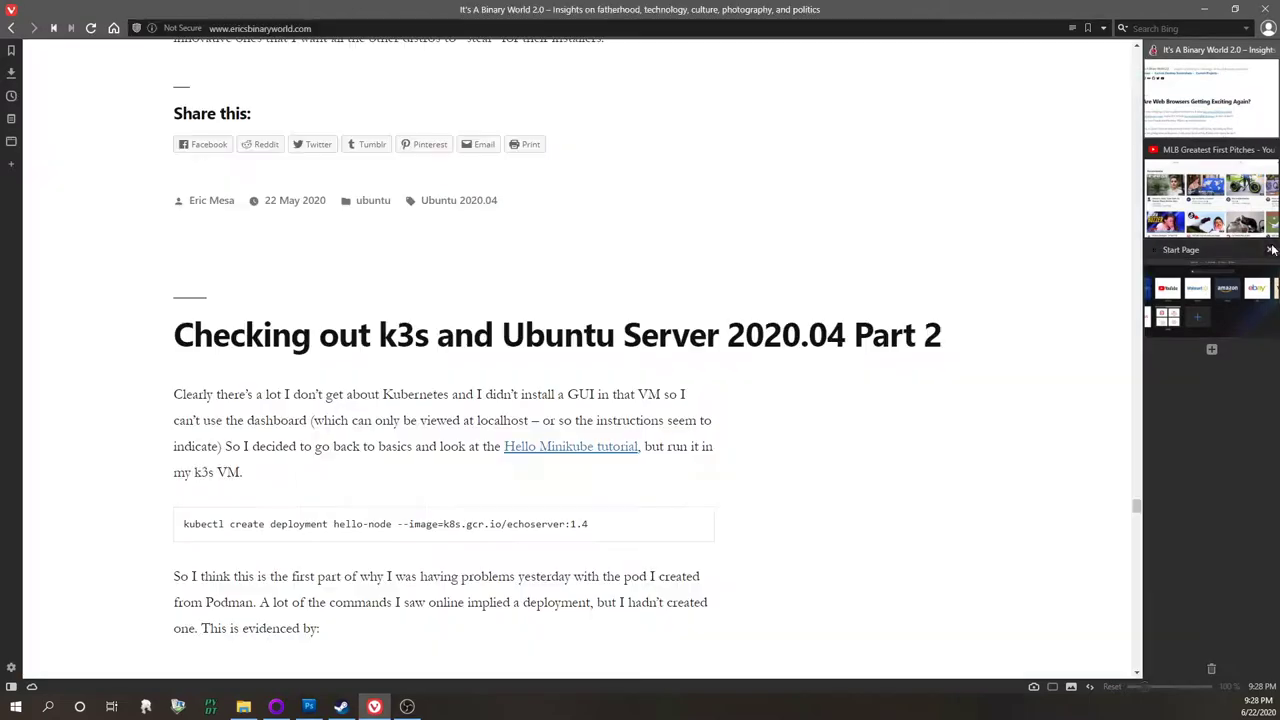
left_click(1240, 207)
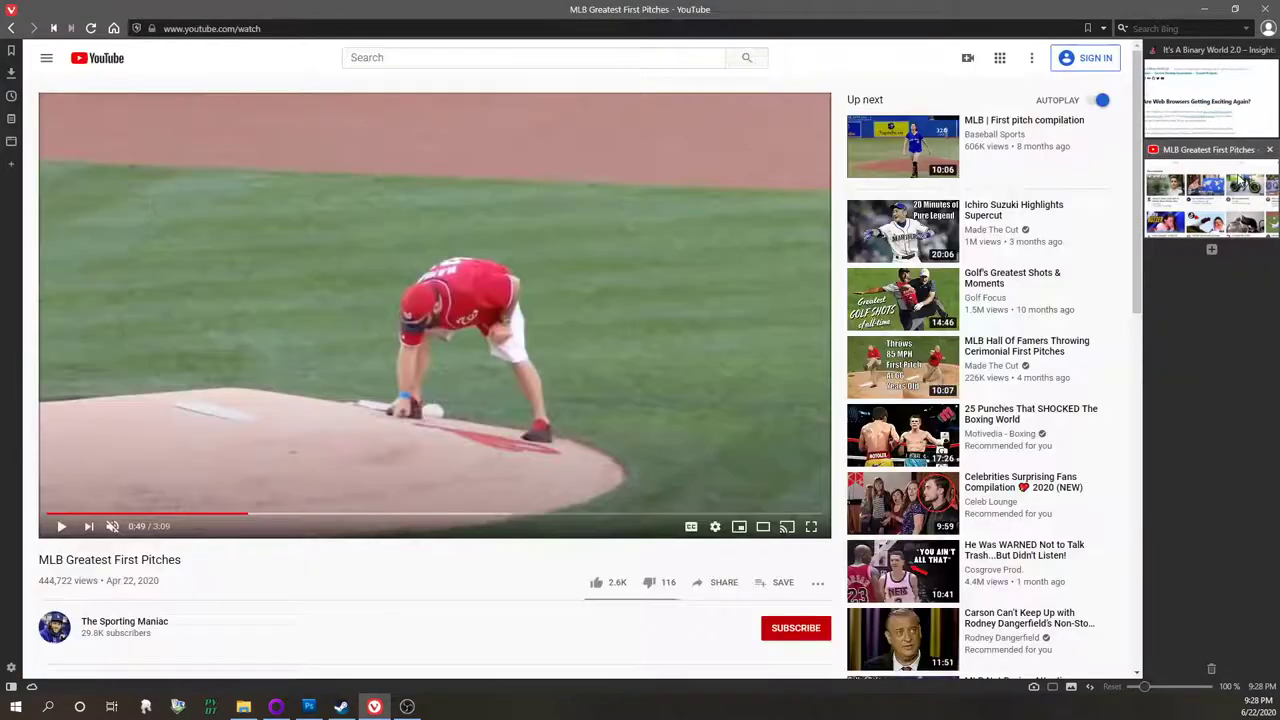
left_click(1270, 150)
Return to the start of the blog's front page and toggle reader view, leaving it on
scroll(1087, 243, "up", 10)
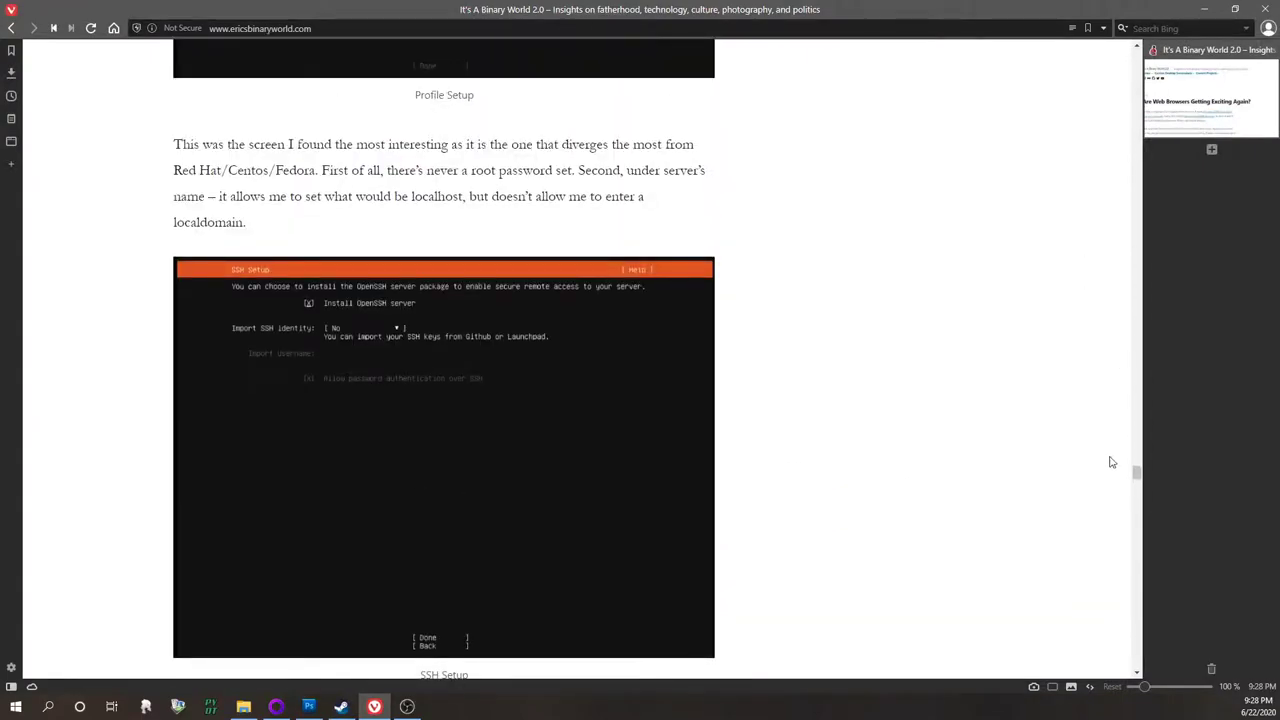
scroll(1111, 463, "up", 3)
left_click_drag(1137, 455, 1102, 31)
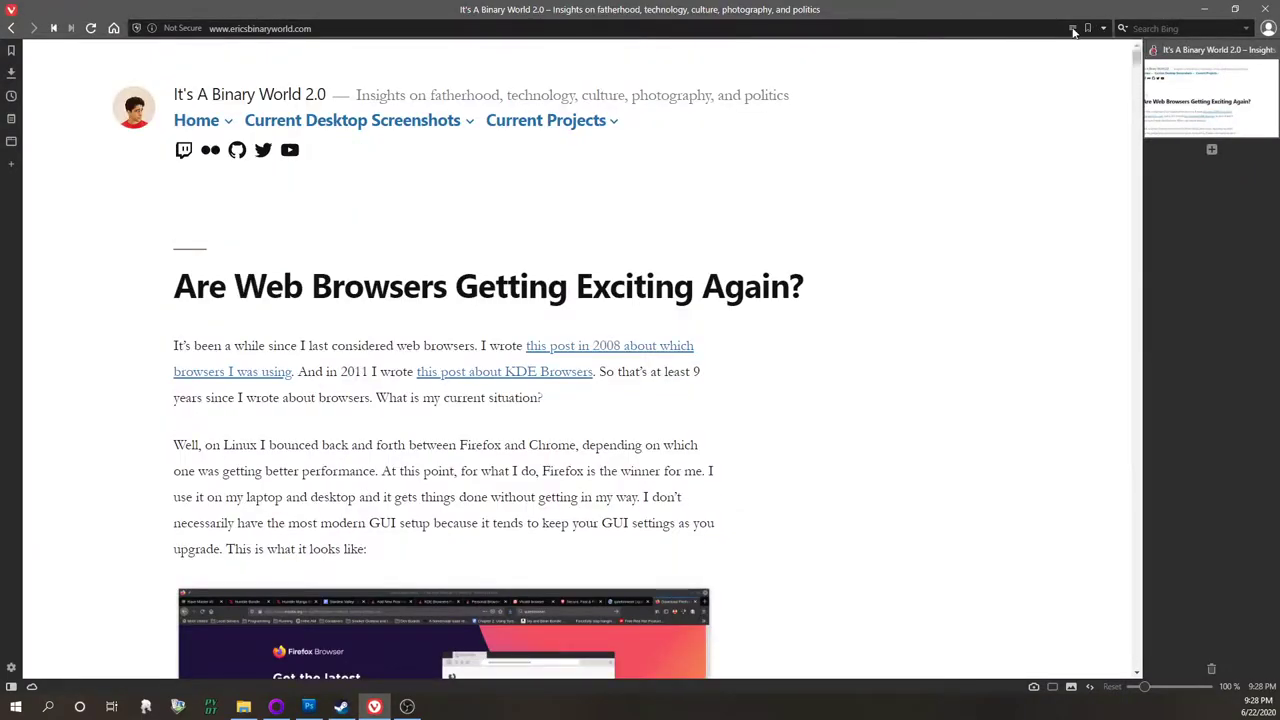
left_click(1073, 30)
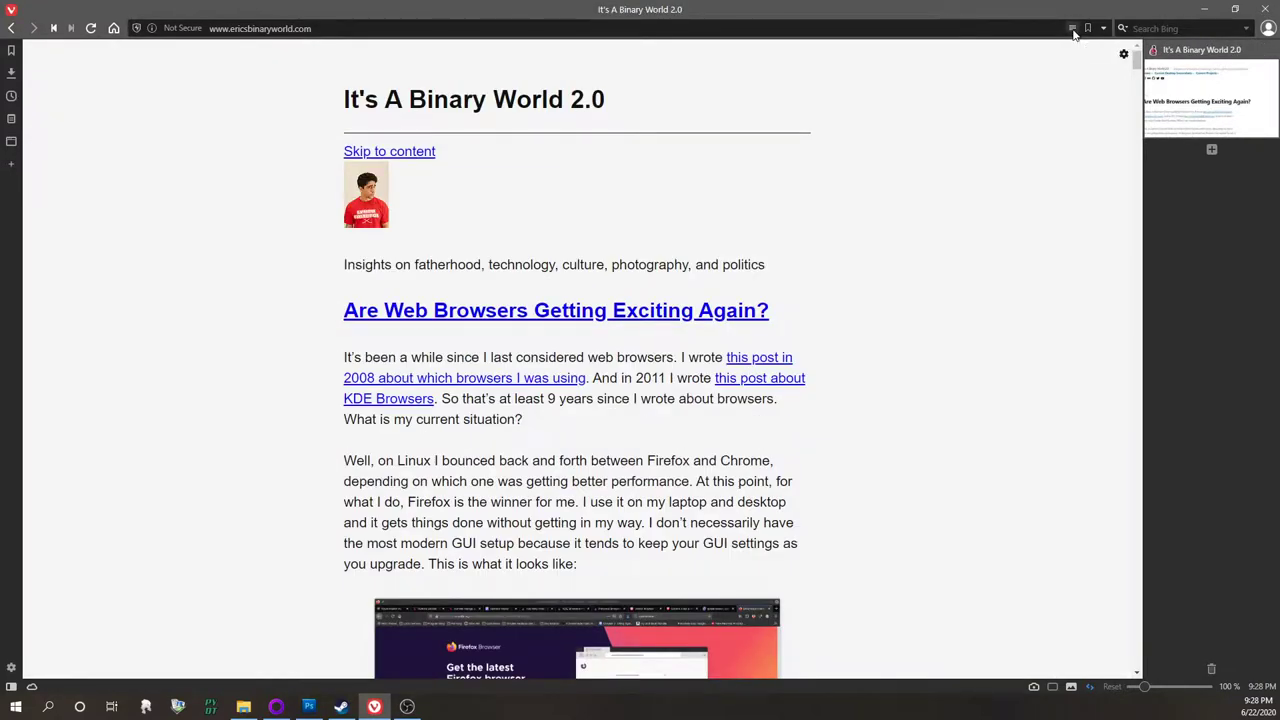
left_click(1073, 30)
left_click(1073, 30)
Look through the blog posts in reader view, then restore the page's normal view from its beginning
scroll(1068, 175, "down", 12)
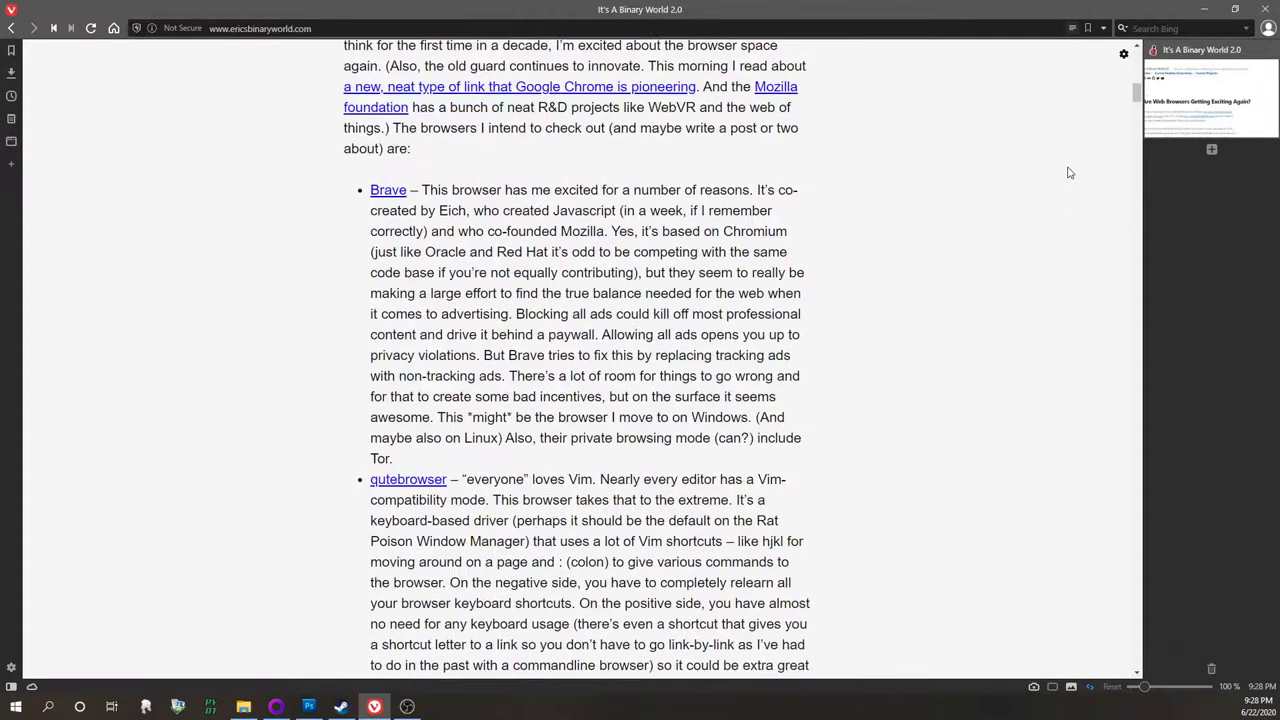
scroll(1068, 173, "down", 15)
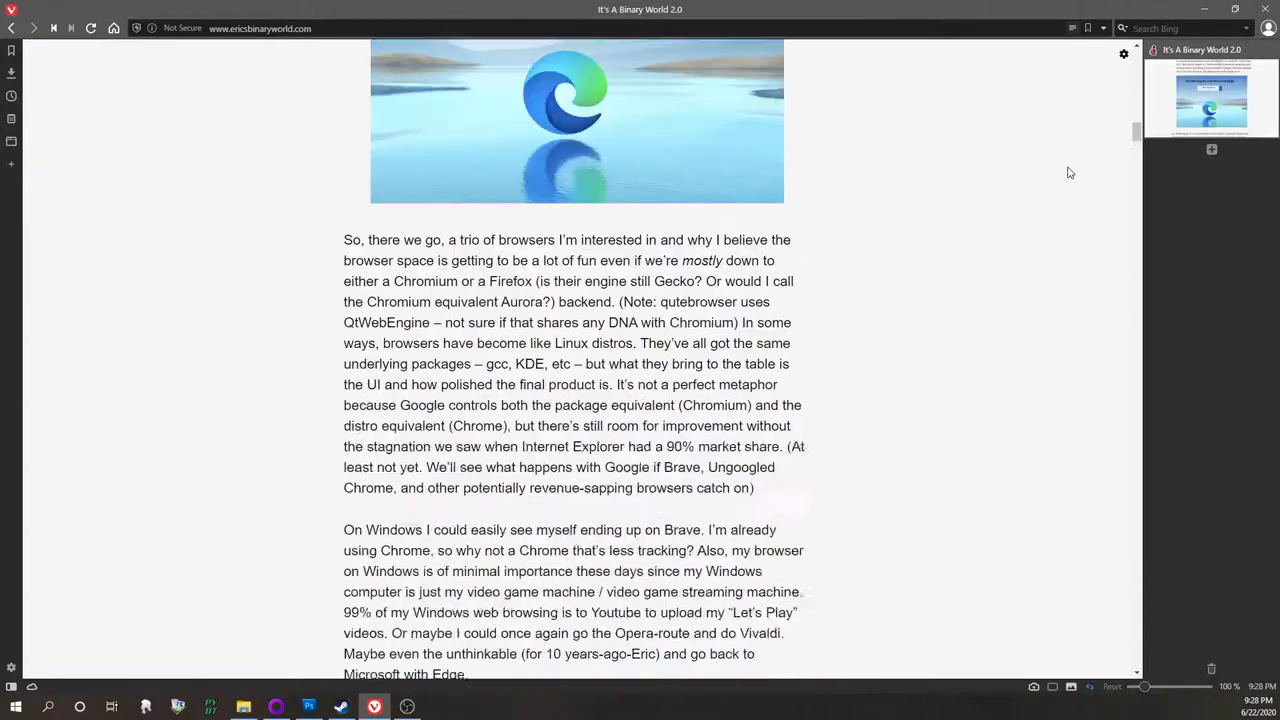
scroll(1068, 173, "down", 15)
scroll(1030, 207, "down", 20)
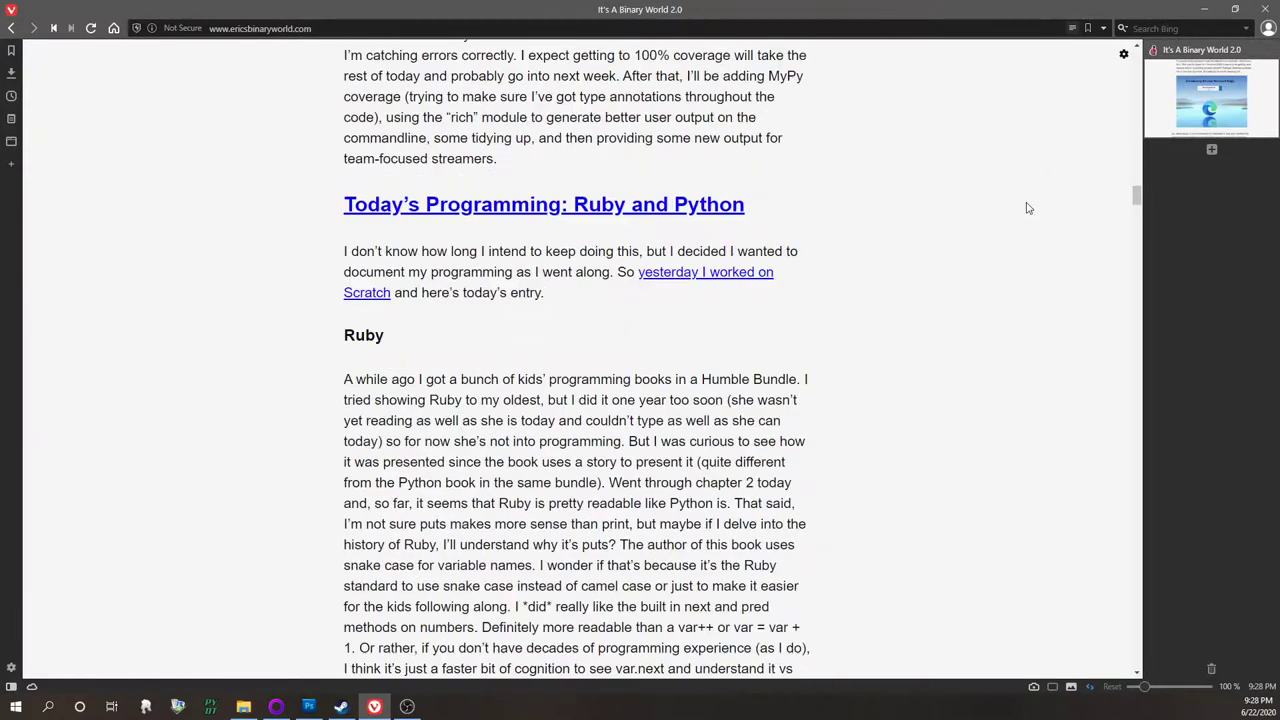
scroll(1032, 207, "down", 15)
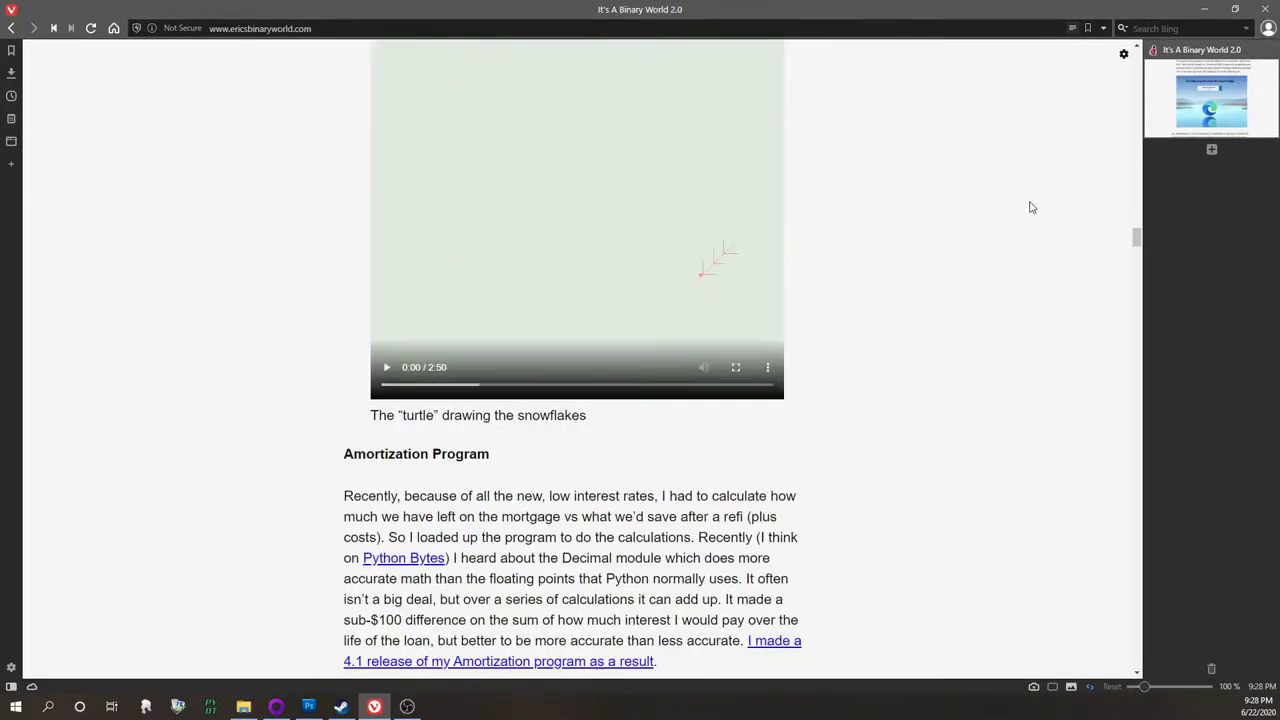
scroll(1032, 207, "down", 5)
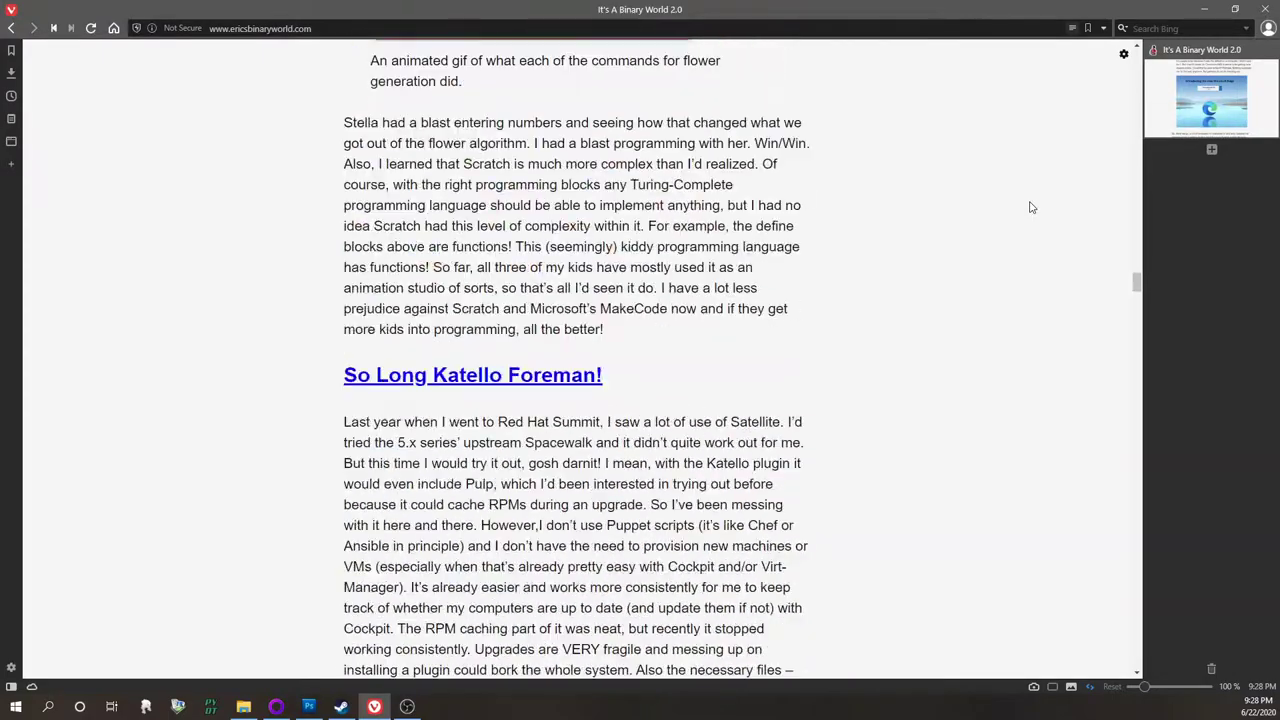
left_click_drag(1136, 284, 1079, 31)
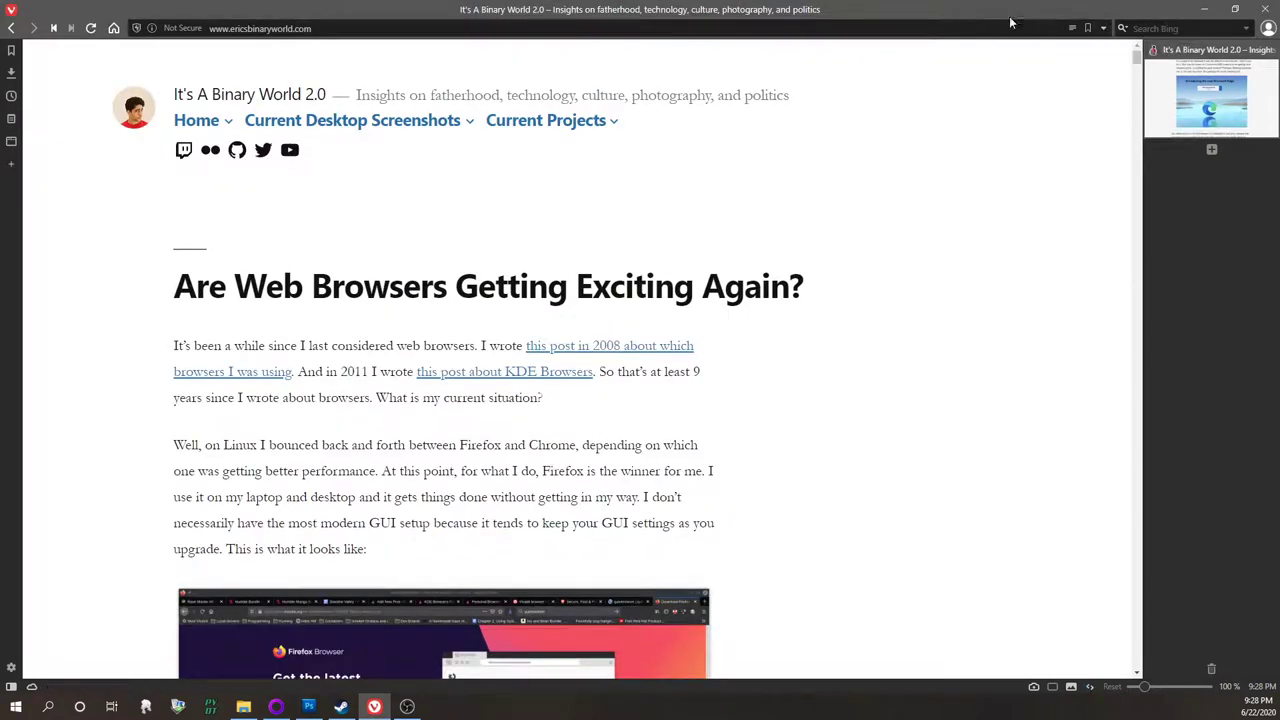
View the typed address history, then the site's connection information and its Flash permission options
left_click(1104, 28)
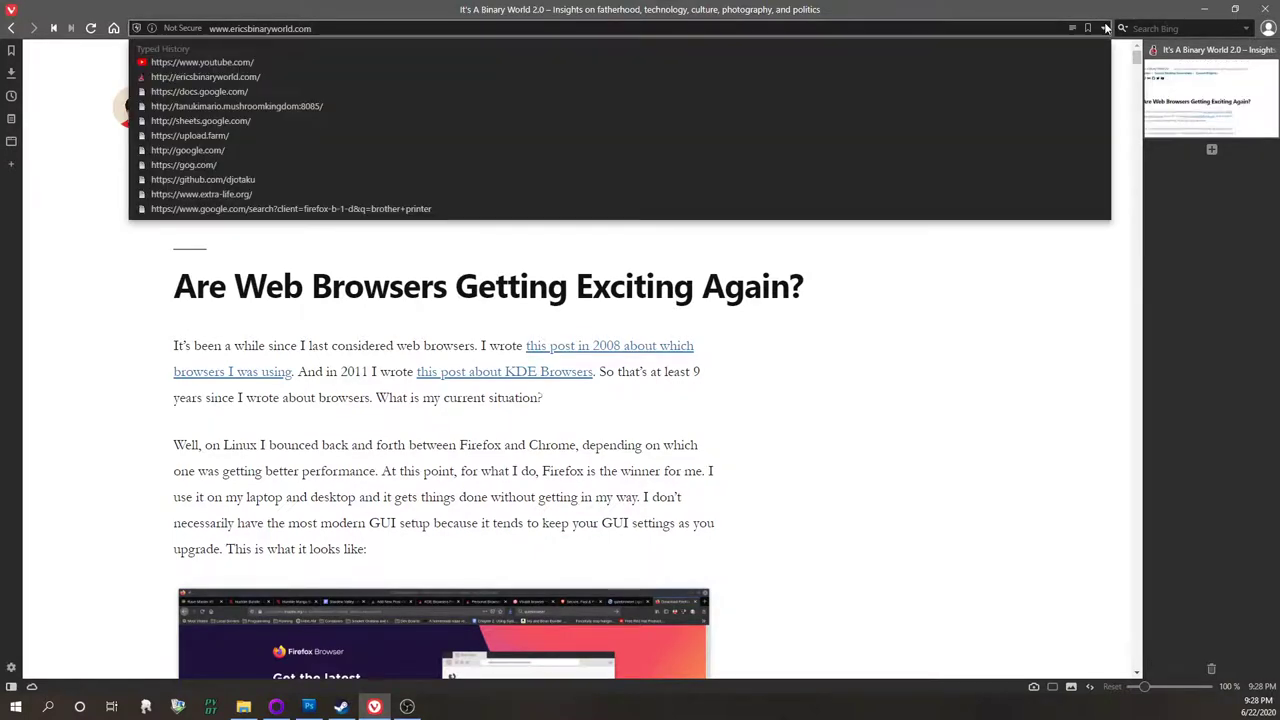
left_click(1104, 28)
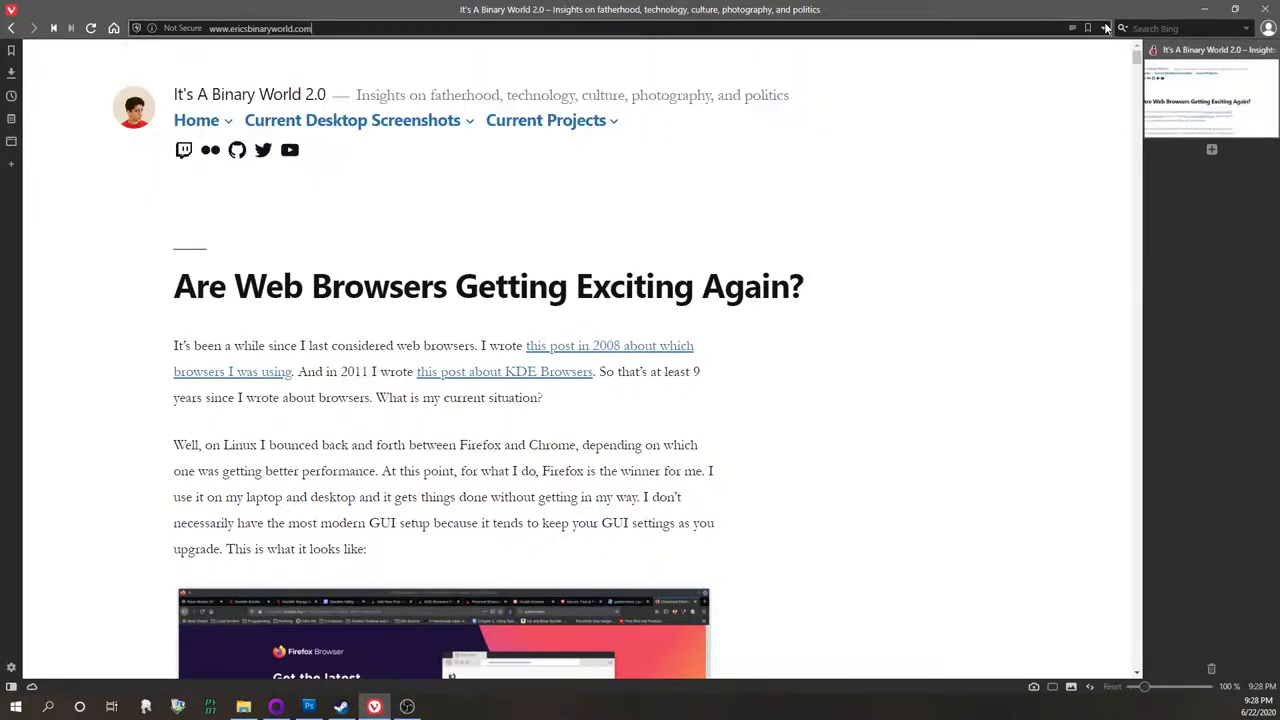
left_click(153, 28)
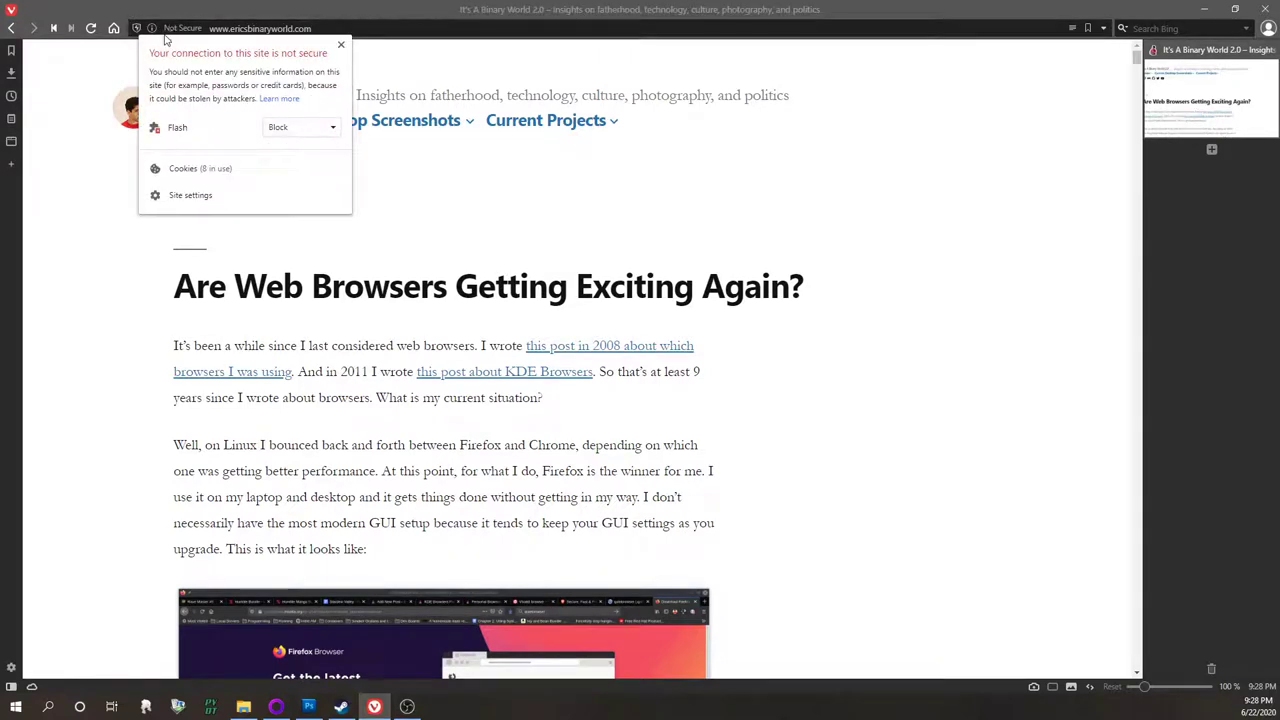
left_click(300, 127)
left_click(300, 127)
Examine the site's tracking protection levels and expand the breakdown of blocked ads, leaving the level as is
left_click(137, 27)
left_click(136, 28)
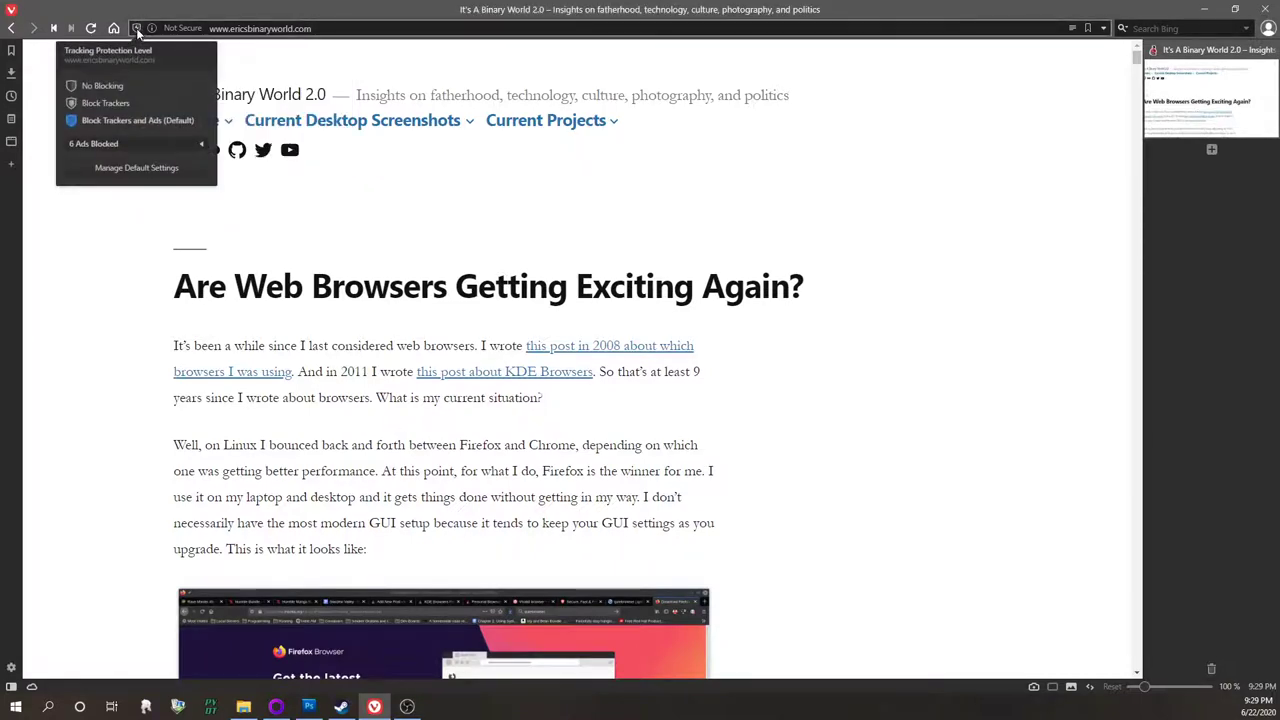
left_click(204, 145)
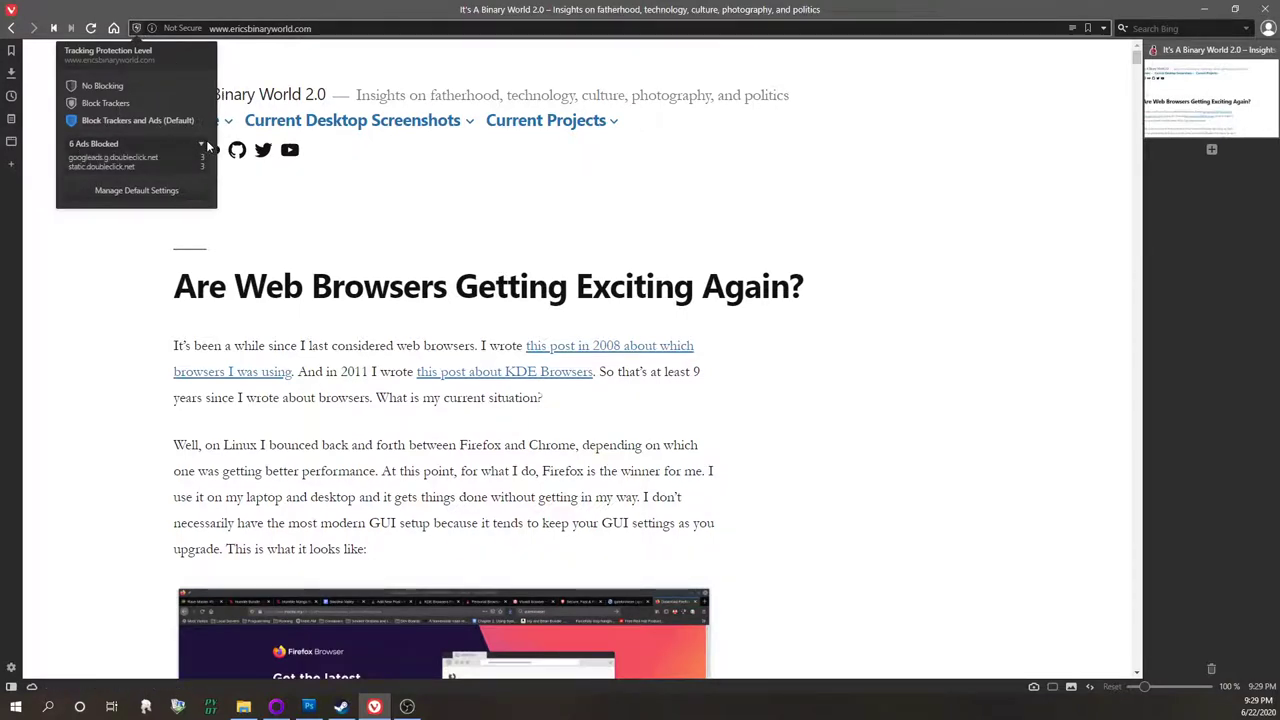
left_click(204, 144)
left_click(204, 144)
left_click(204, 144)
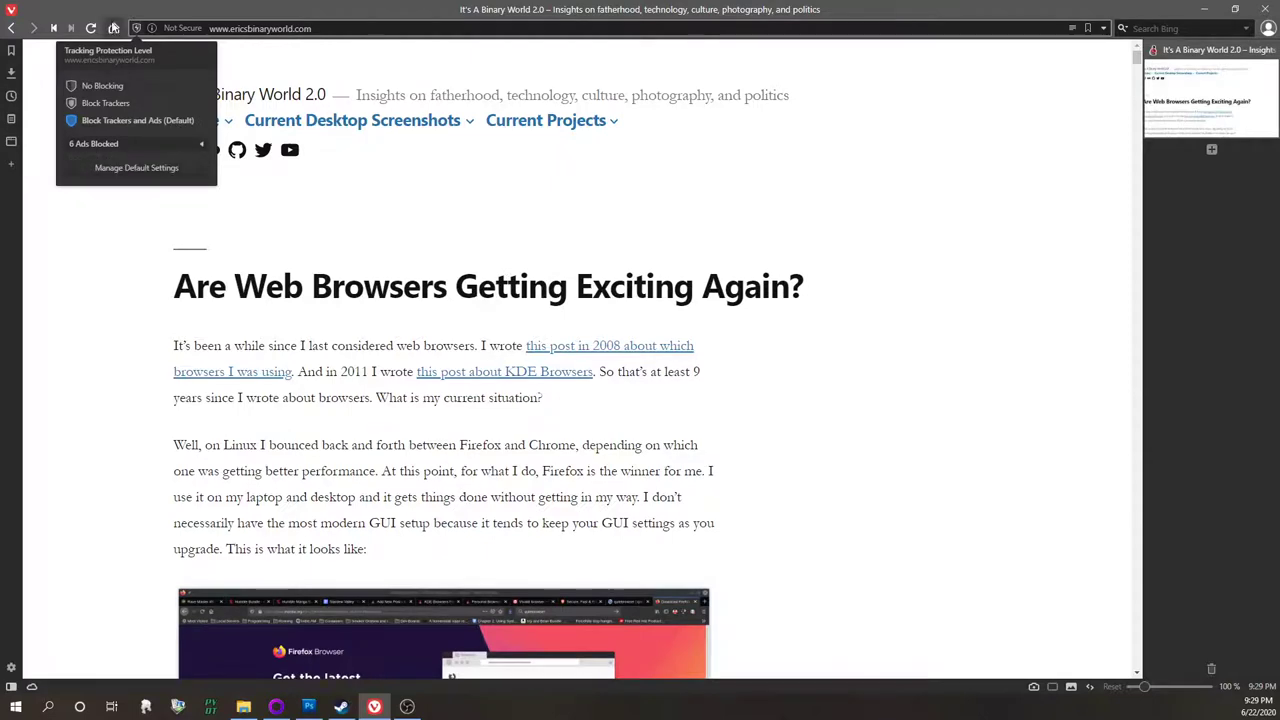
left_click(136, 28)
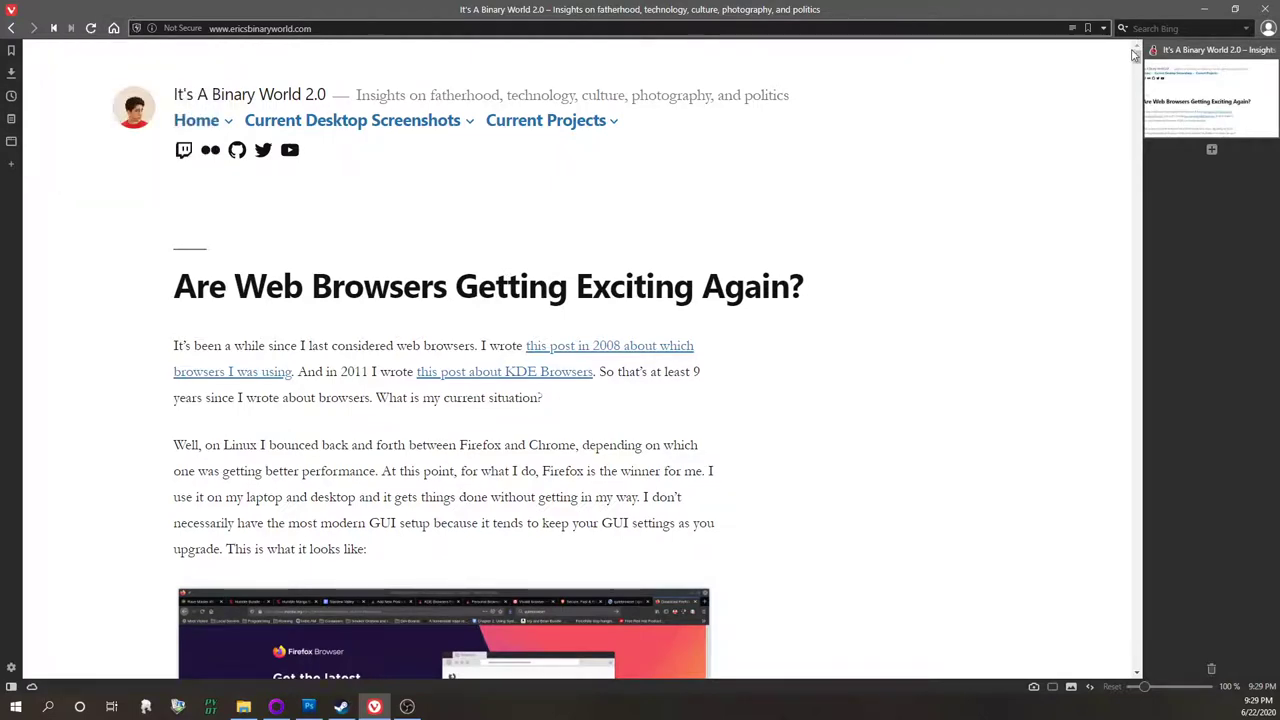
left_click_drag(1135, 56, 1095, 361)
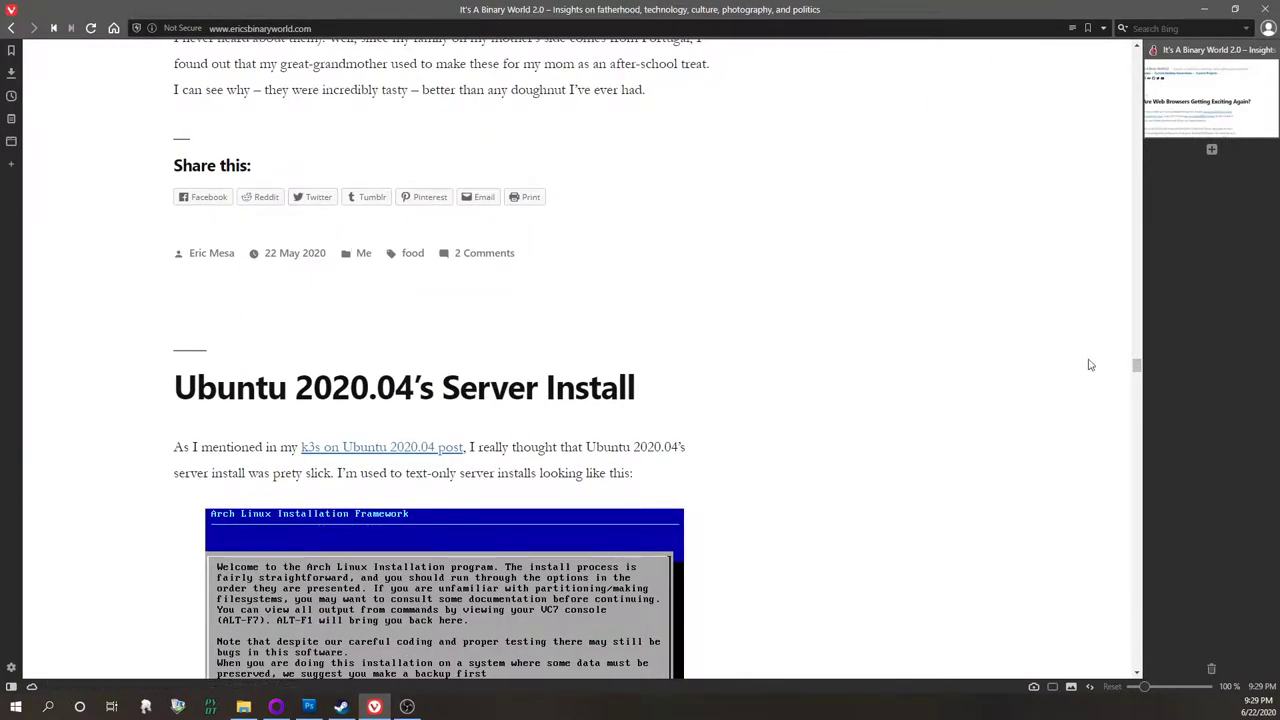
left_click_drag(1135, 366, 1110, 22)
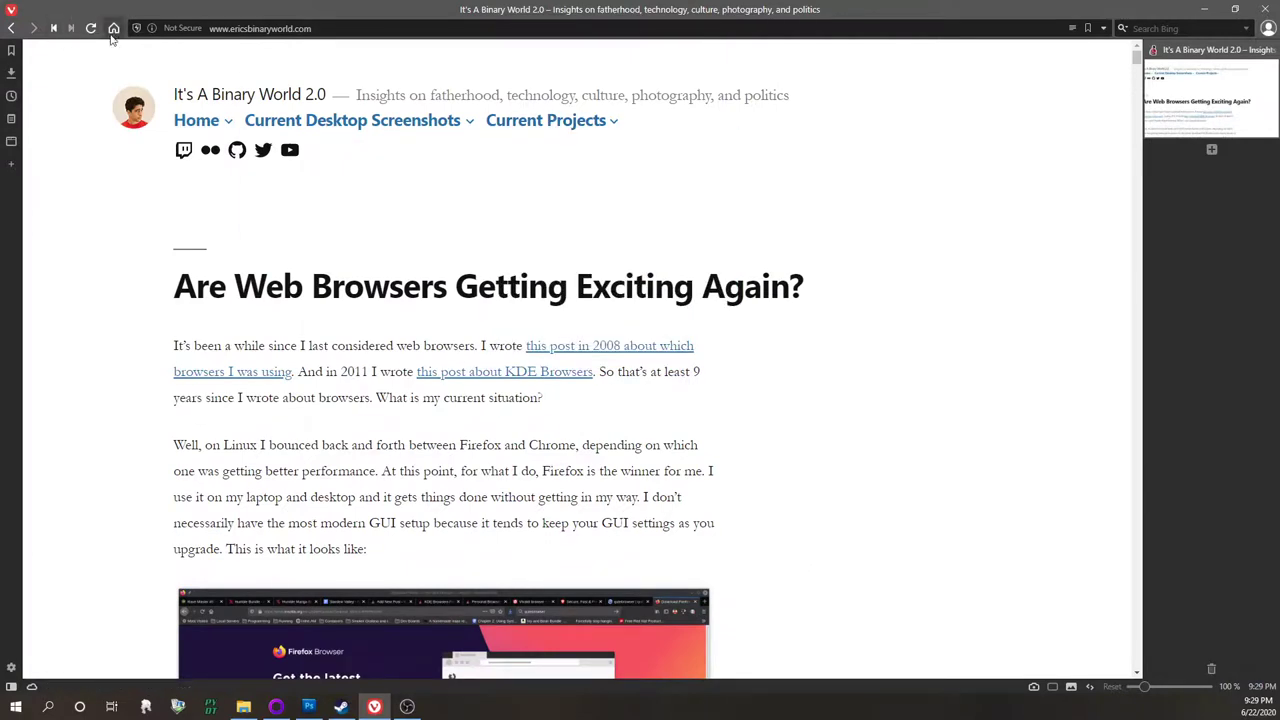
Toggle the side panel's visibility and back, then open and close the page actions list
left_click(9, 688)
left_click(9, 688)
left_click(1090, 688)
left_click(1089, 688)
left_click(1090, 688)
left_click(1089, 688)
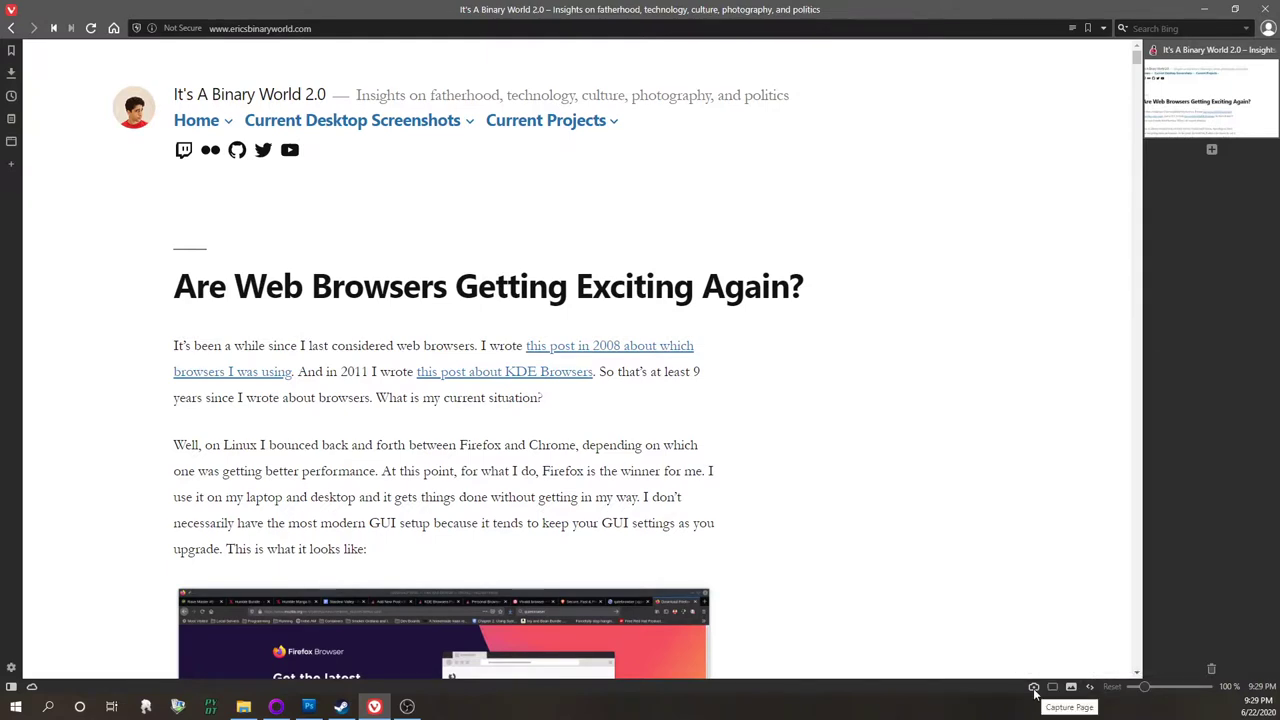